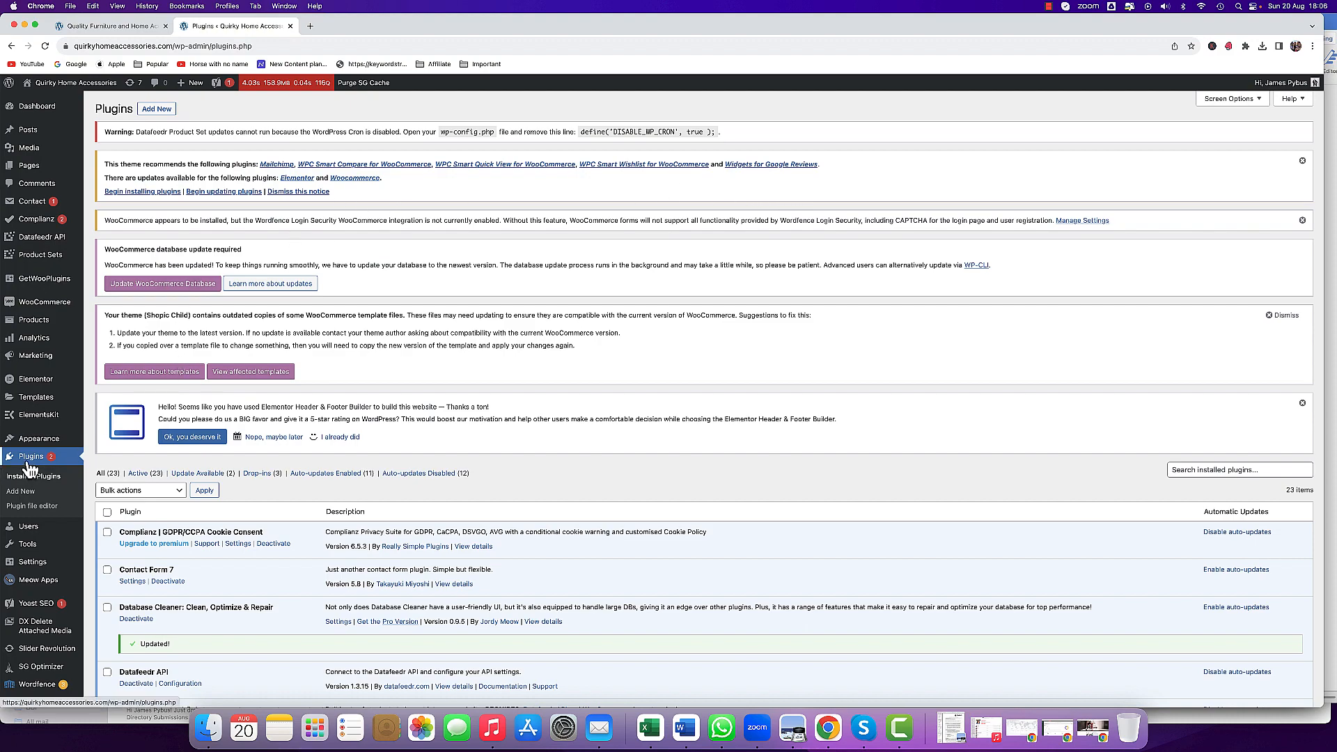
Search the plugin directory for 'site kit' from the Add Plugins page.
scroll(1140, 468, down, 2)
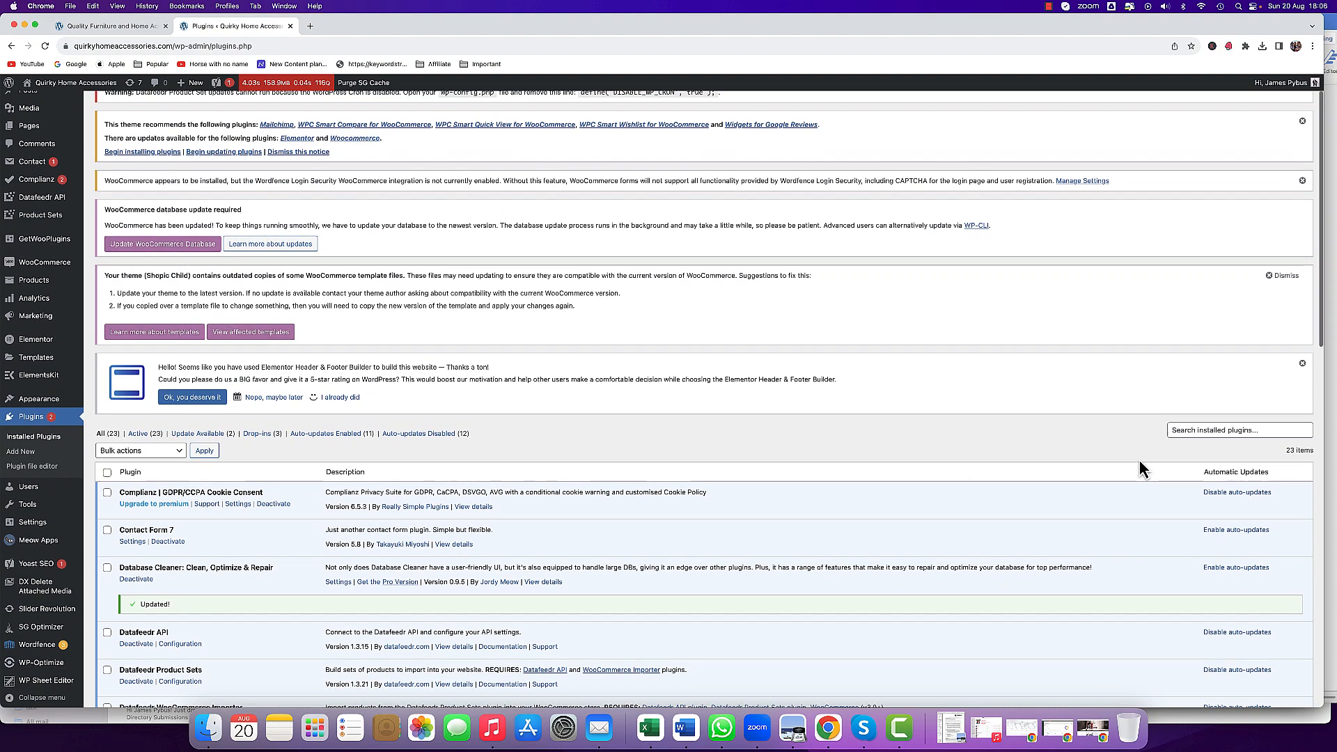
scroll(1128, 456, up, 2)
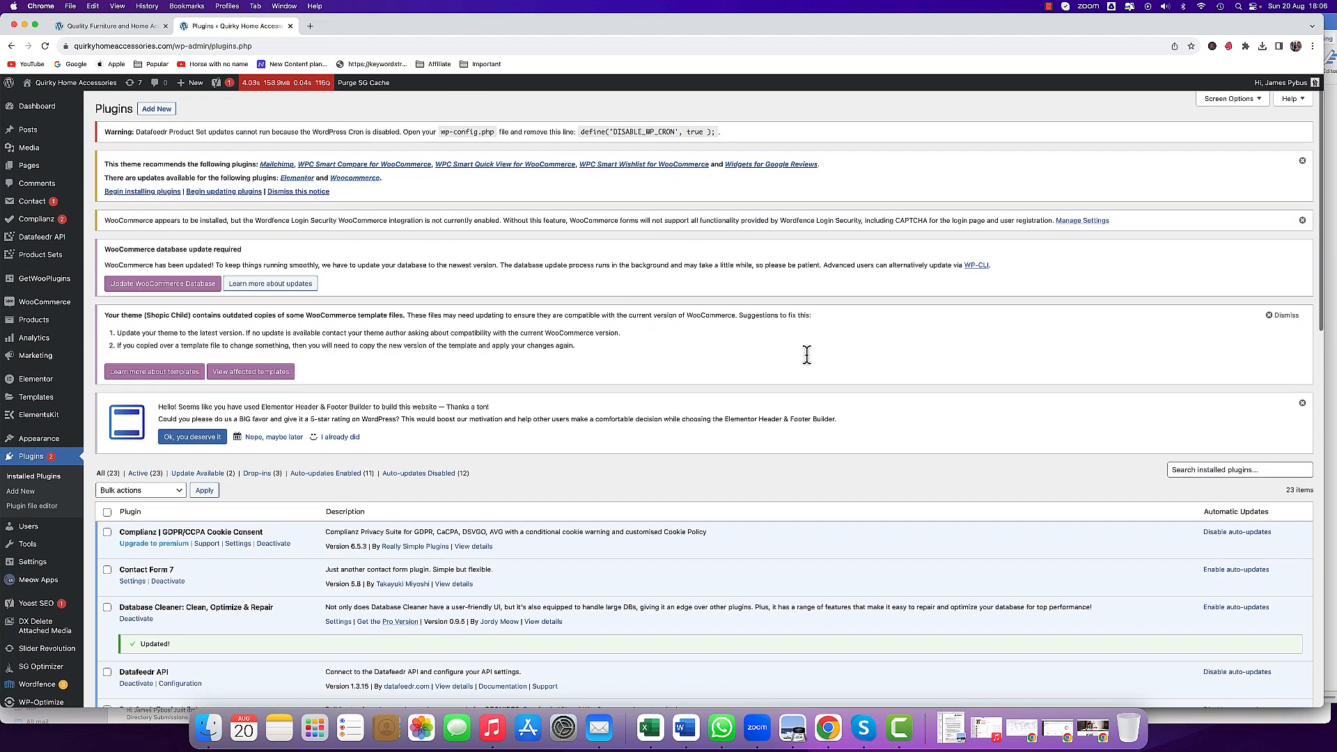
click(168, 110)
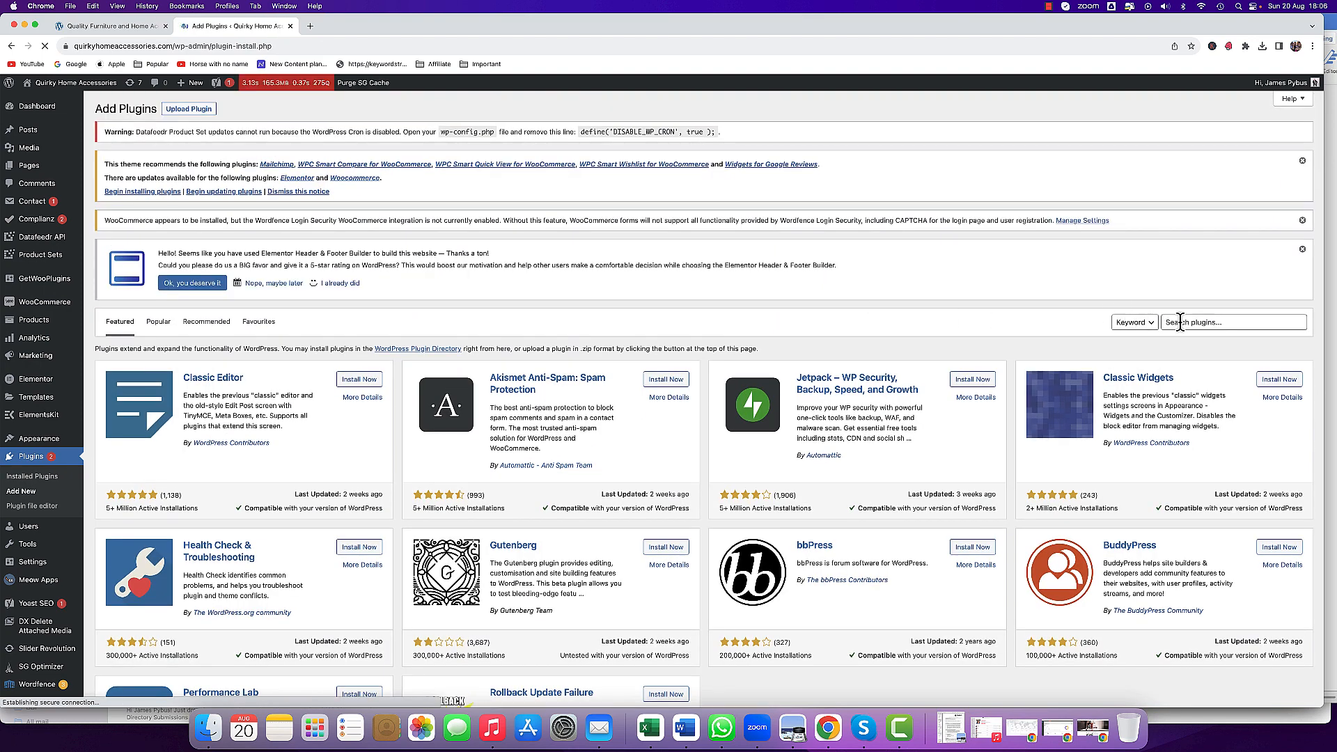
click(1179, 322)
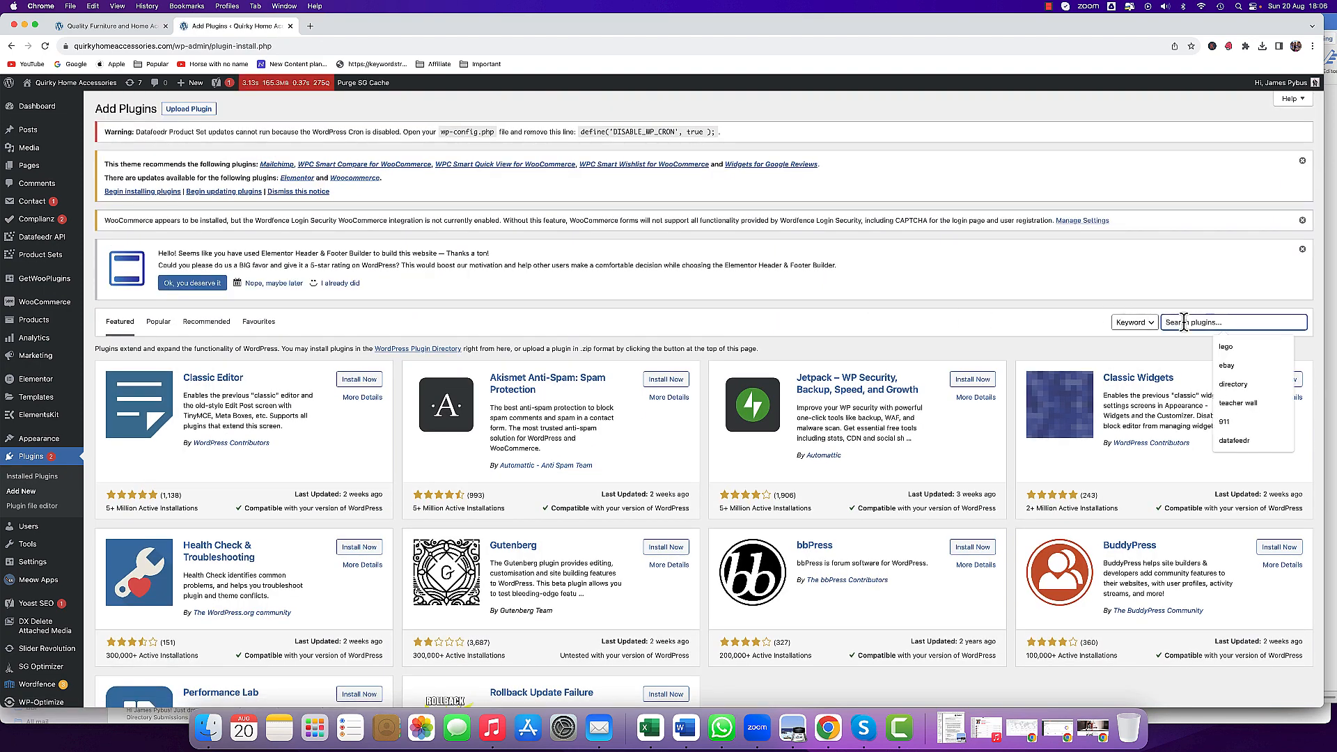
text(site )
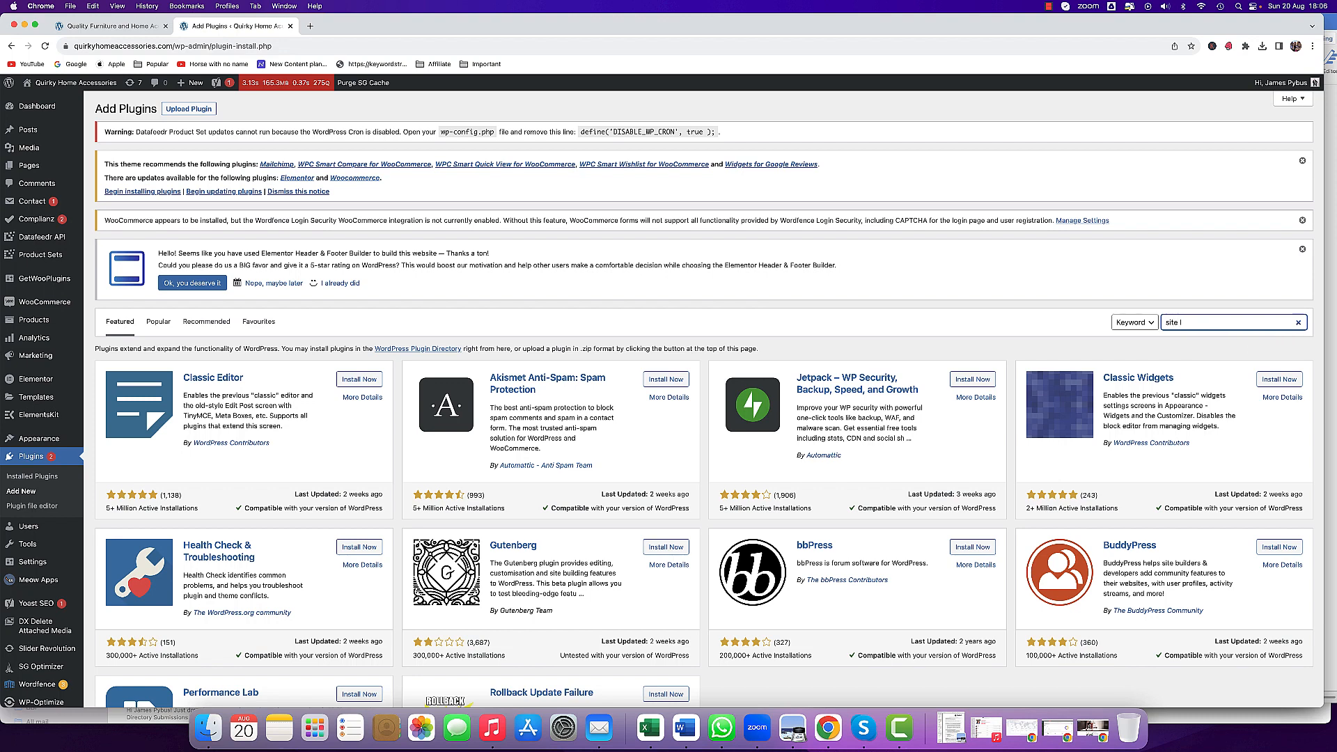
text(kit)
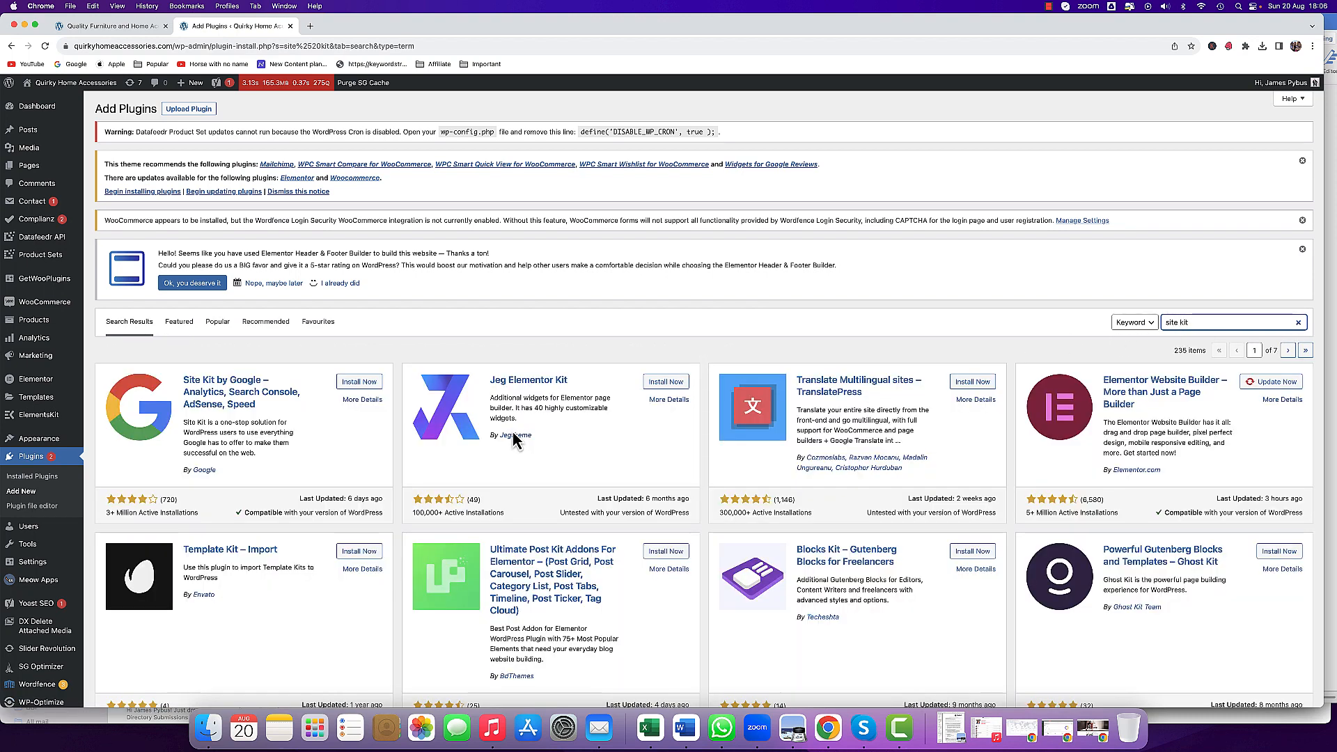
scroll(209, 440, down, 4)
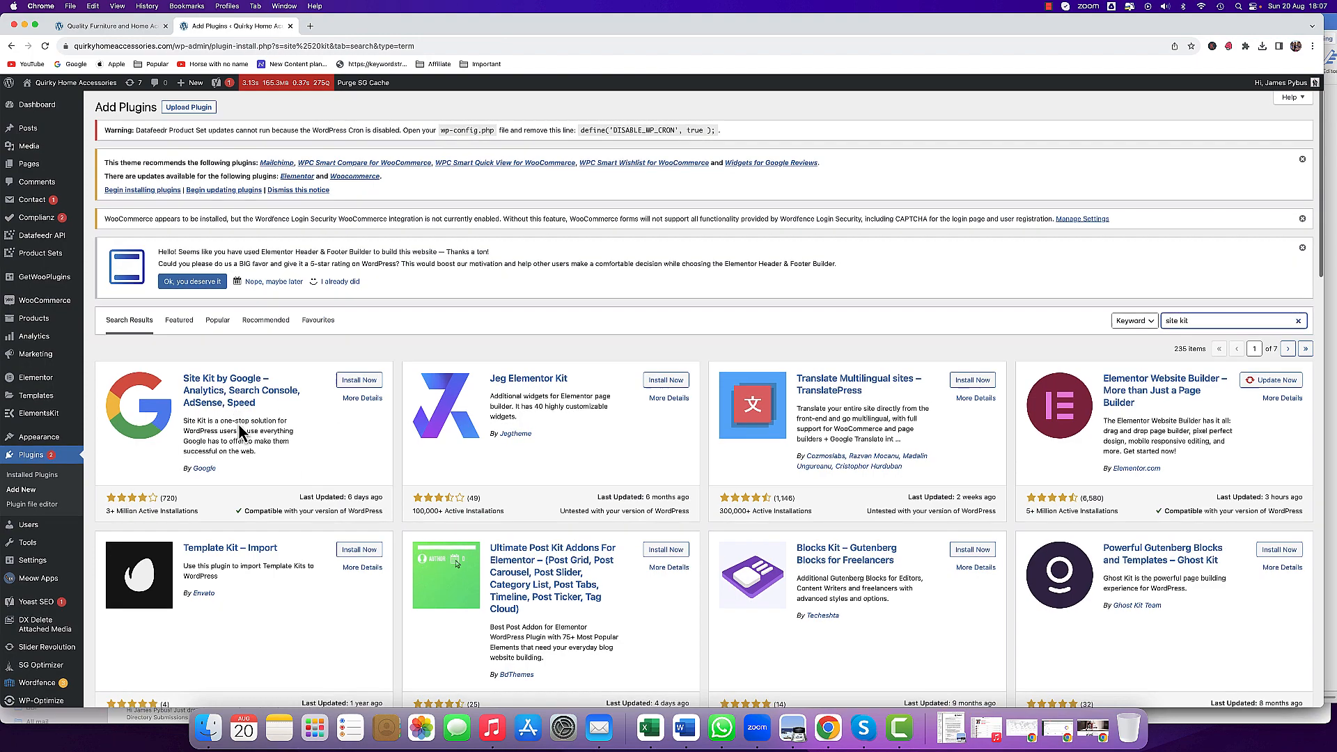
scroll(244, 432, up, 1)
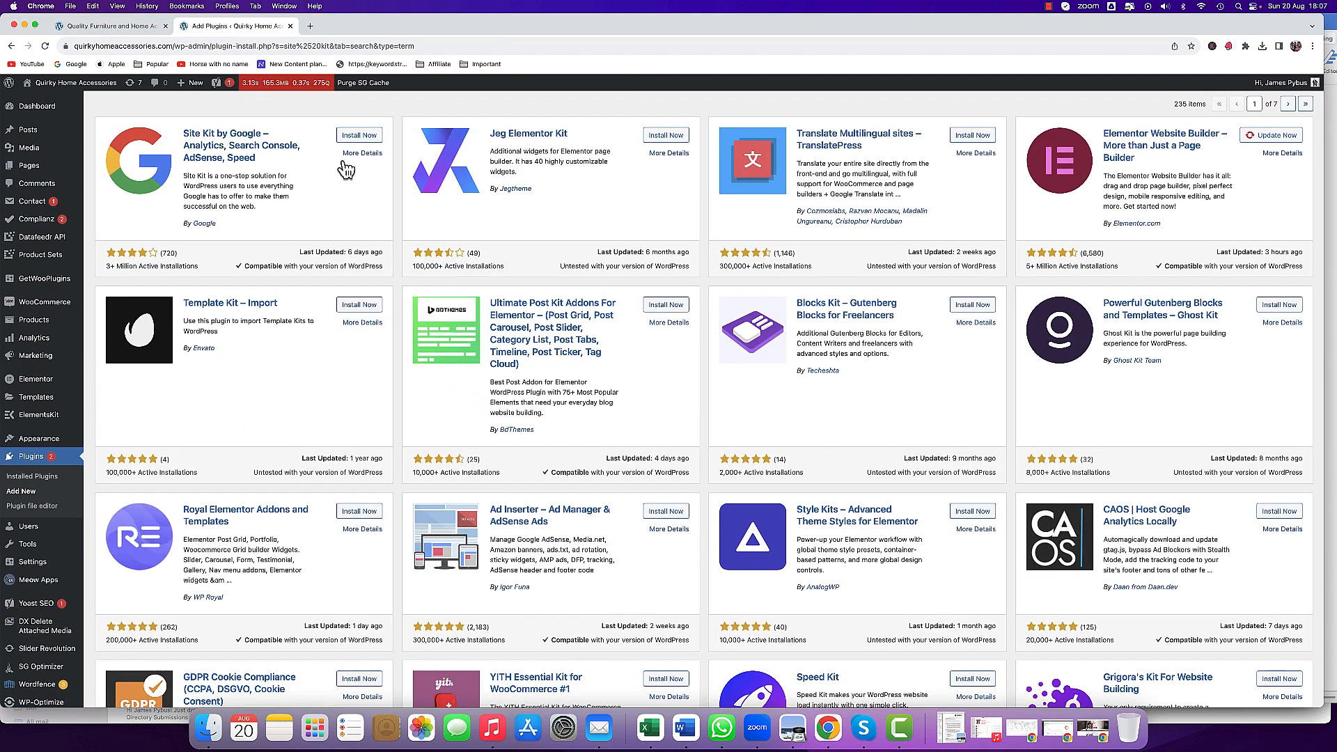
Install and activate the Site Kit by Google plugin.
click(355, 138)
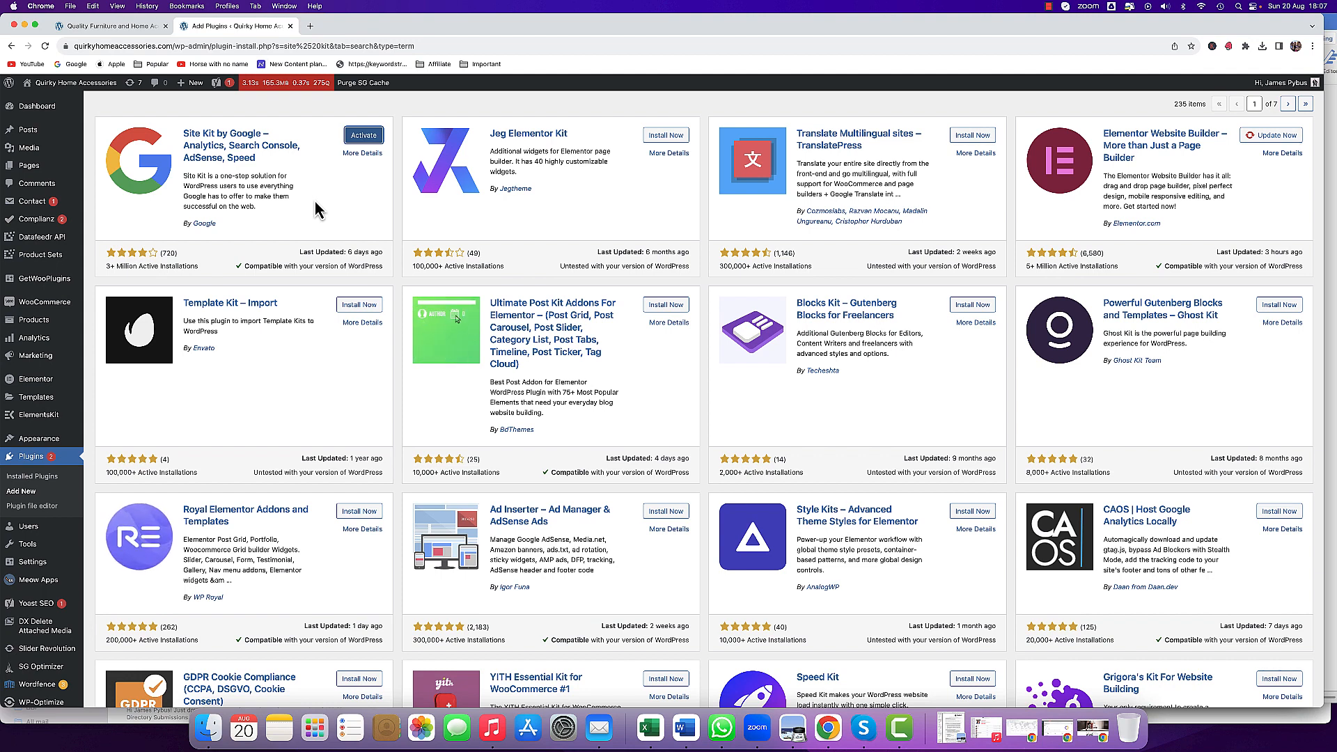
click(374, 138)
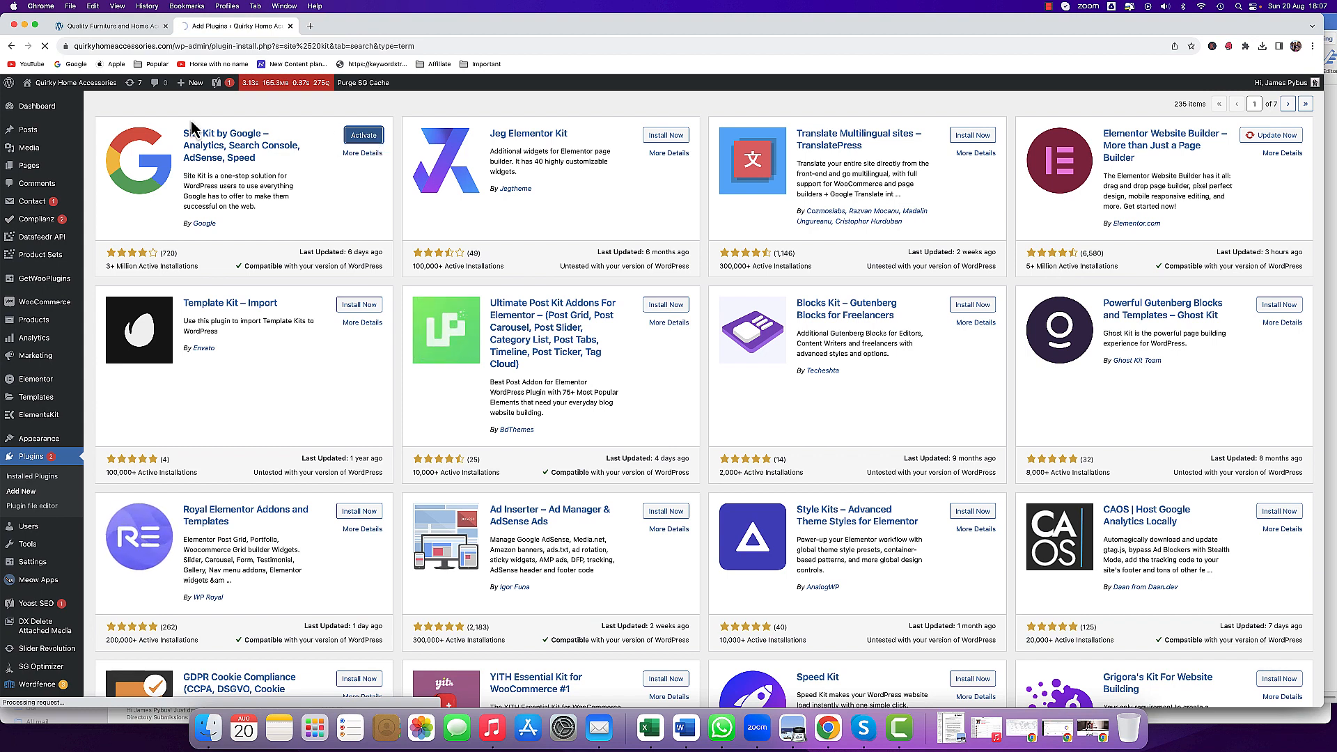
mouse_move(39, 116)
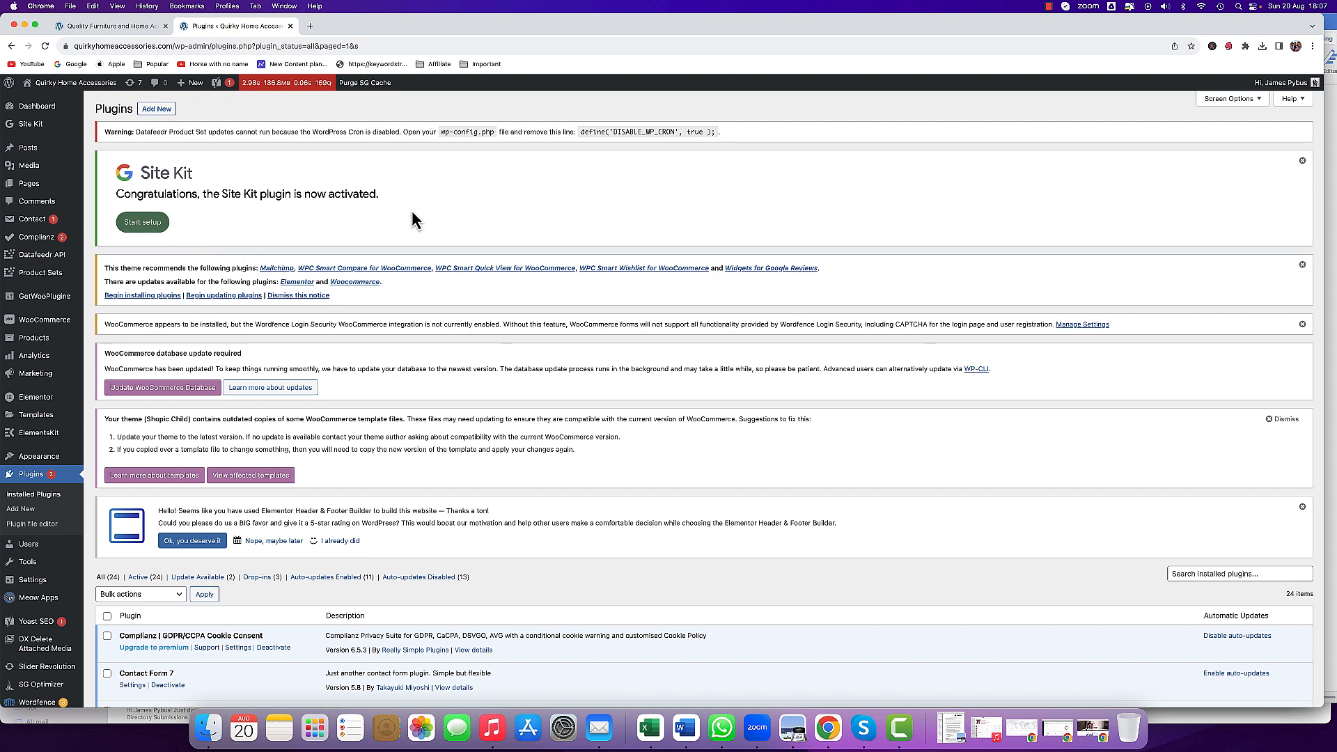
Start Site Kit setup with Analytics connection and usage sharing enabled, then sign in with Google.
click(150, 227)
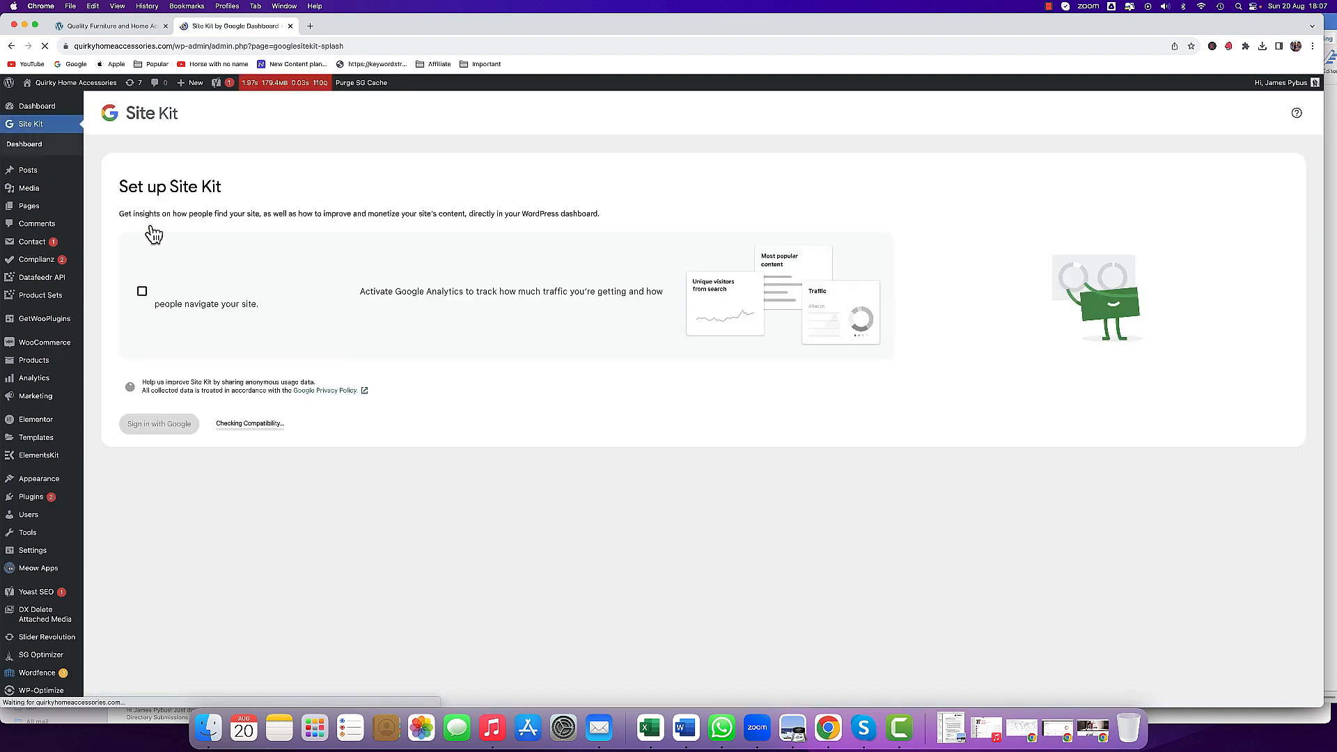
click(142, 292)
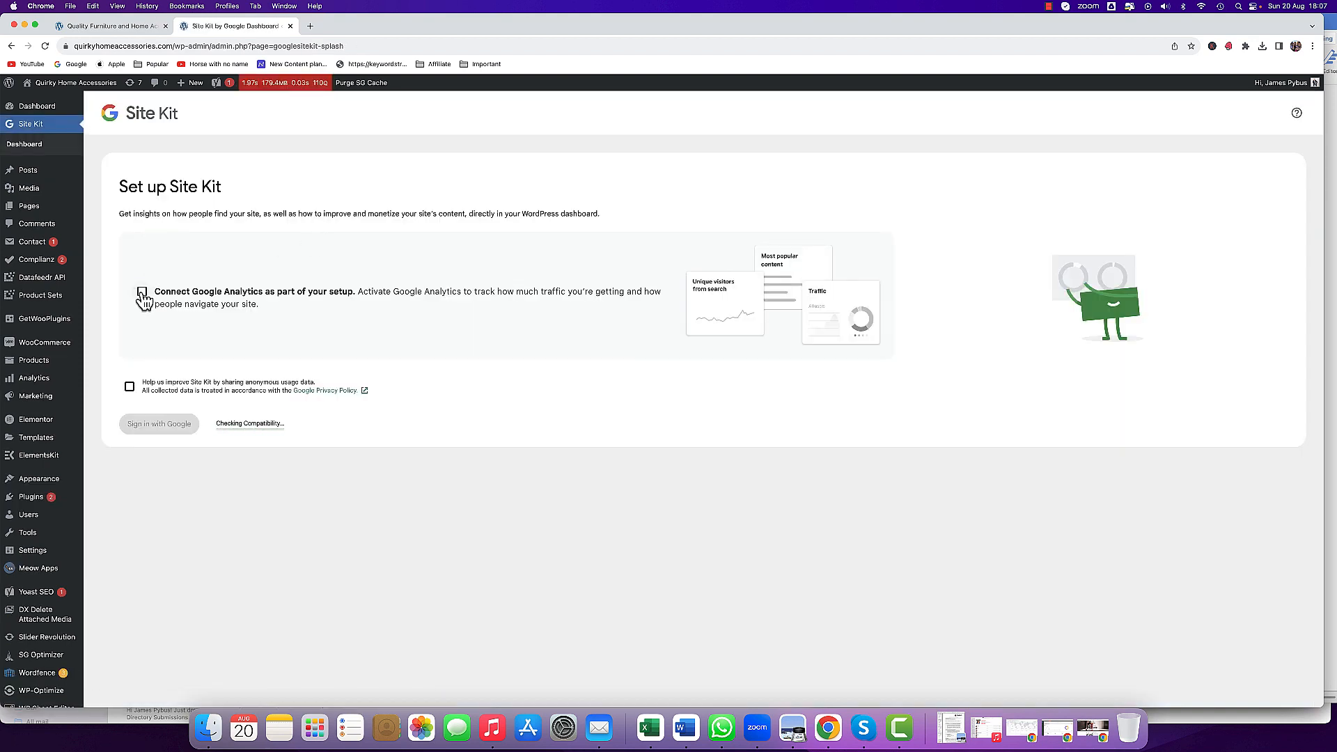
click(130, 388)
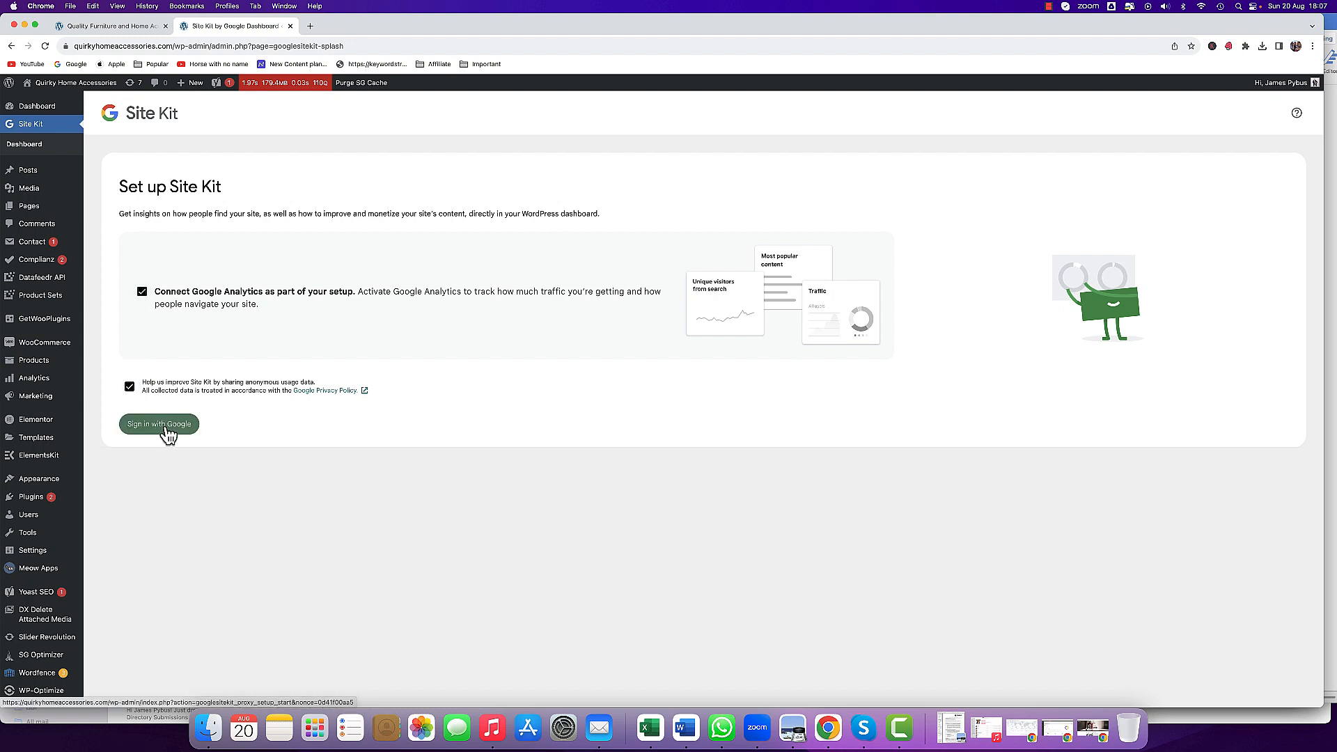
click(167, 431)
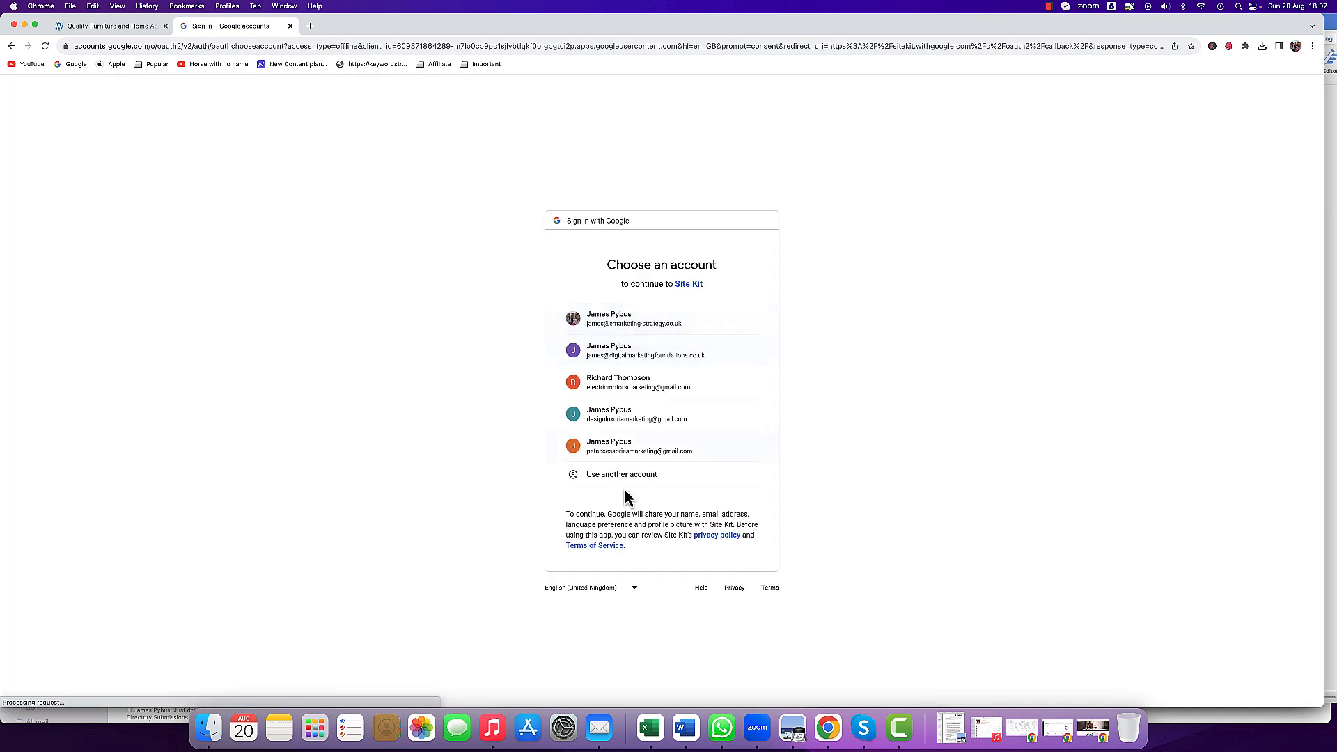
Sign in with the store's marketing Google account e-mail and password.
click(602, 486)
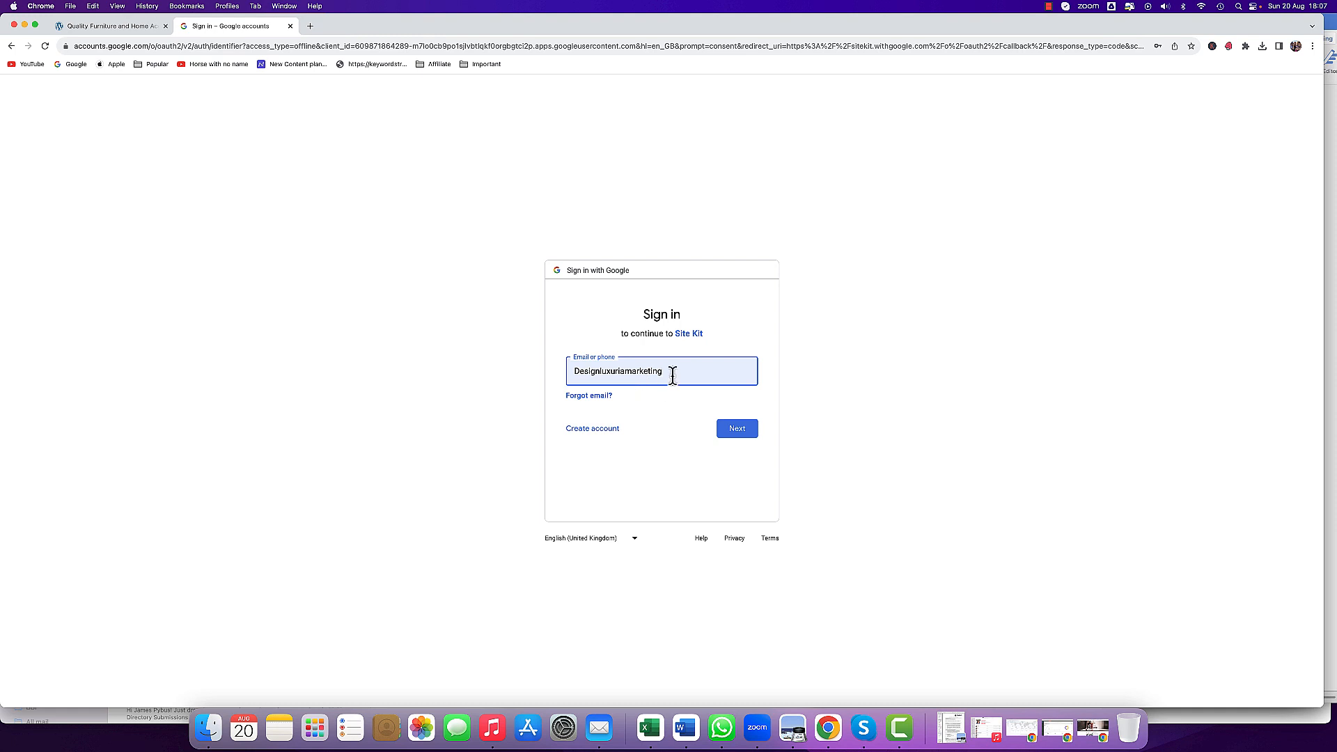
drag(670, 372, 613, 368)
key(BackSpace)
key(BackSpace)
key(BackSpace)
key(BackSpace)
key(BackSpace)
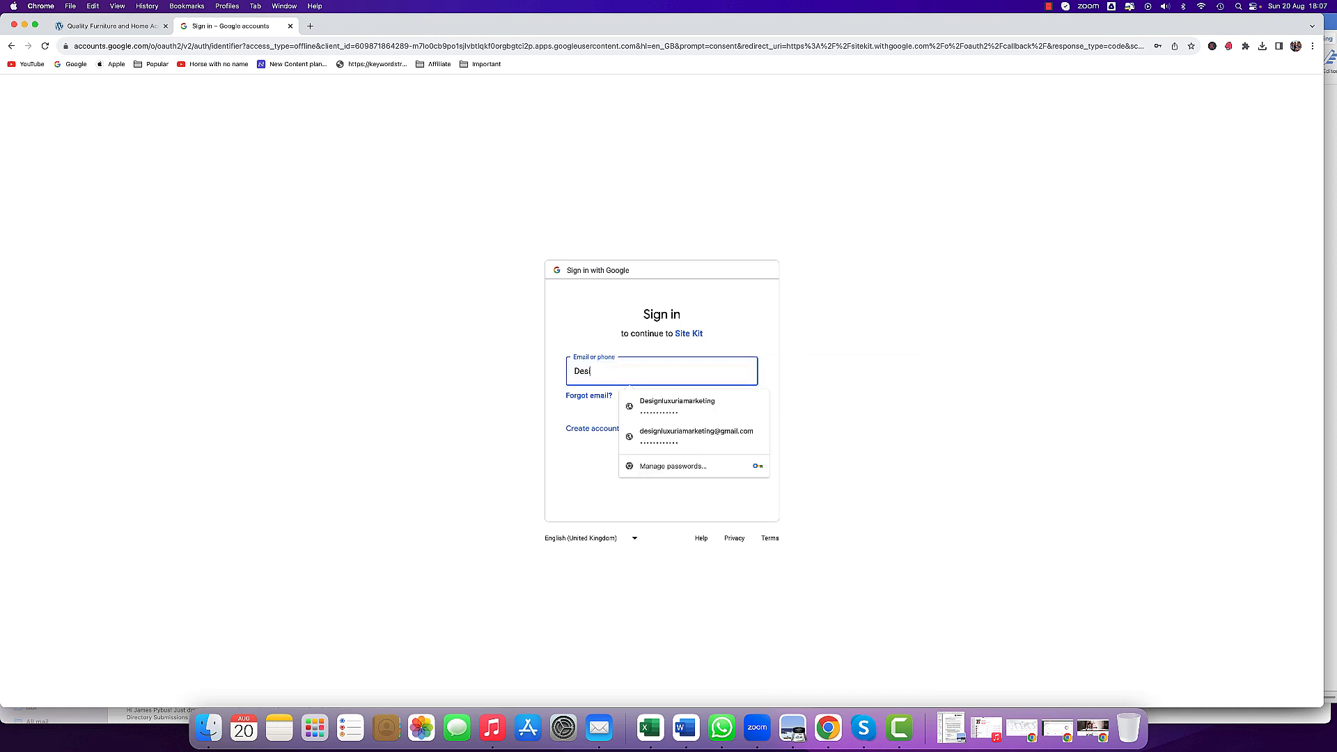
text(quirky)
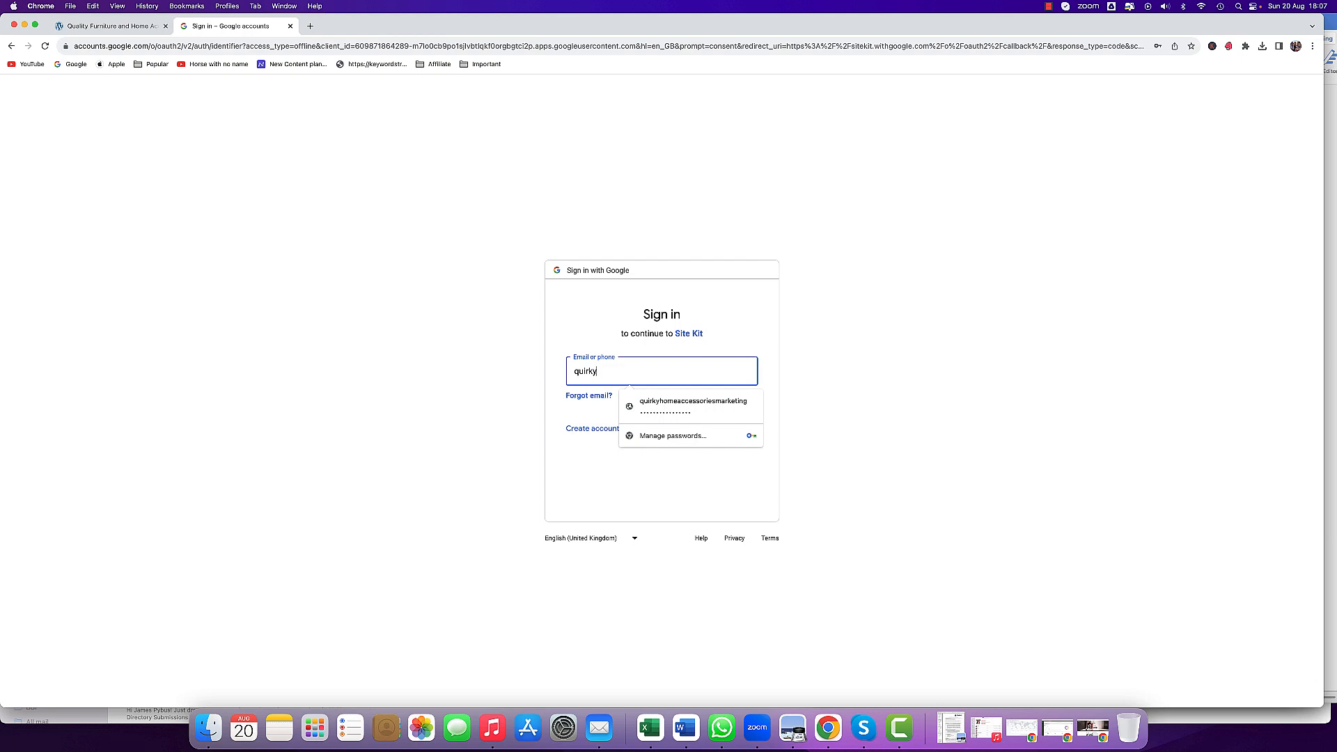
click(664, 403)
click(731, 428)
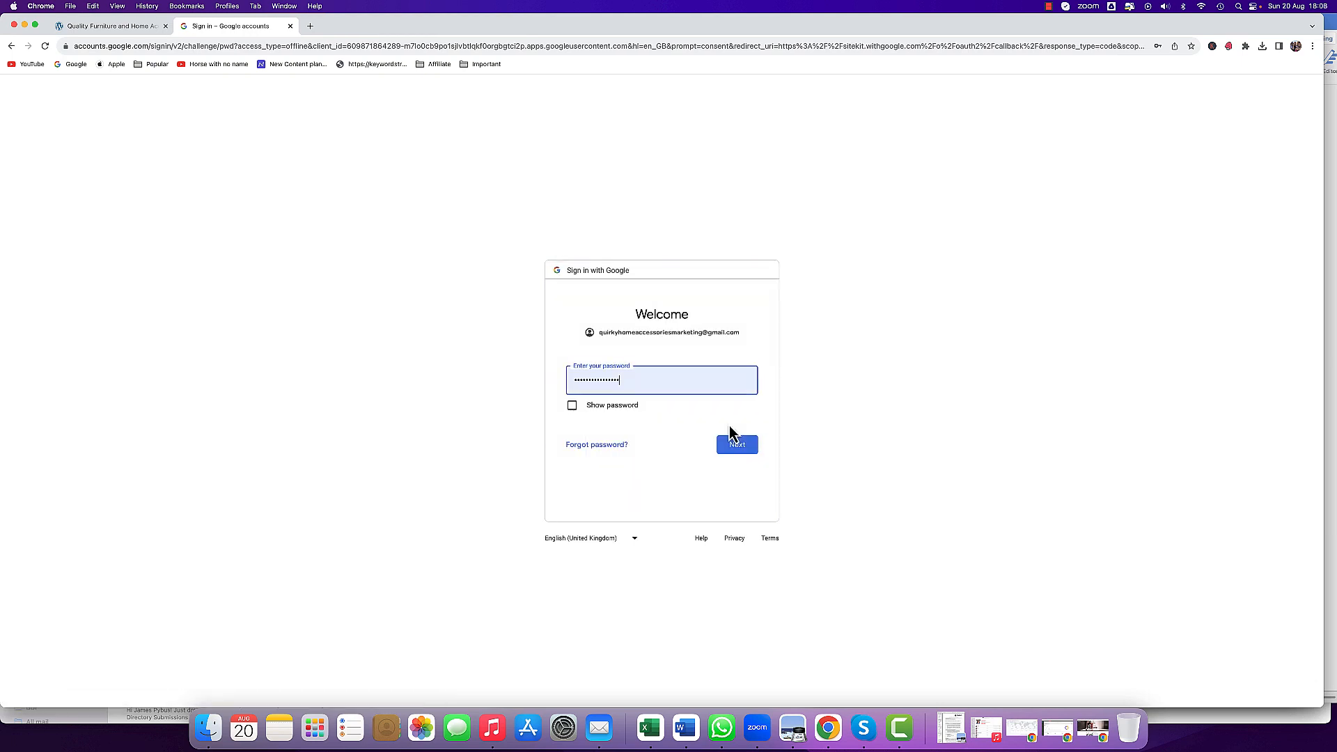
click(572, 406)
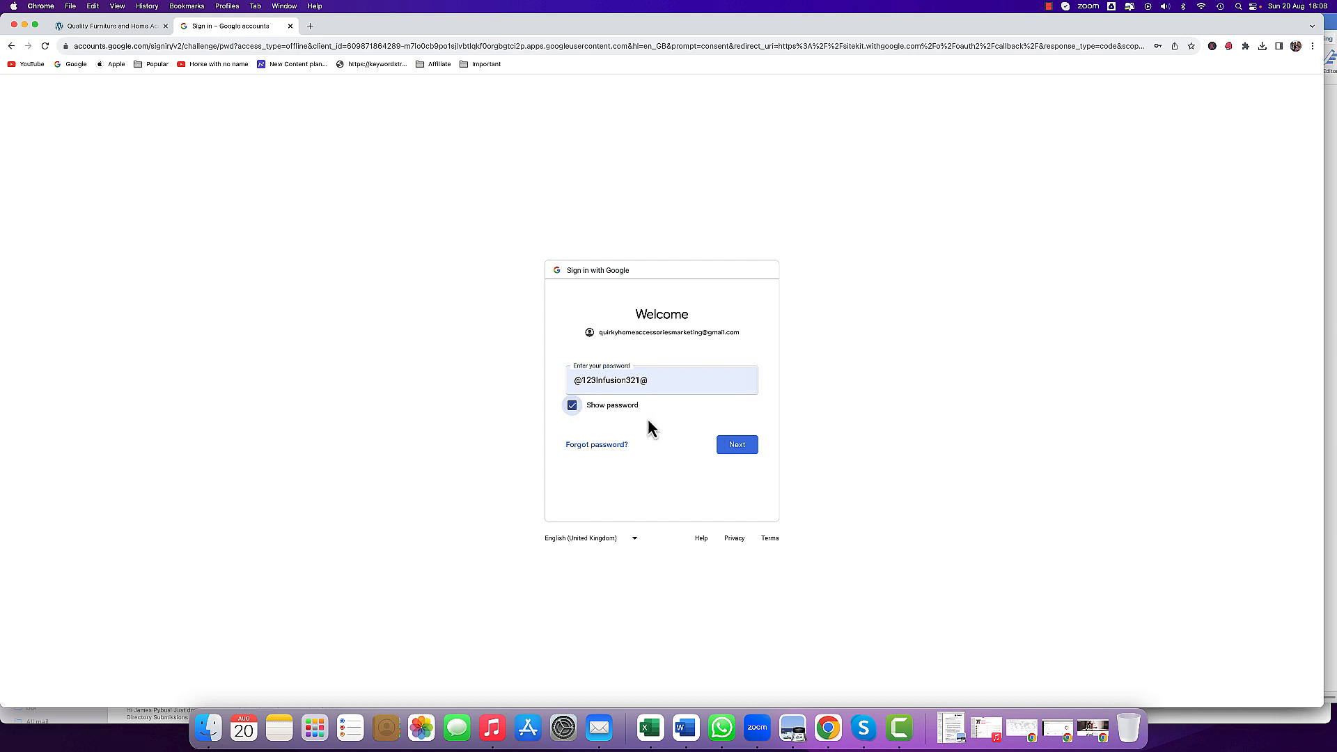
click(739, 451)
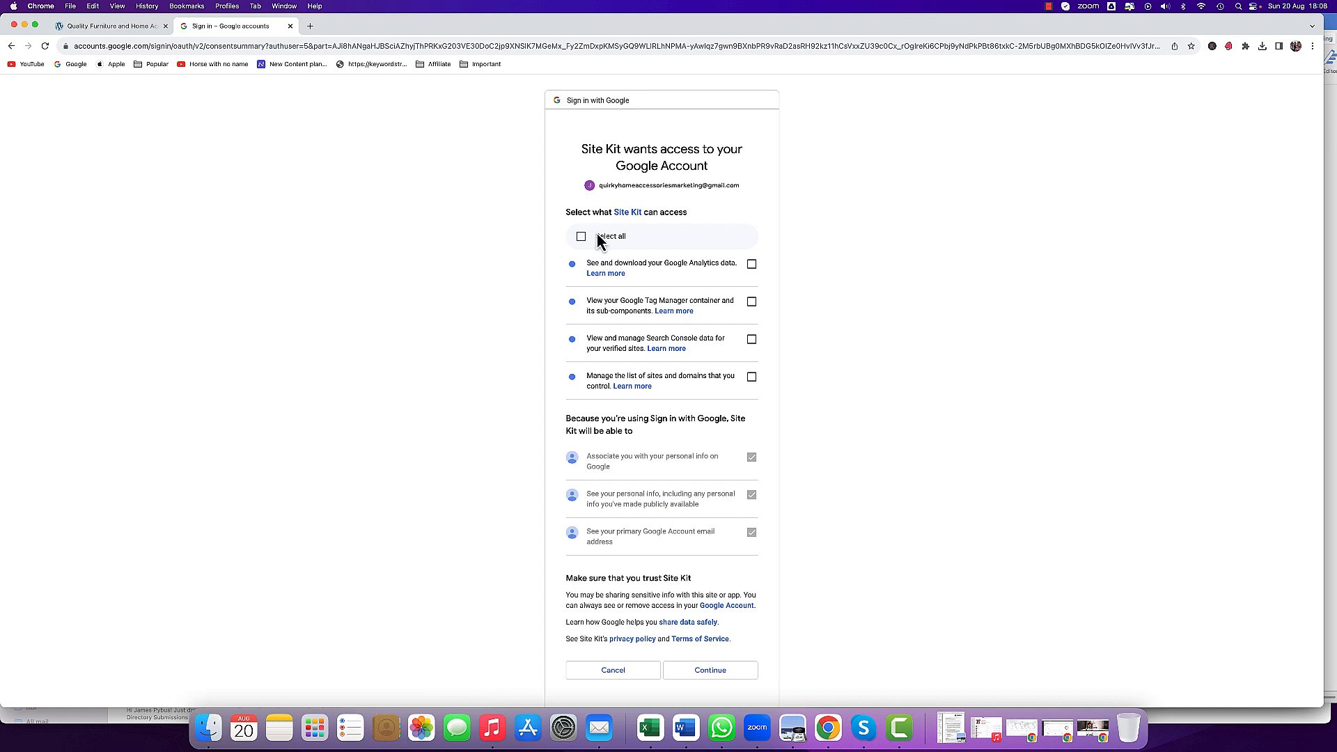
Grant Site Kit all requested permissions, pass ownership verification, and allow metrics use.
click(581, 237)
click(711, 670)
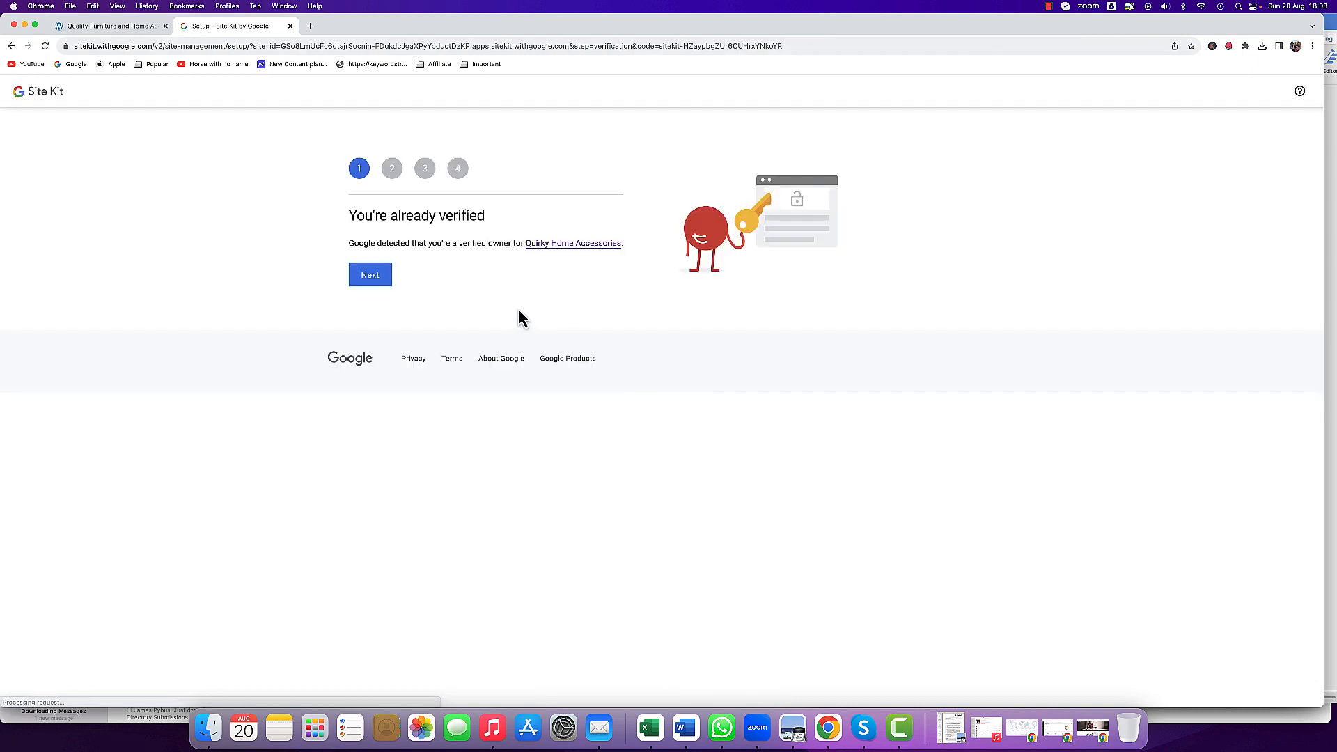
click(382, 282)
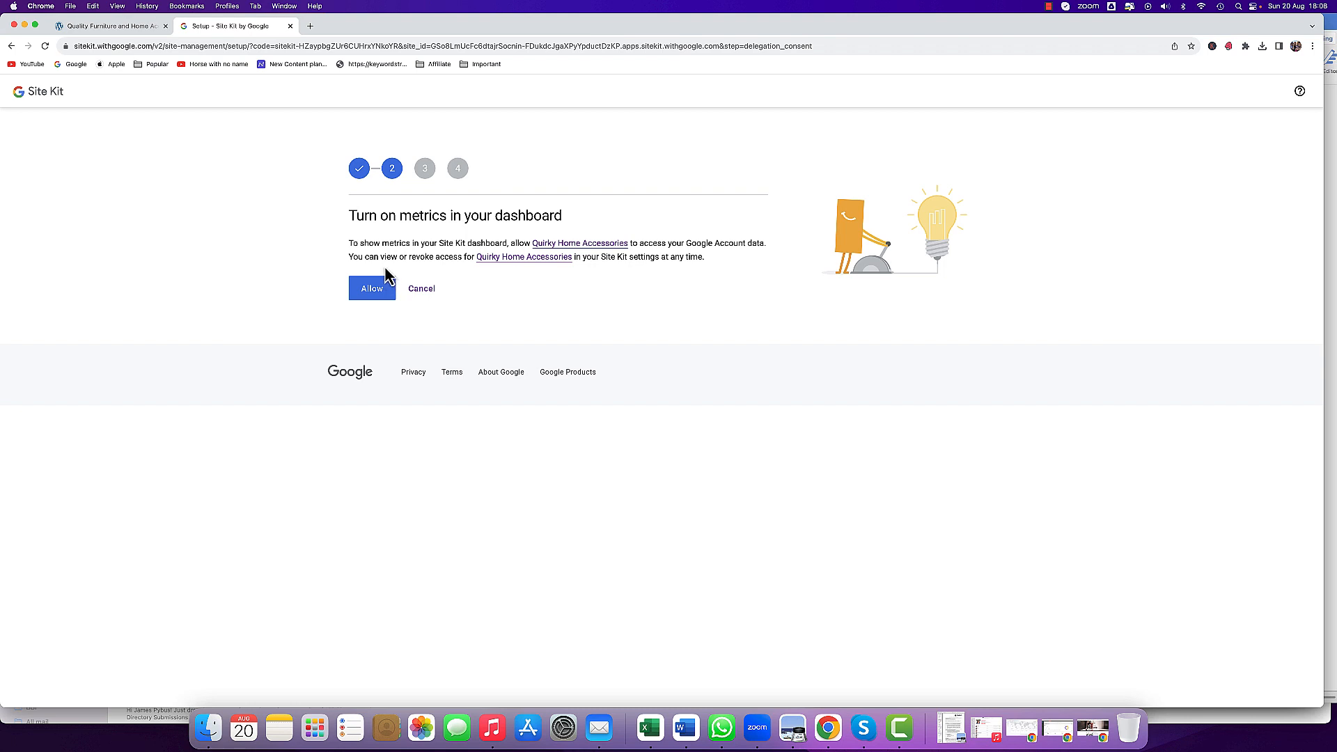
click(383, 298)
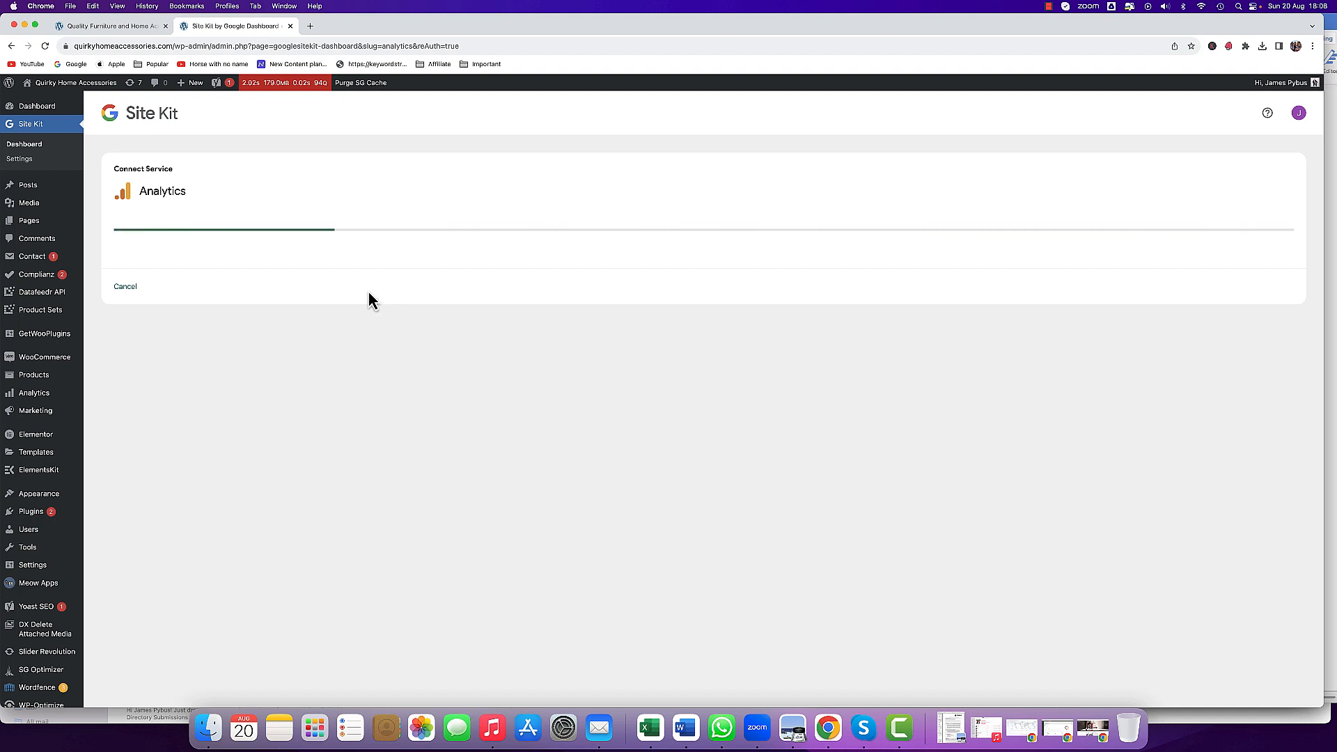
Open Google Analytics in a new tab under the store's account for Quirky Home Accessories.
click(310, 26)
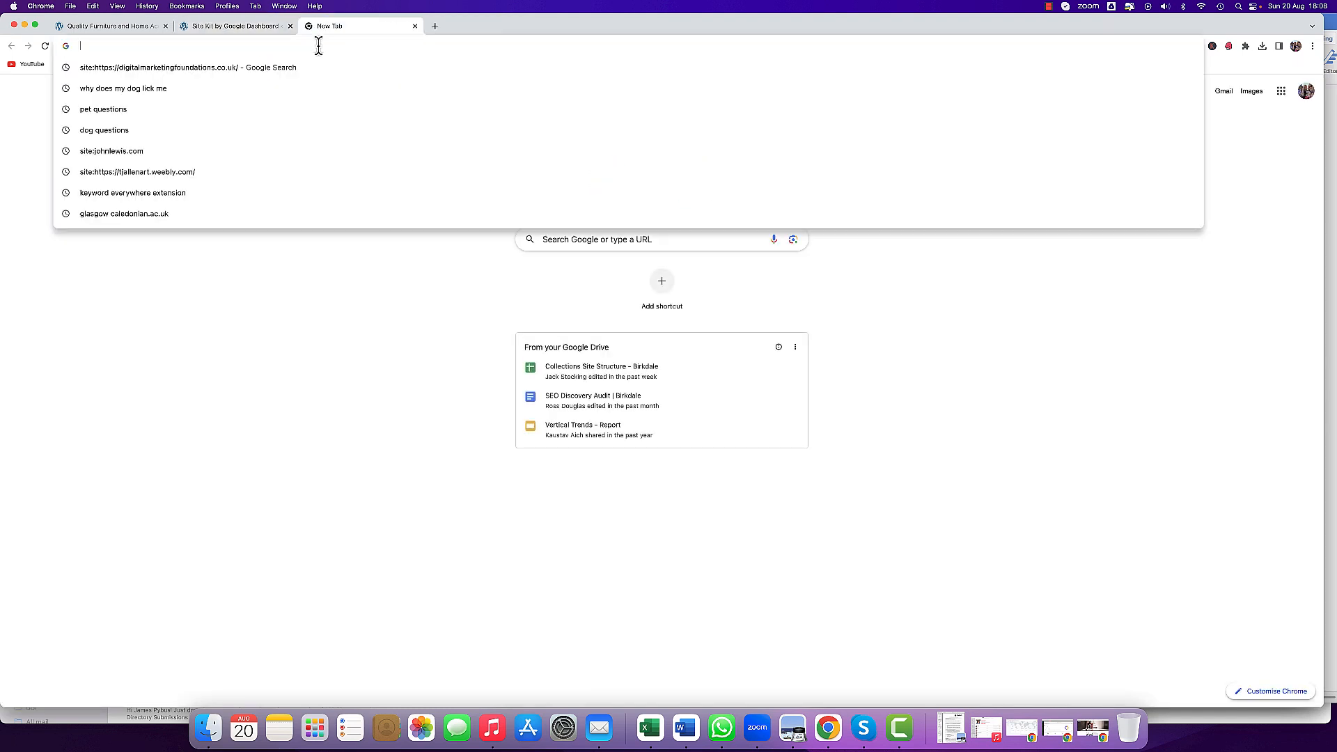
text(anal)
click(344, 75)
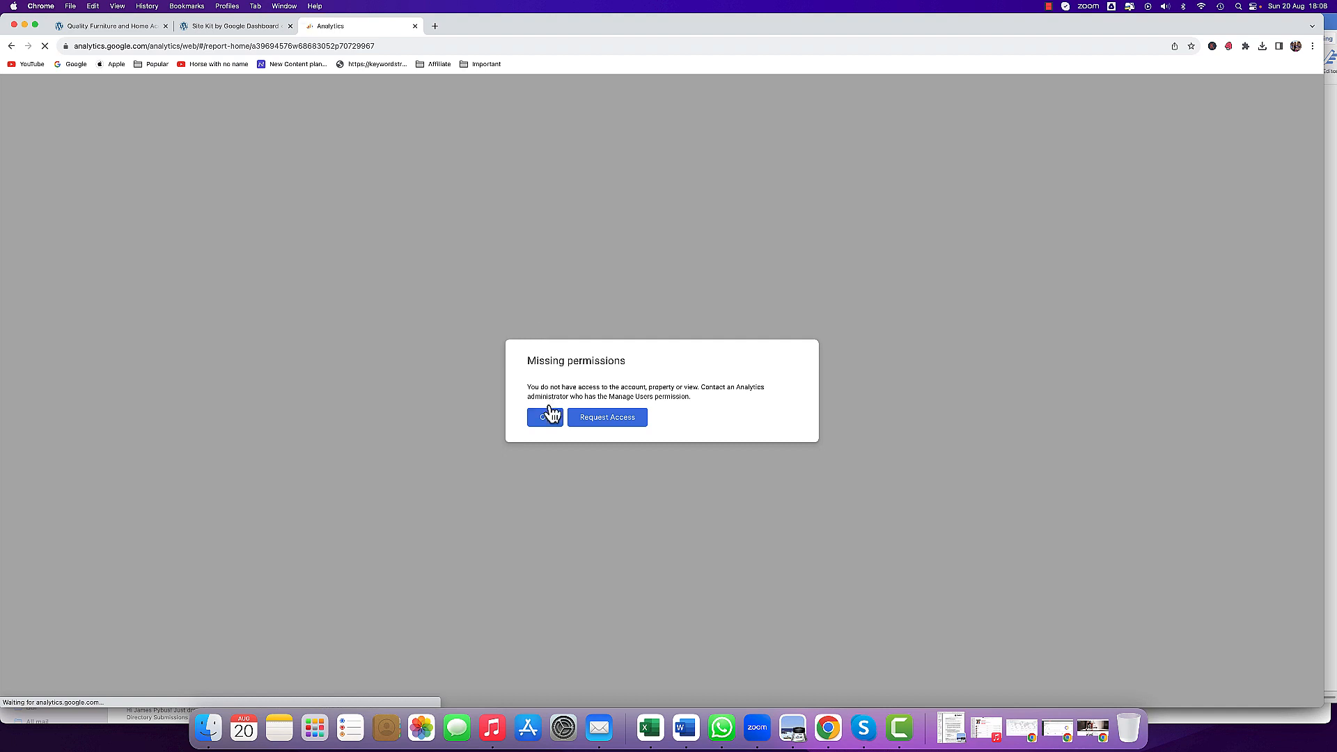
click(545, 416)
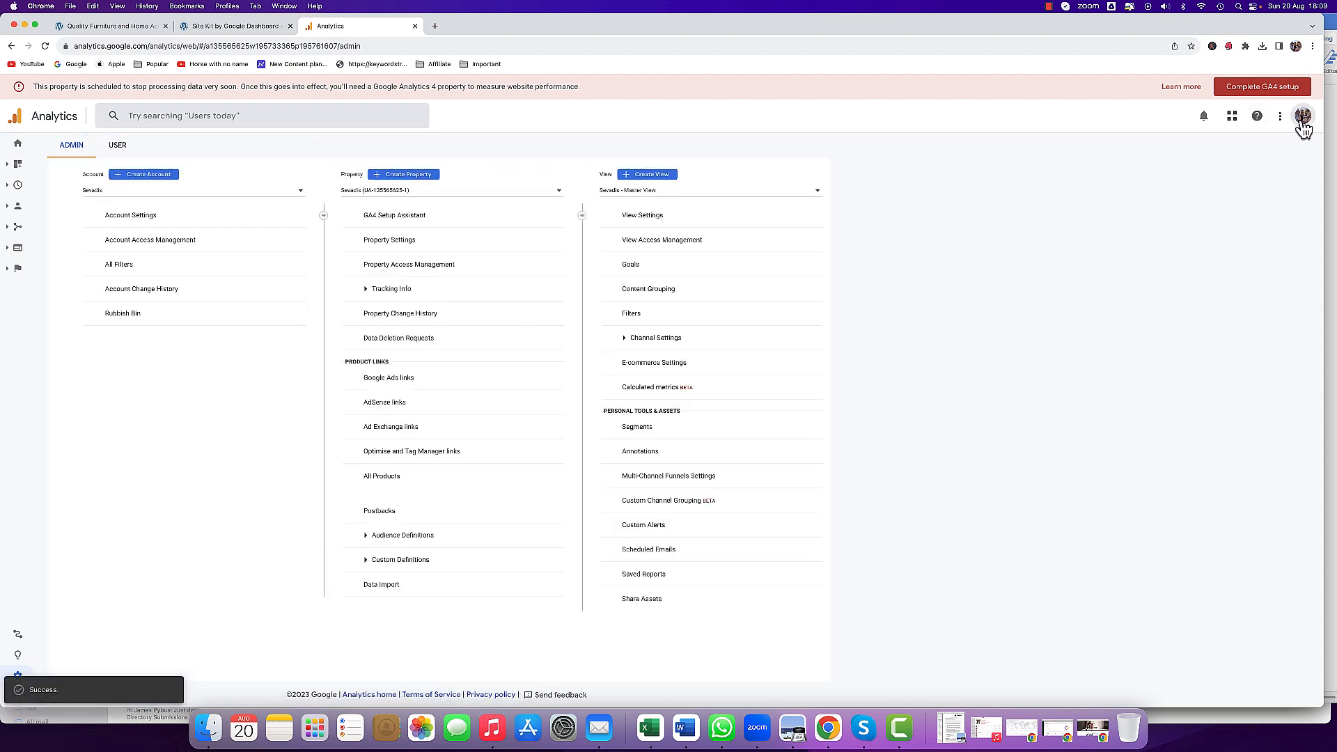
click(1301, 116)
click(1230, 308)
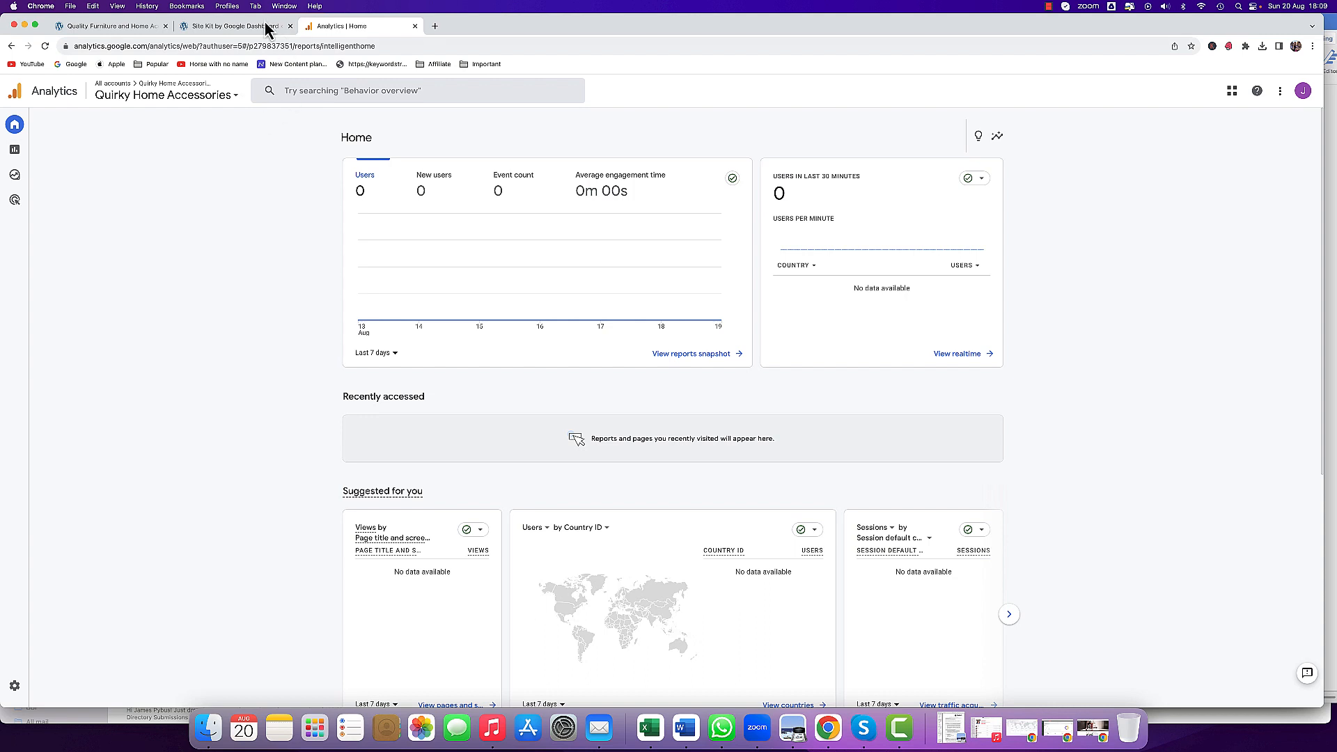
Save Site Kit's Analytics account, property and stream, and dismiss the congratulations banner.
click(242, 31)
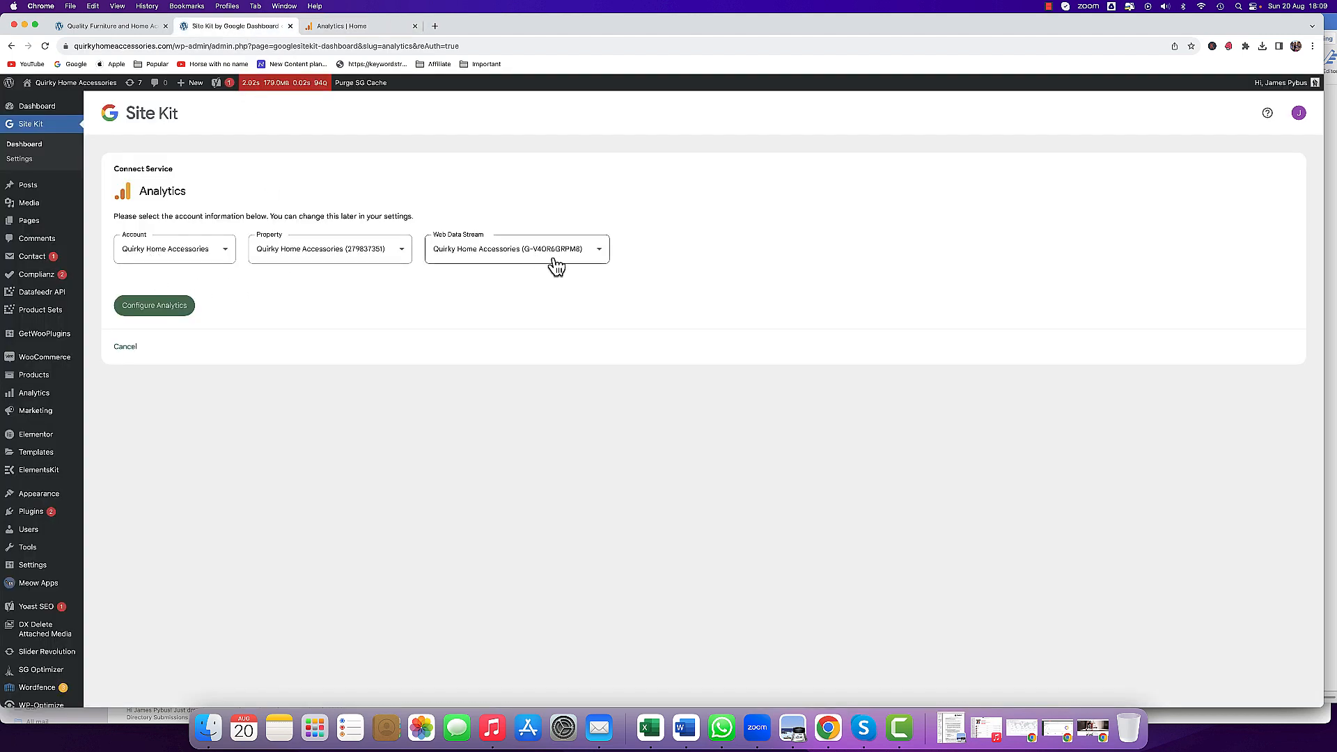
click(154, 306)
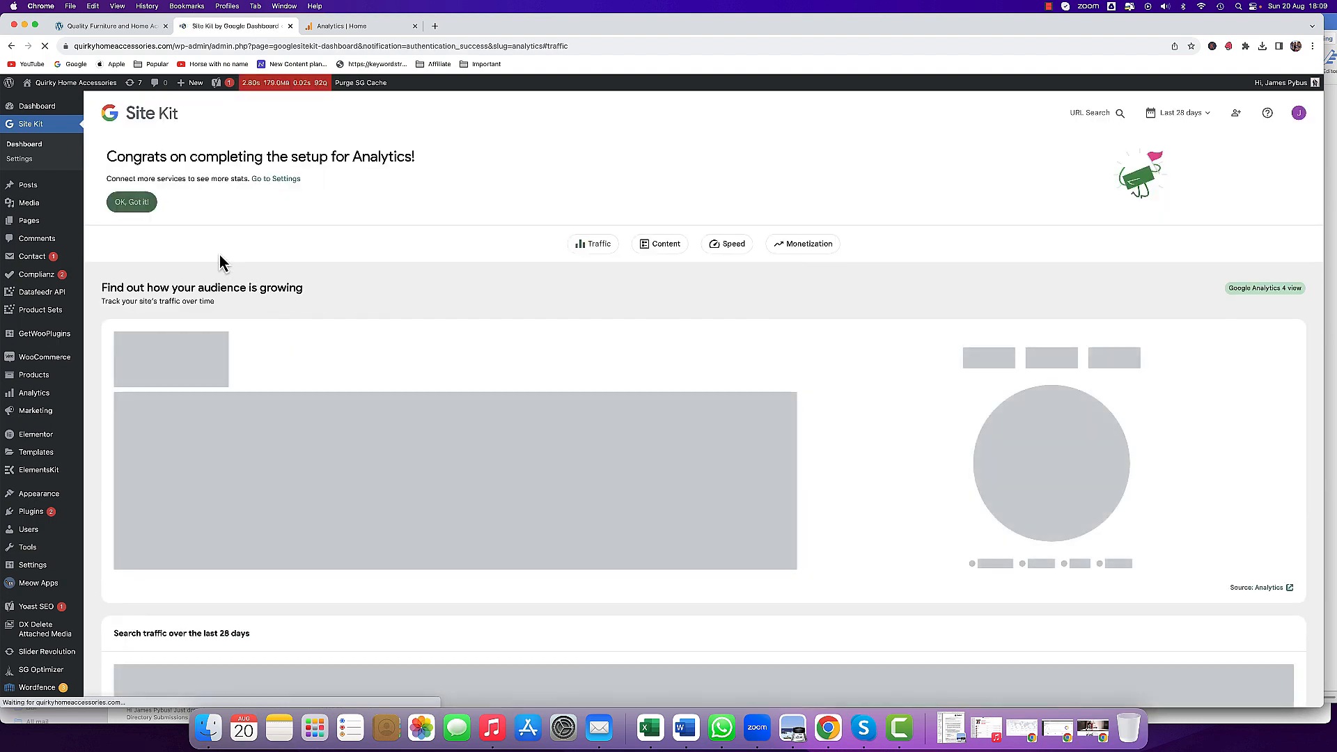
click(138, 209)
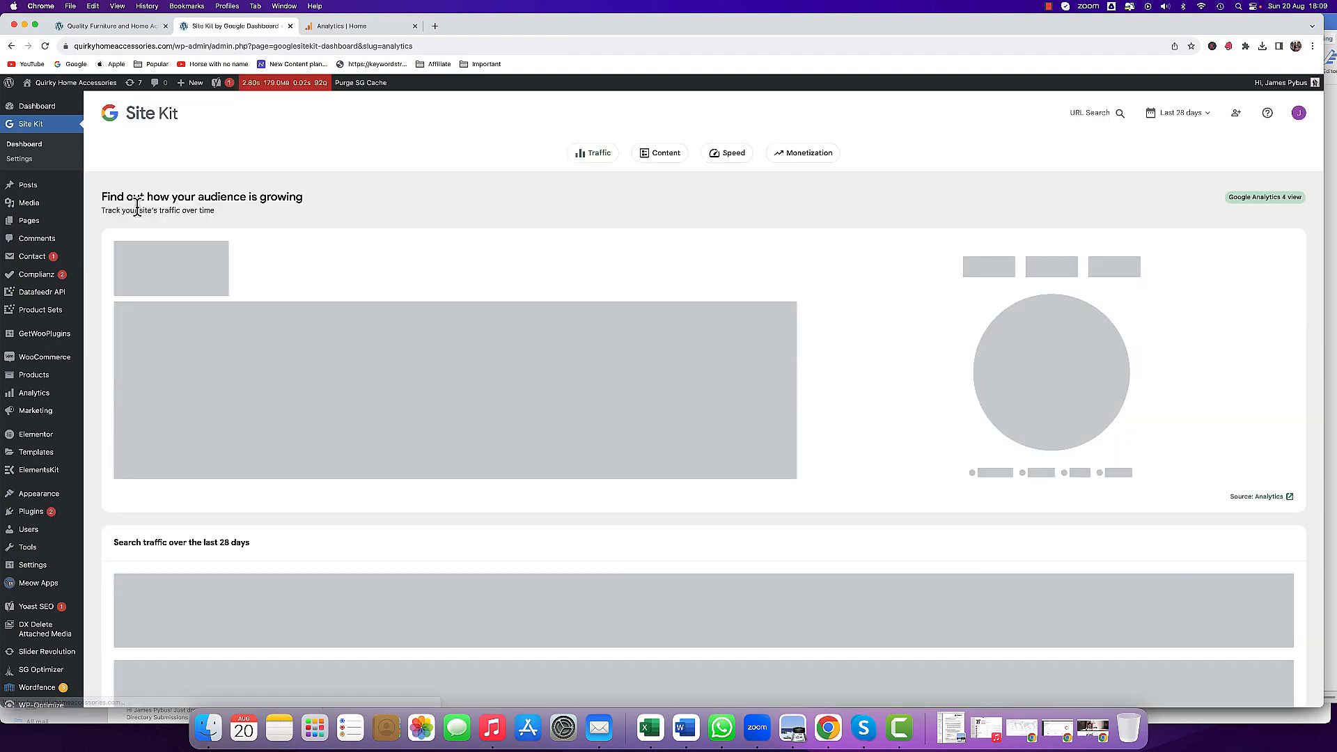
click(355, 31)
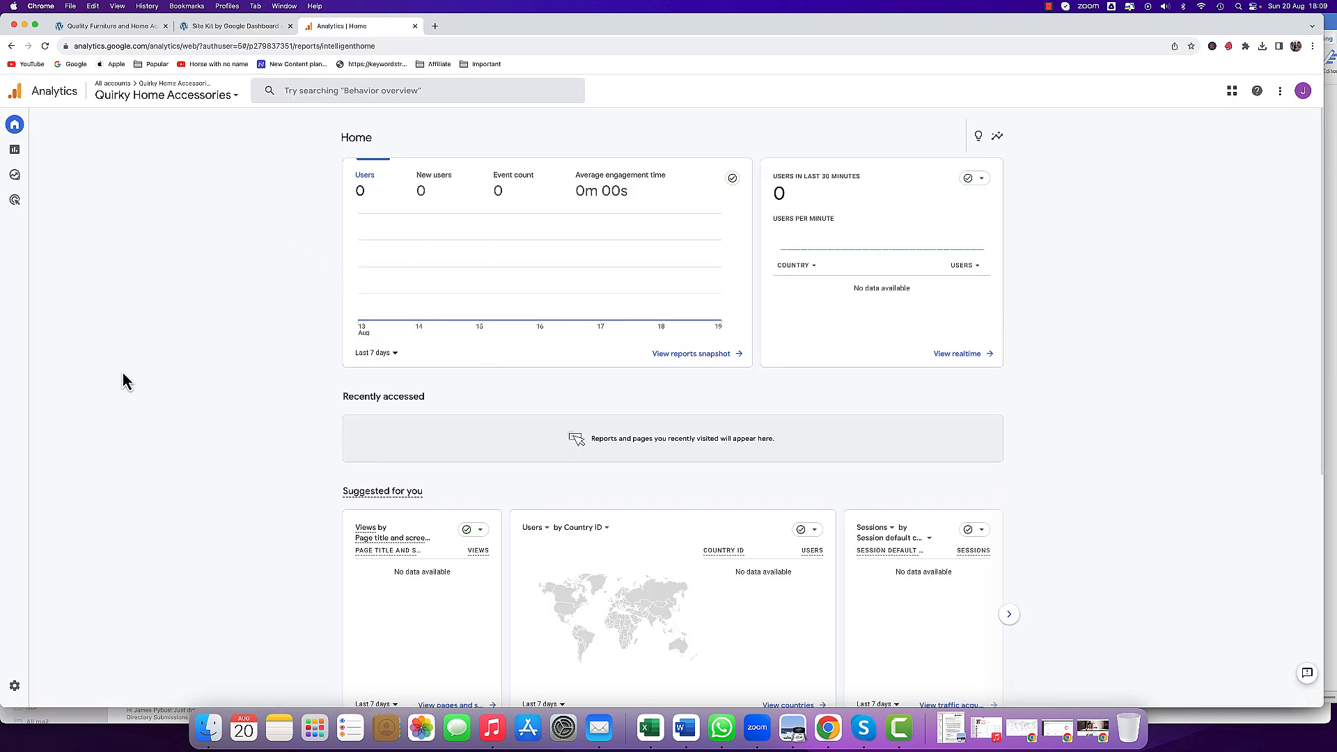
click(14, 686)
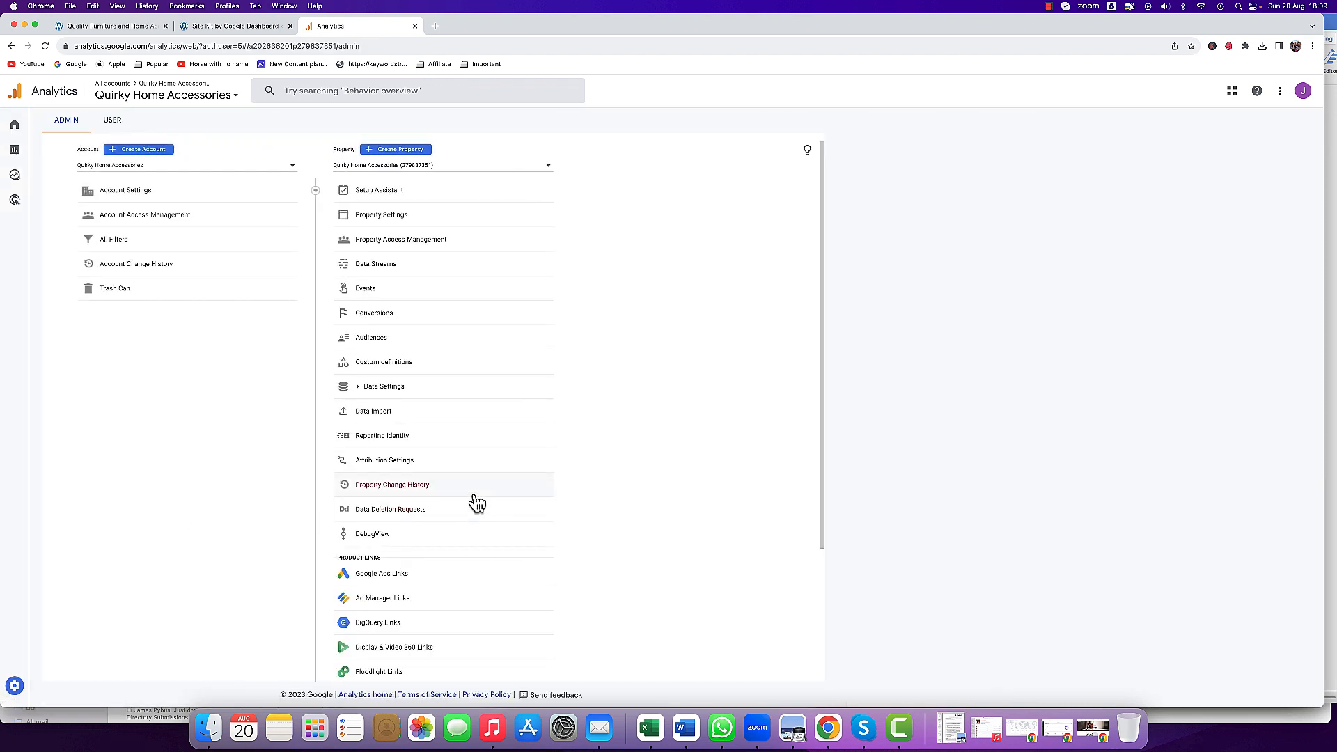
Start a Search Console link in Analytics, choosing the quirkyhomeaccessories.com Domain property.
scroll(473, 503, down, 5)
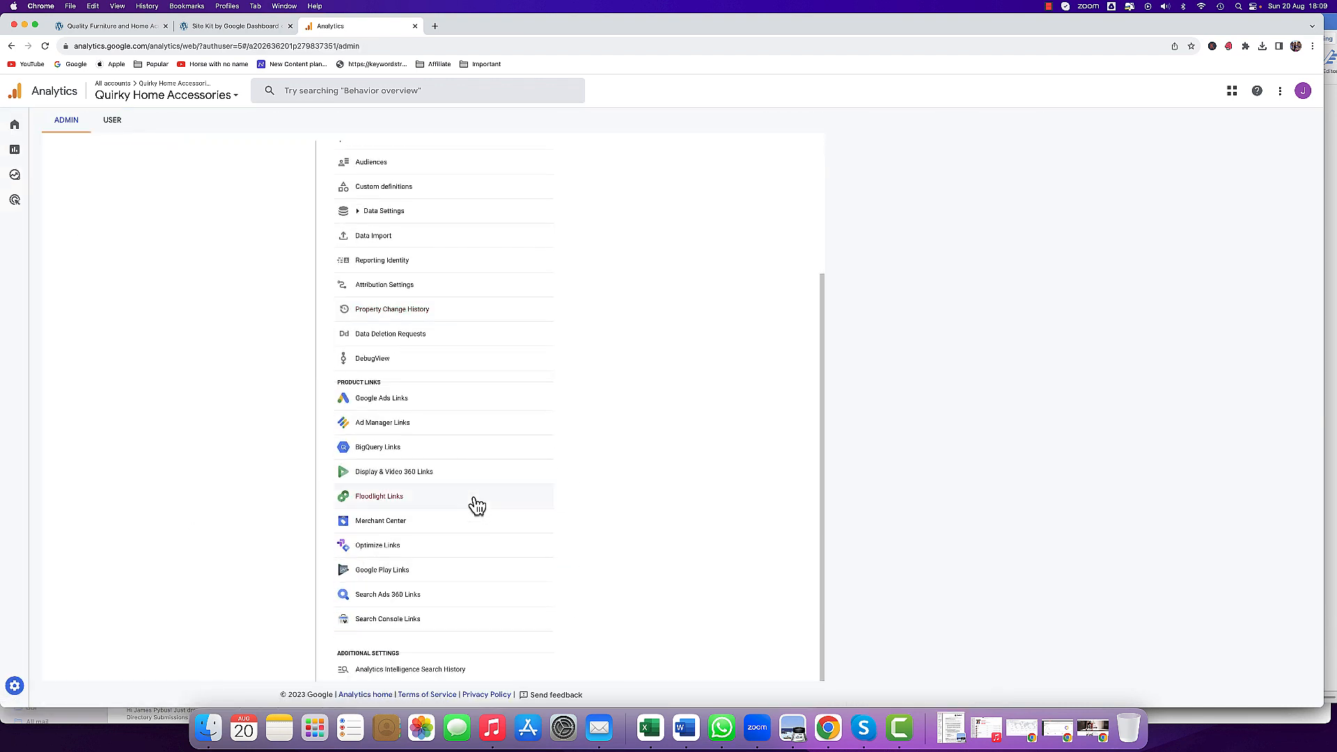
click(382, 621)
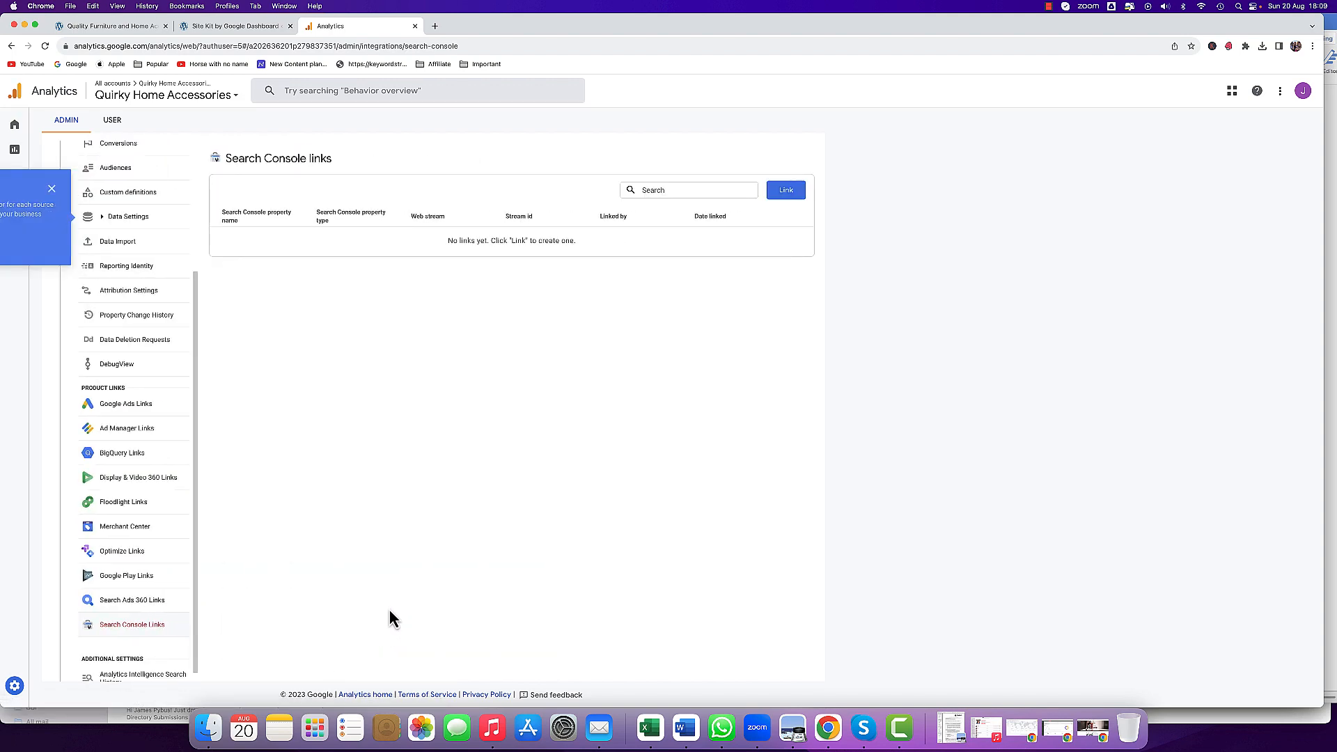
click(784, 198)
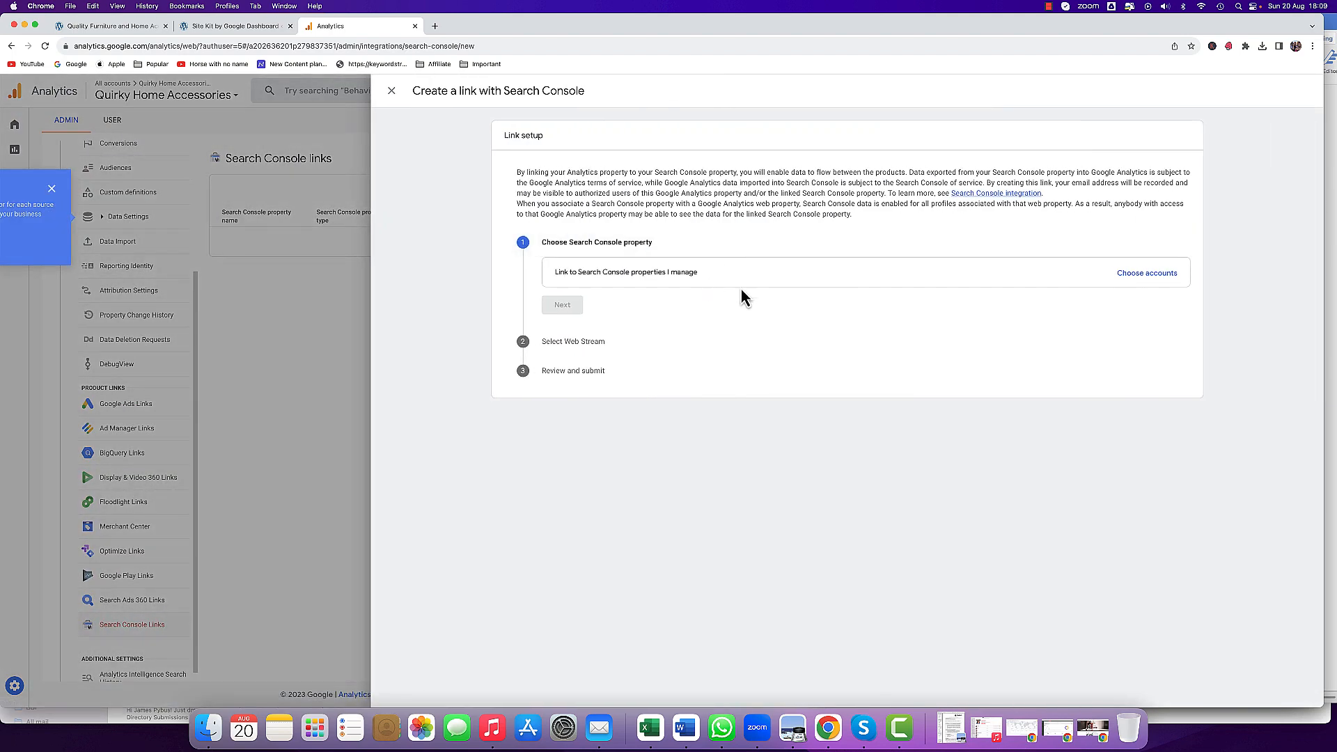
click(1141, 274)
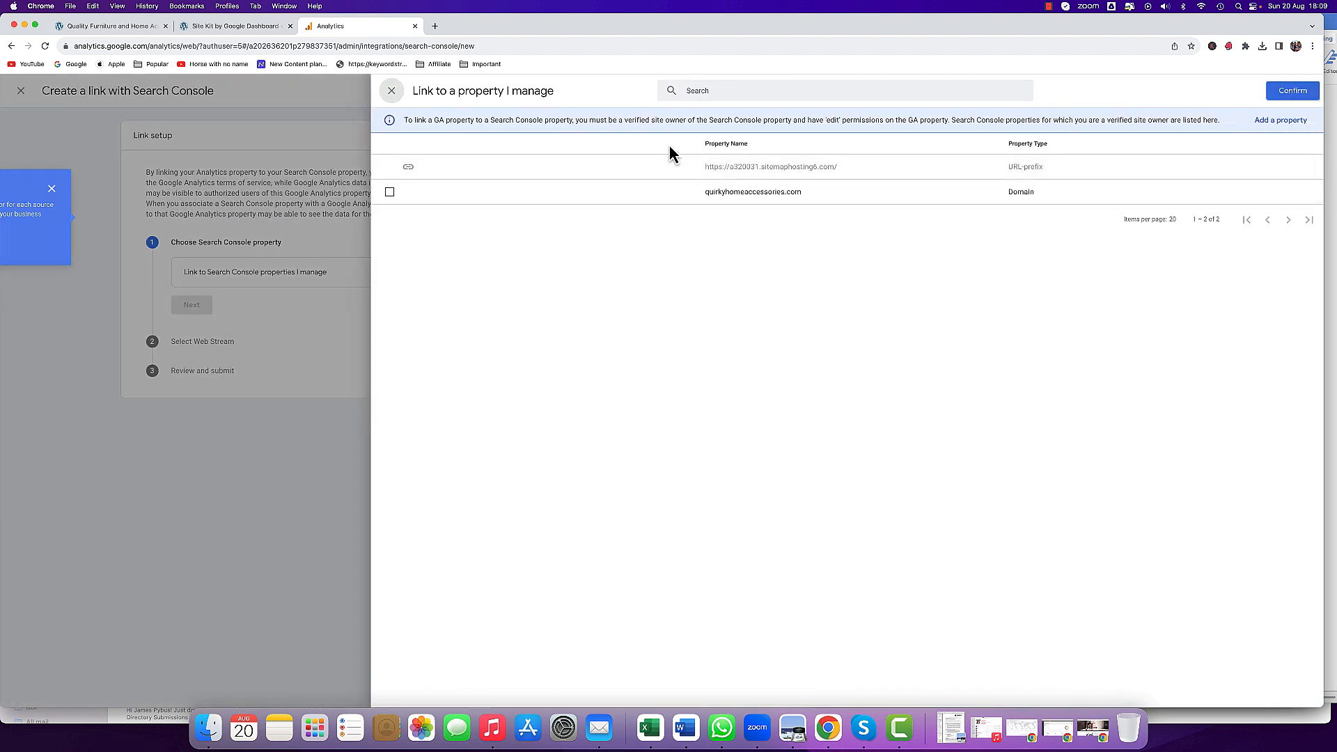
click(390, 193)
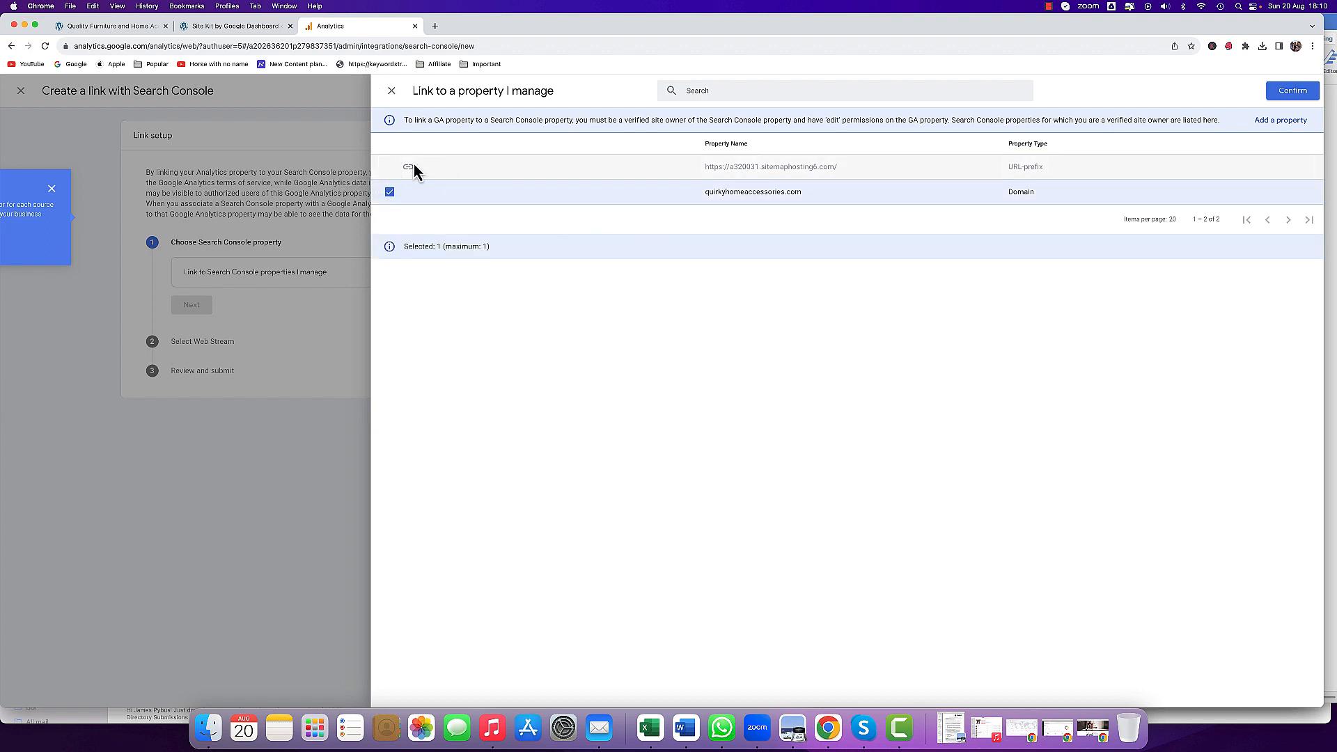
mouse_move(416, 173)
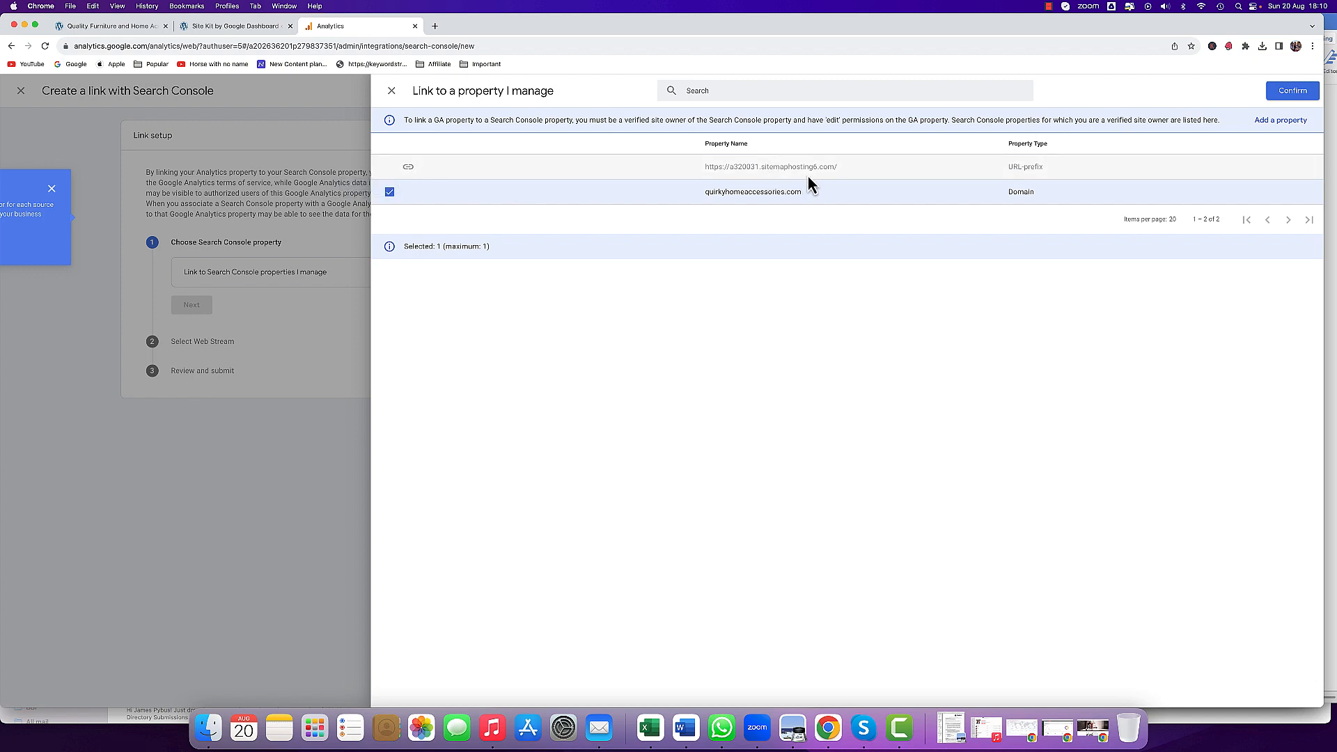
click(1290, 92)
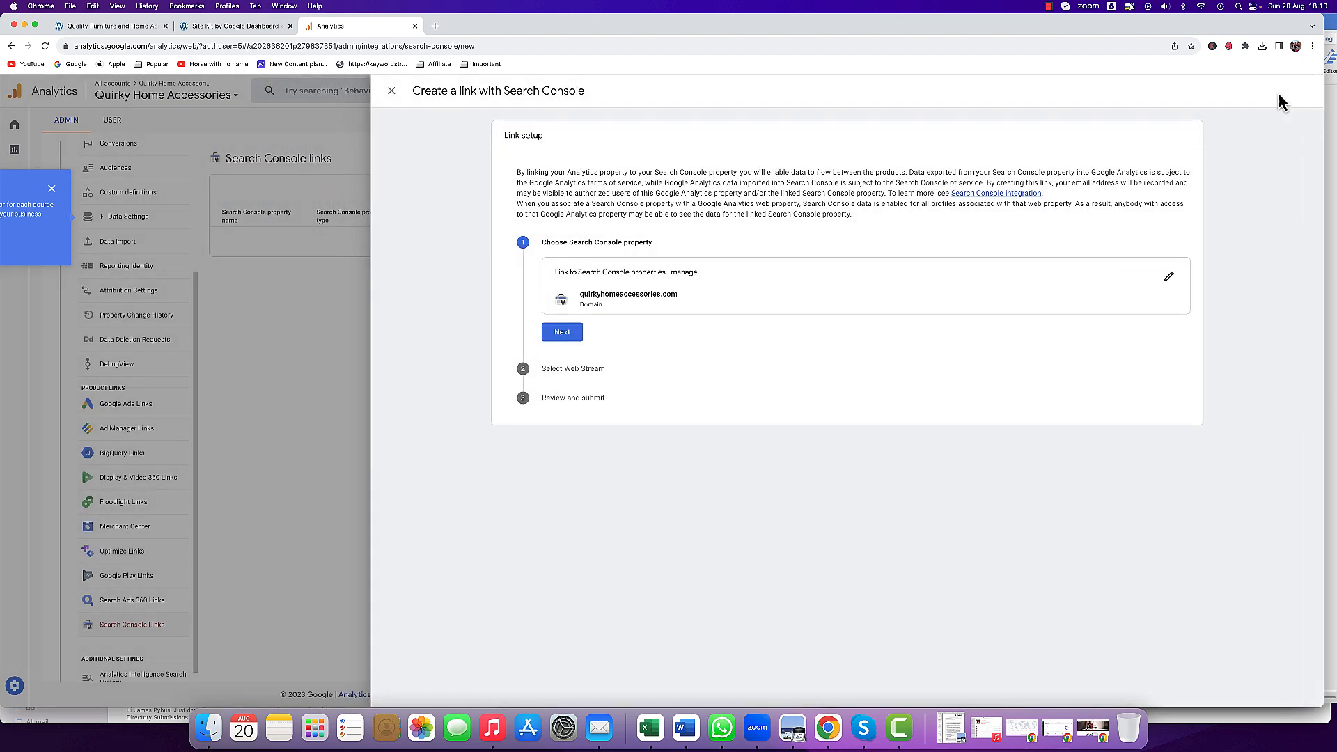
Link the Search Console property to the Quirky Home Accessories web stream and submit.
click(560, 333)
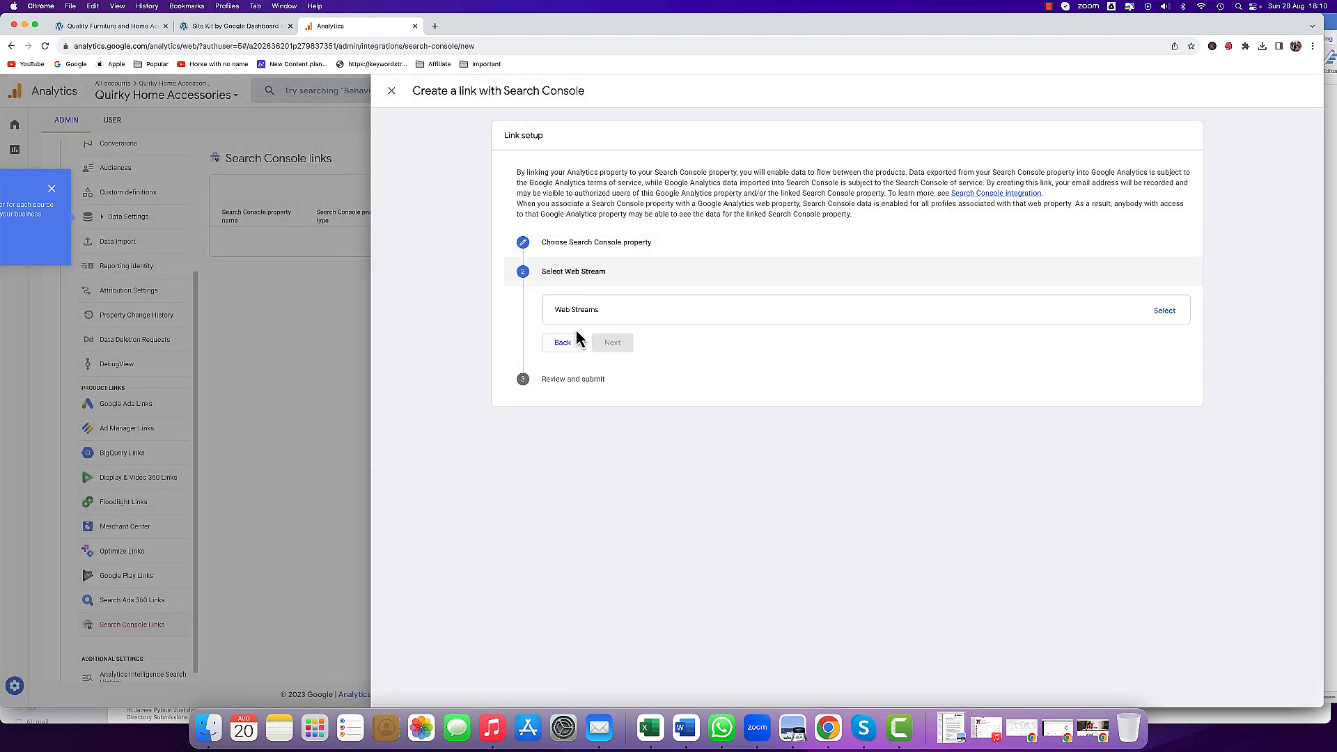
click(1164, 311)
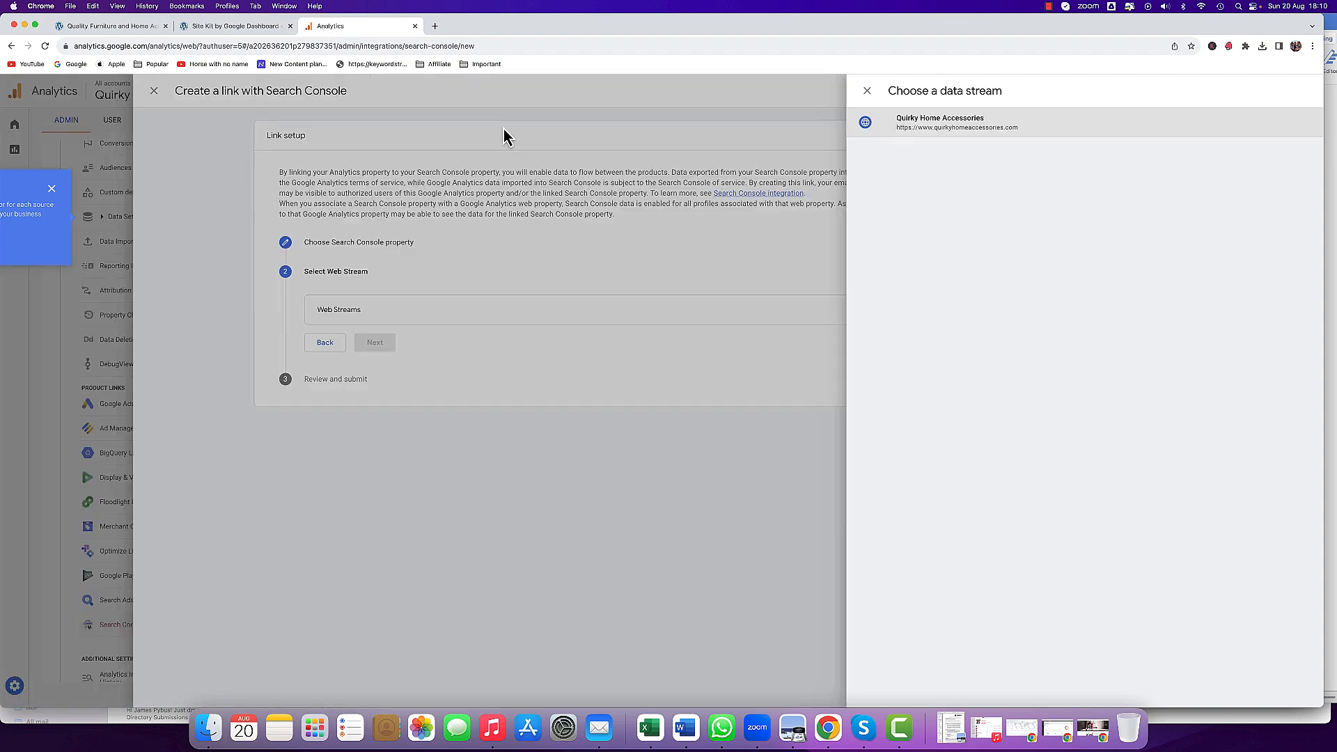
click(940, 123)
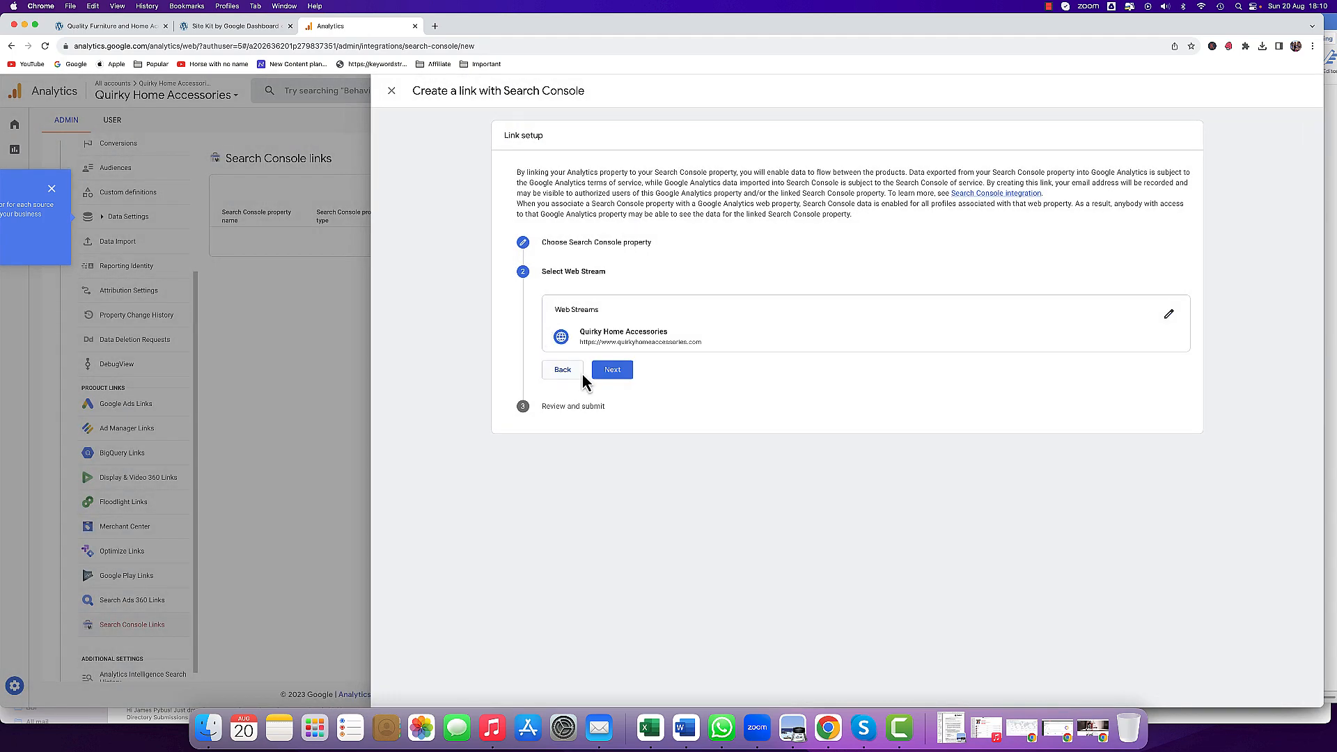
click(608, 368)
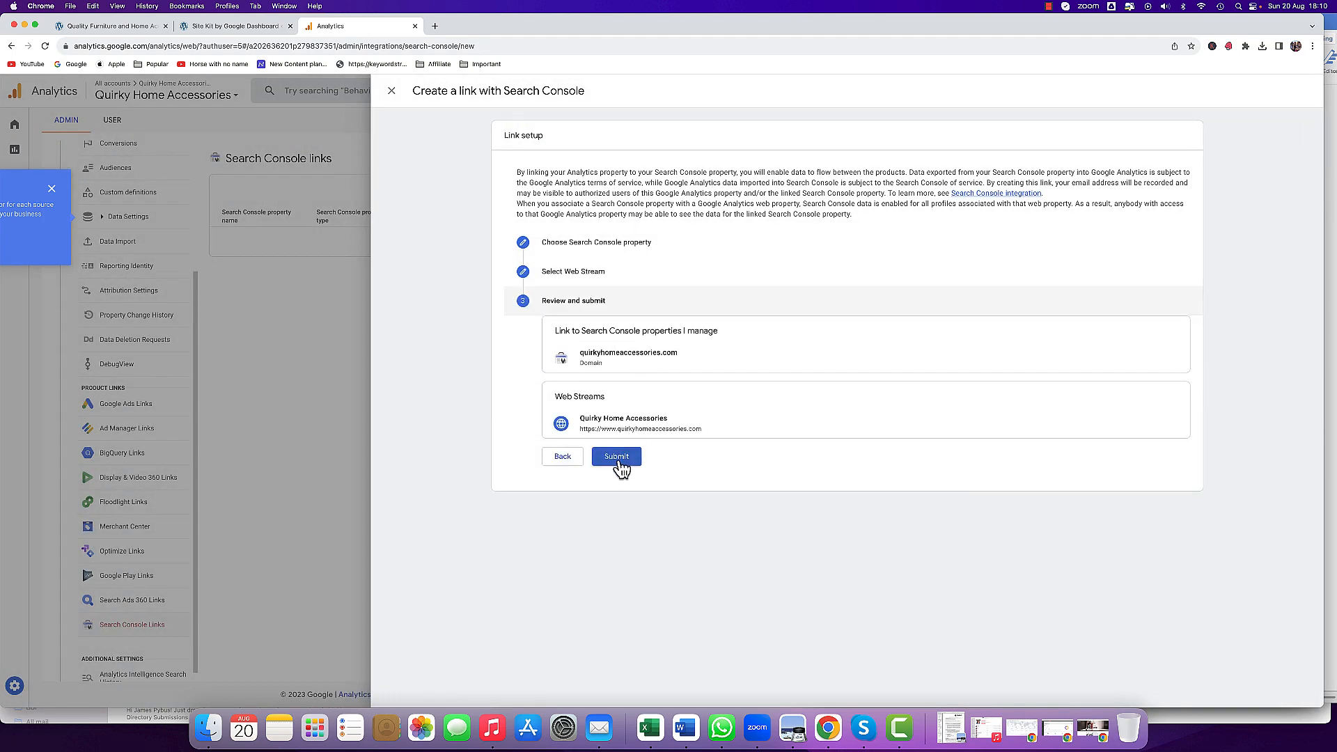
click(590, 355)
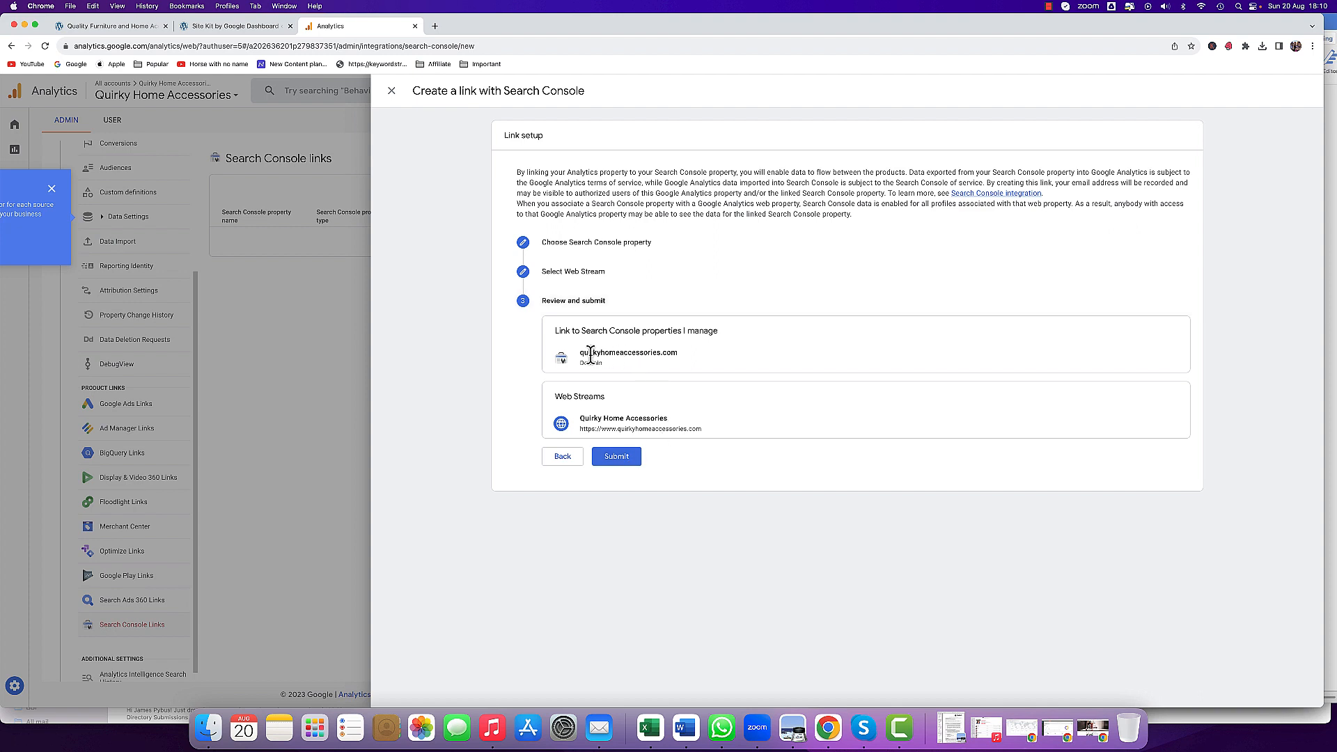
click(622, 457)
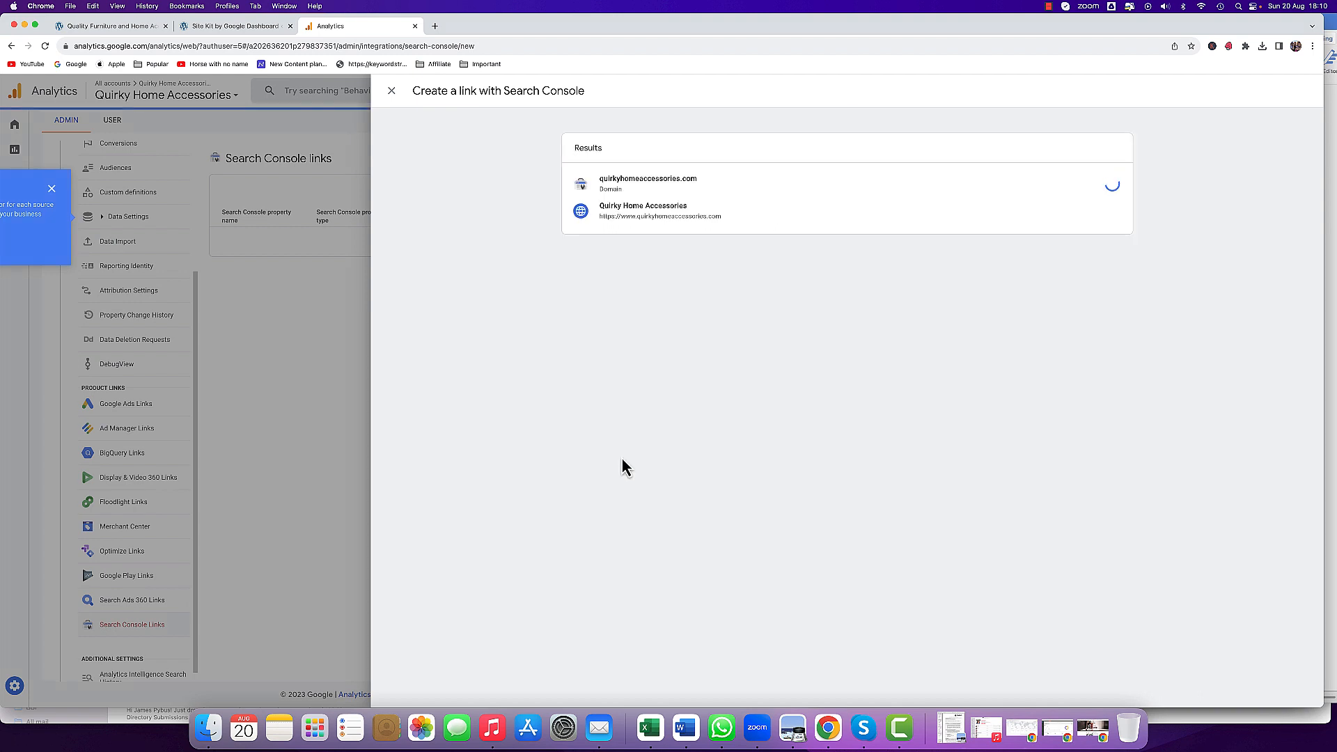
click(390, 92)
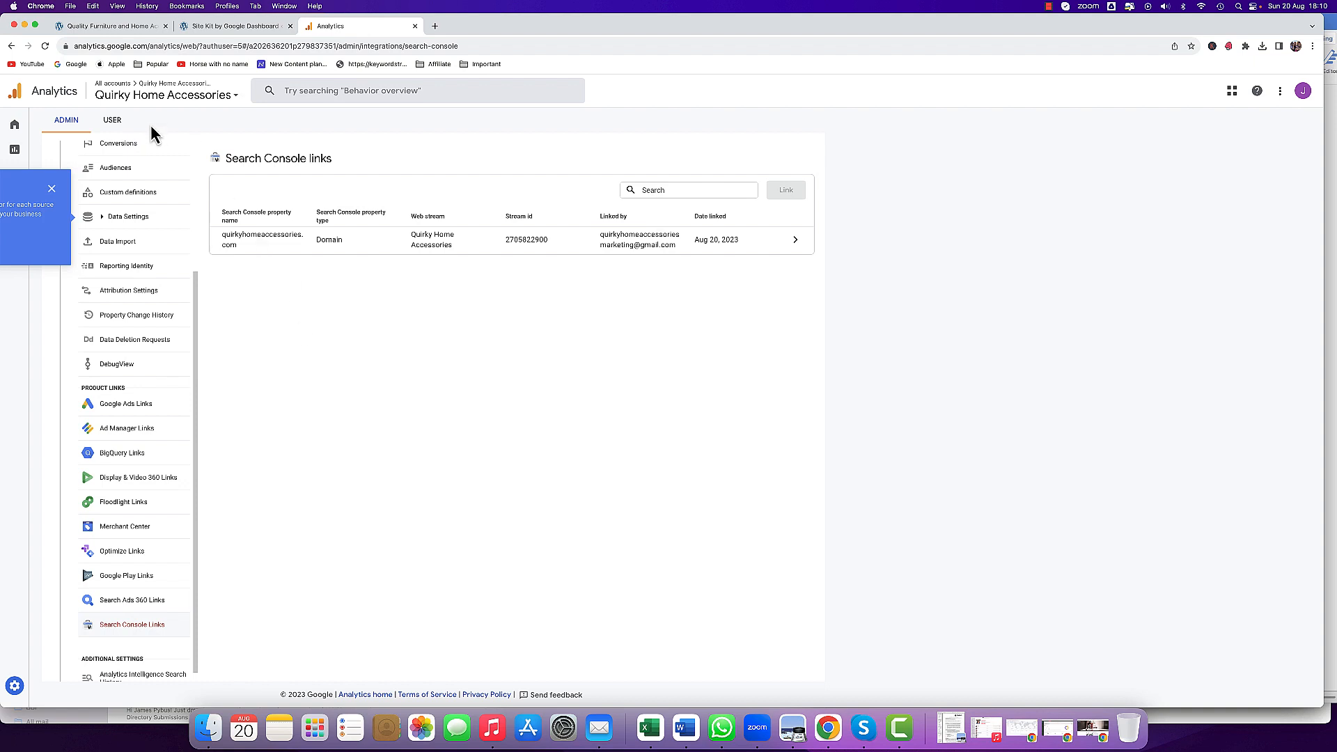
Dismiss the channel groups tip, view Audiences, and return to the Site Kit dashboard.
click(53, 190)
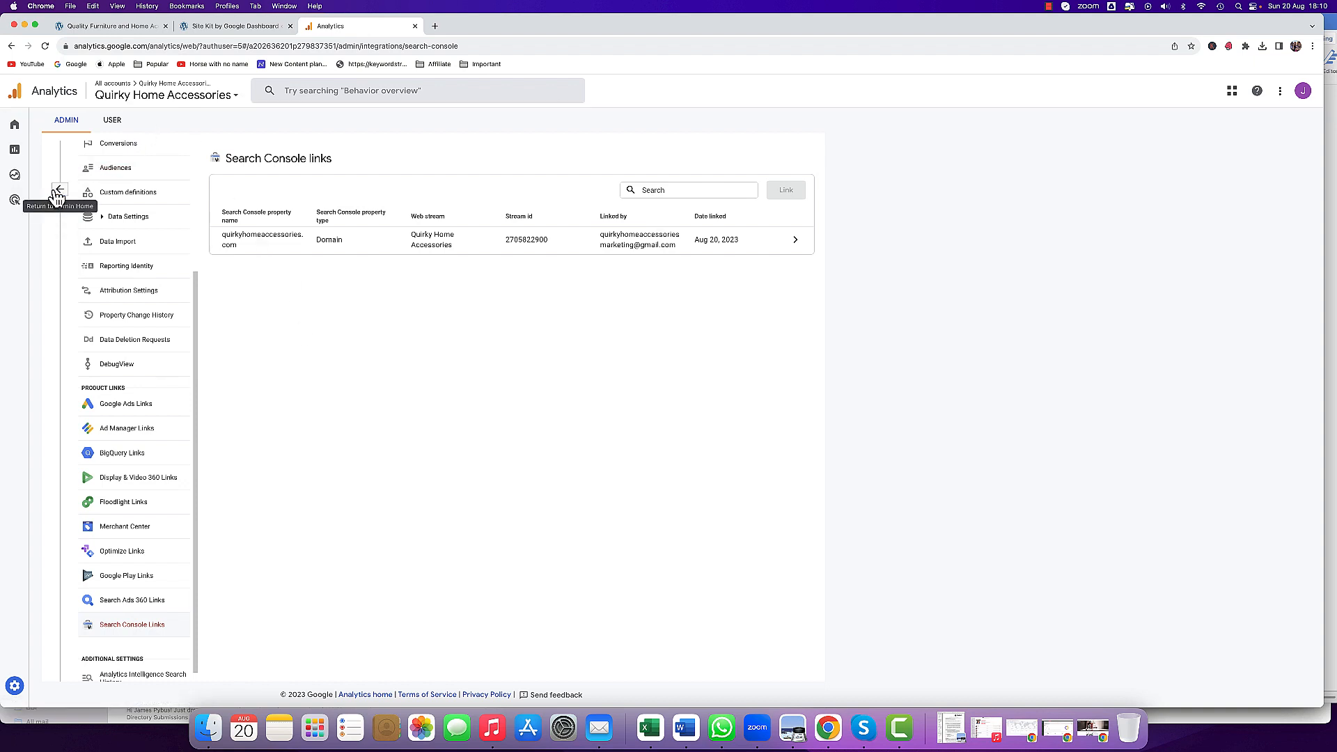
click(122, 175)
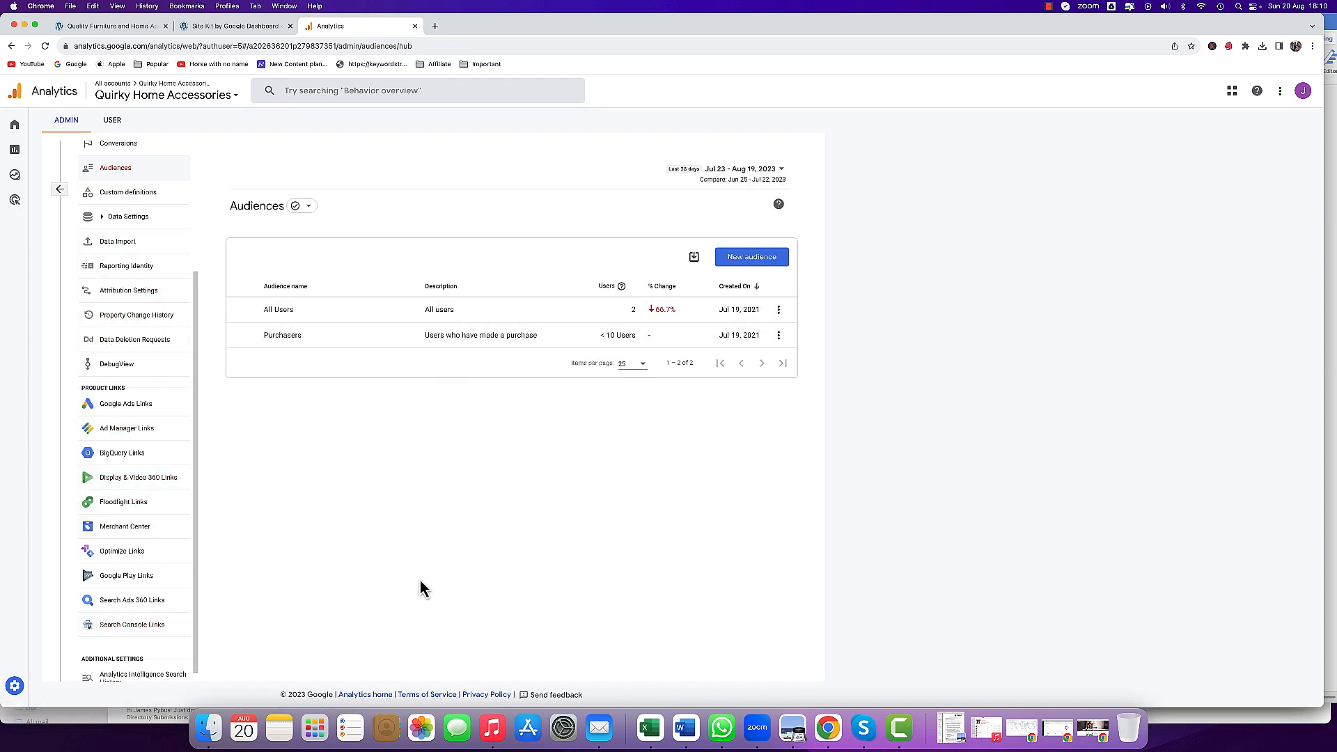
click(223, 31)
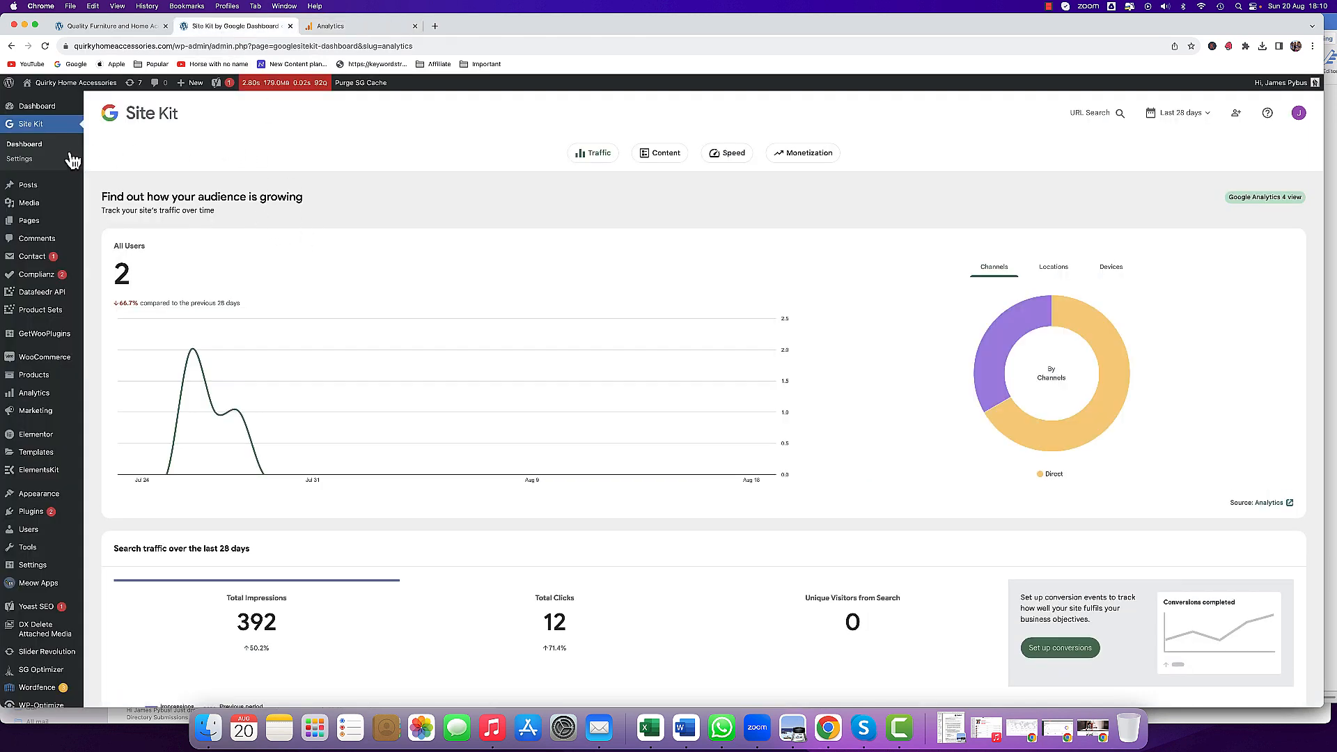
From Site Kit Settings, set up Tag Manager and start creating a new Tag Manager account.
click(21, 161)
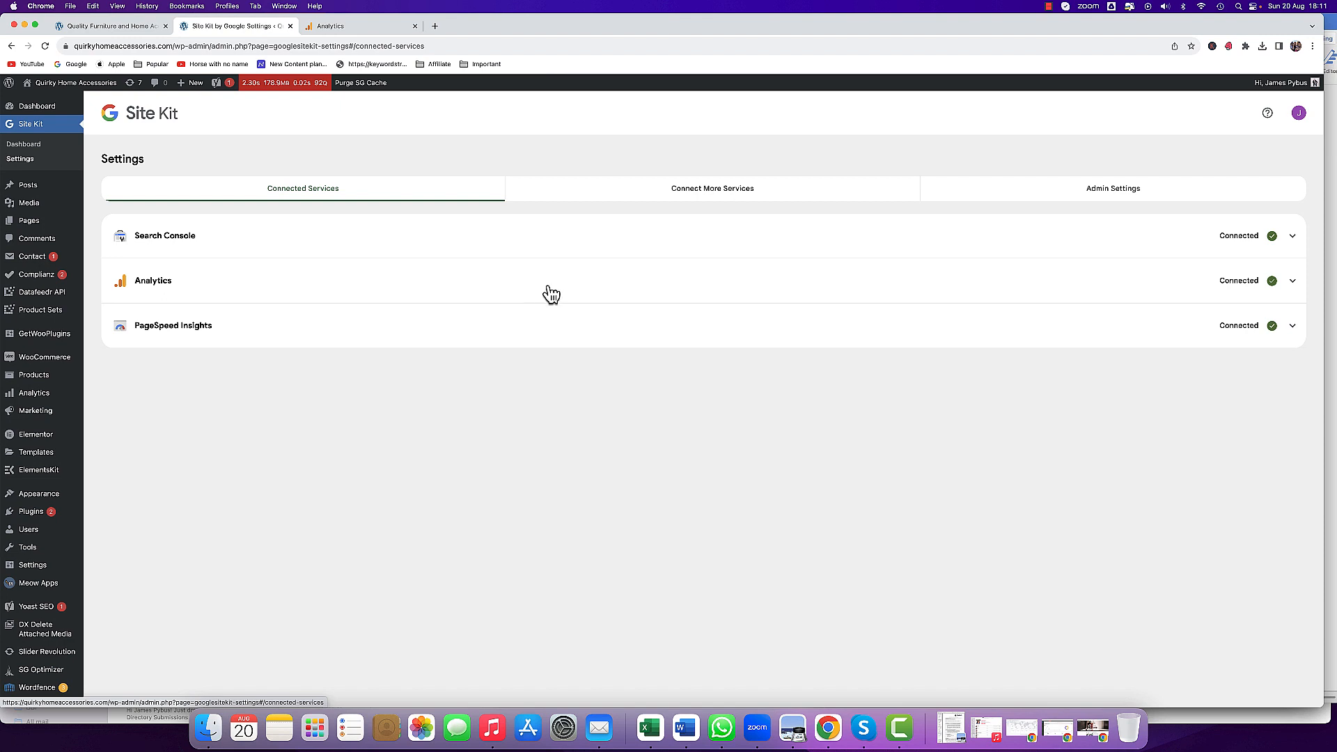
click(708, 202)
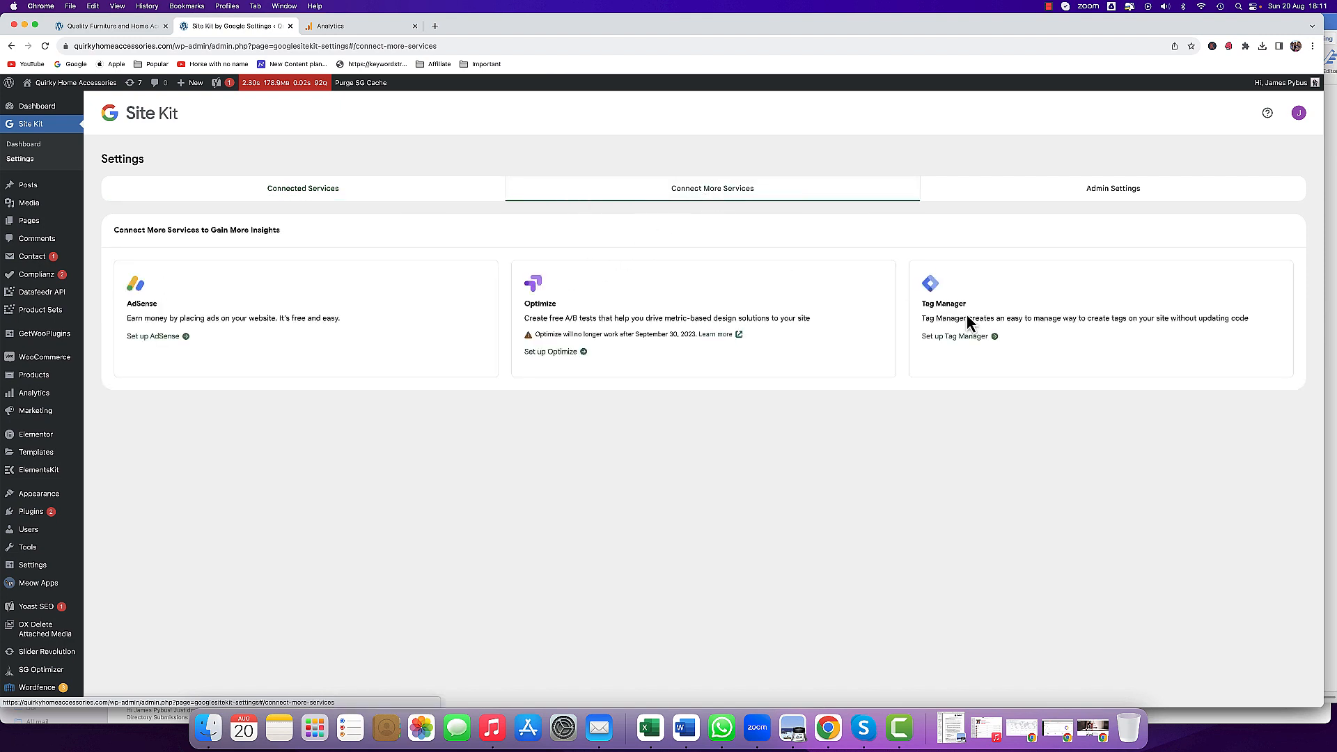
click(957, 342)
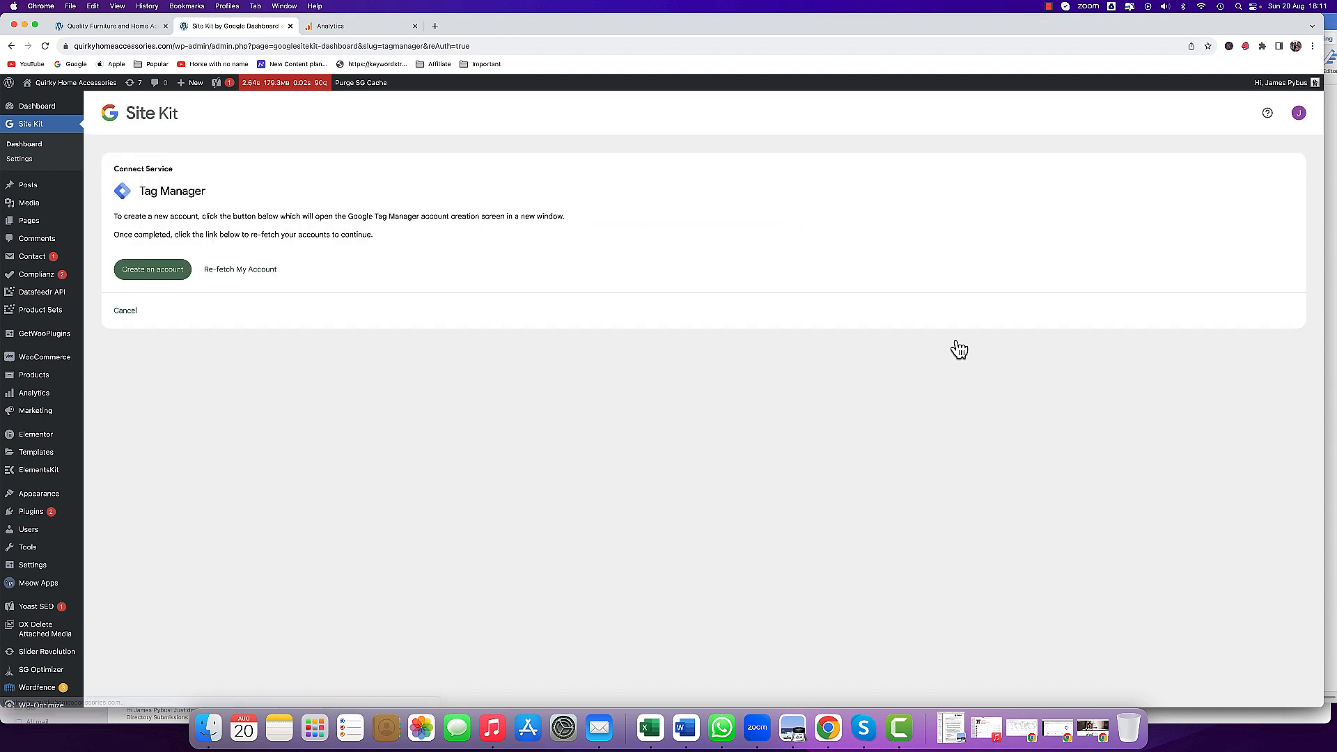
click(153, 269)
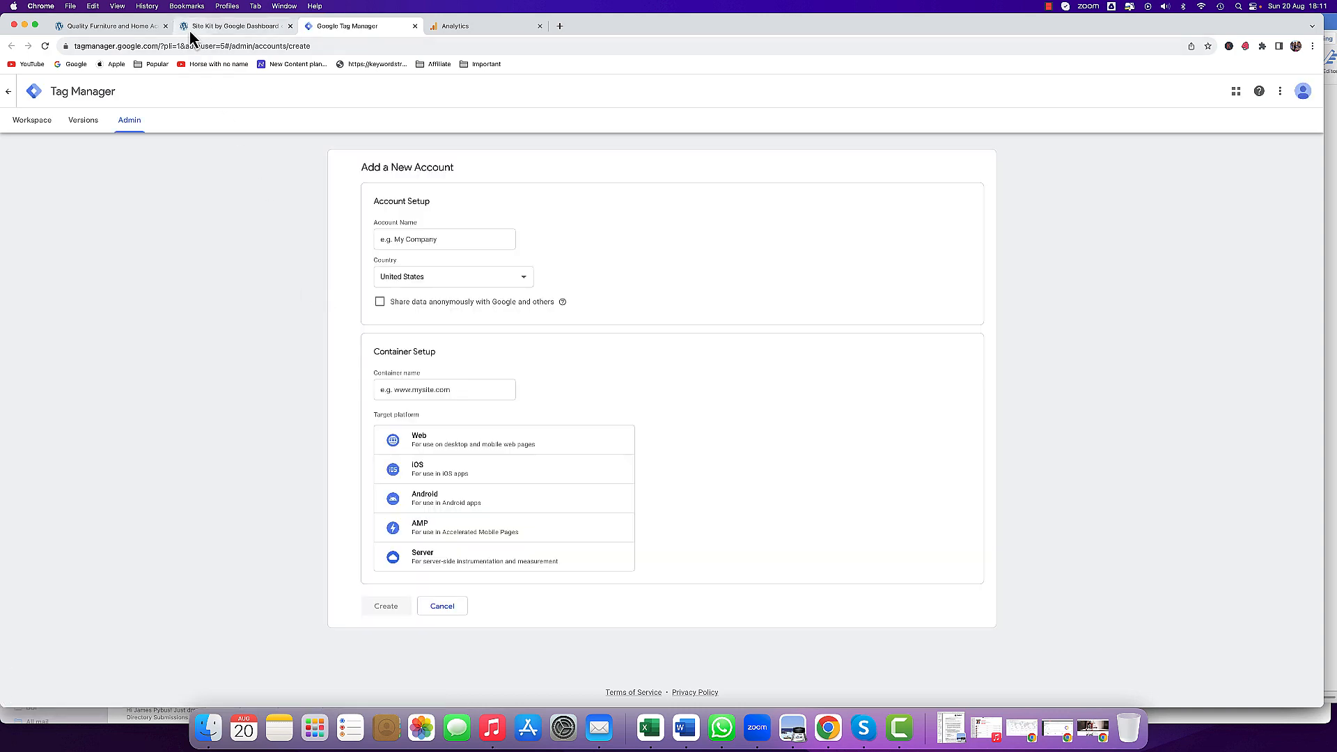
Copy the store's web address from the homepage tab and return to the Tag Manager form.
click(130, 27)
right_click(121, 46)
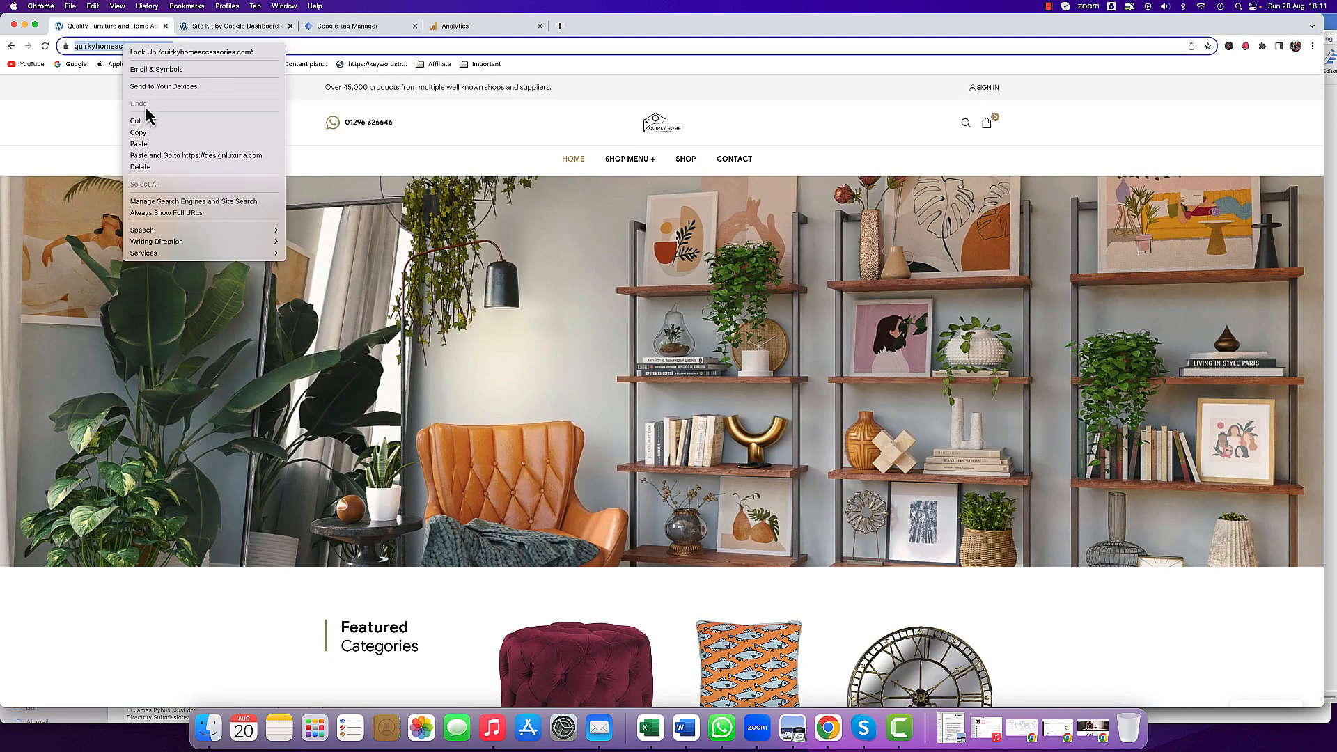
click(143, 132)
click(458, 28)
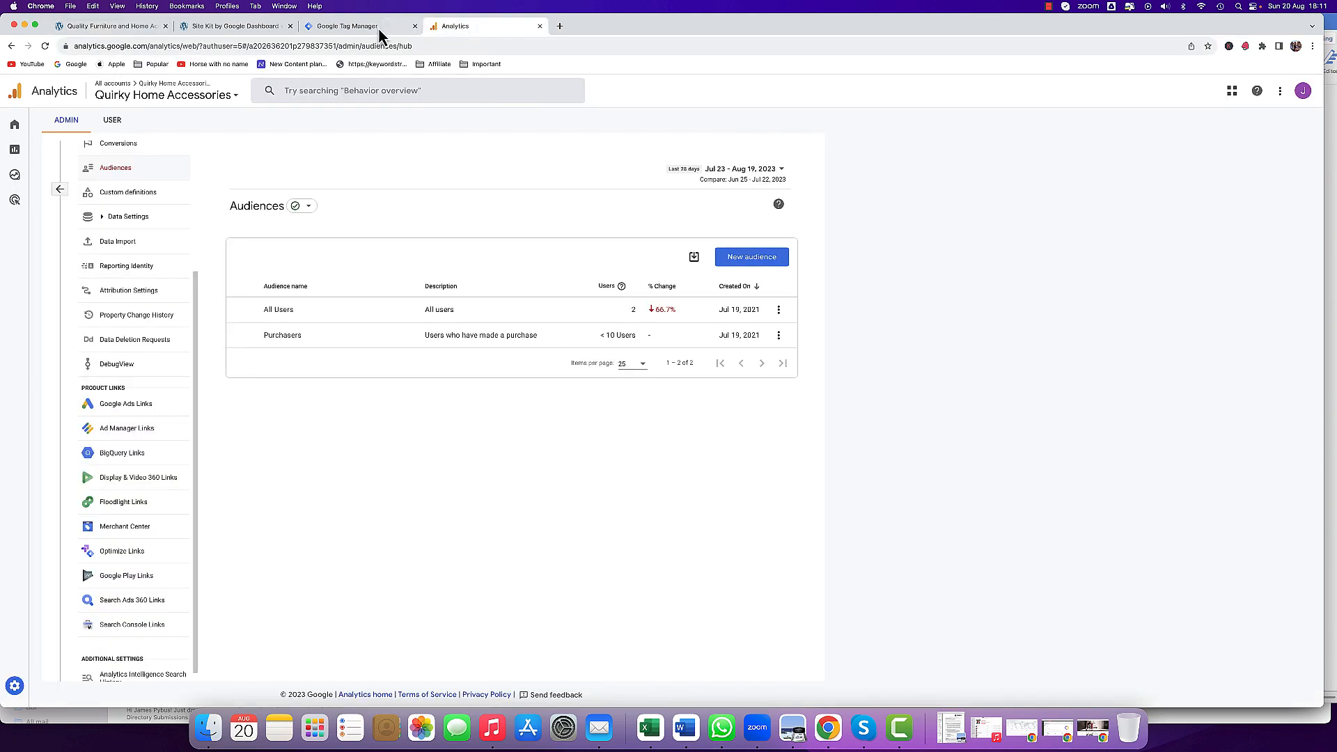
click(371, 28)
Paste the site address into Account Name and trim it to Quirkyhomeaccessories.
click(409, 238)
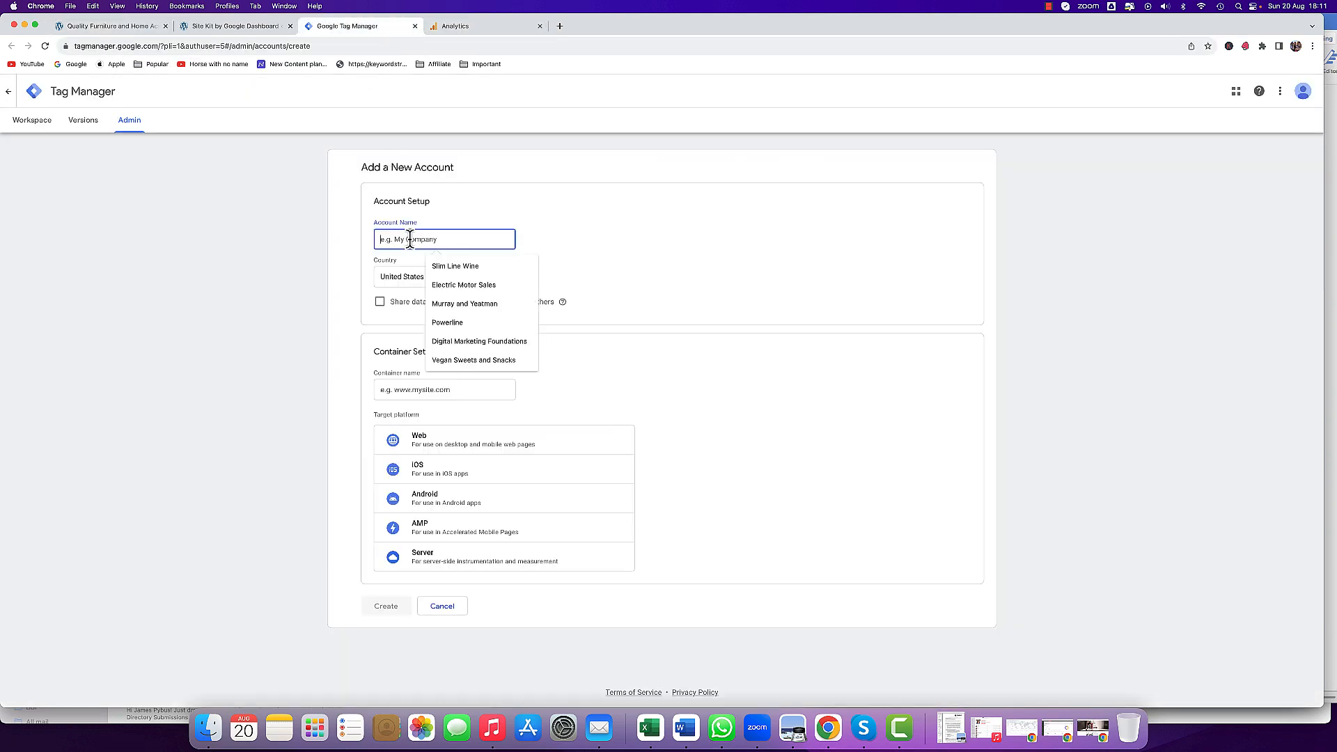
right_click(409, 240)
click(426, 314)
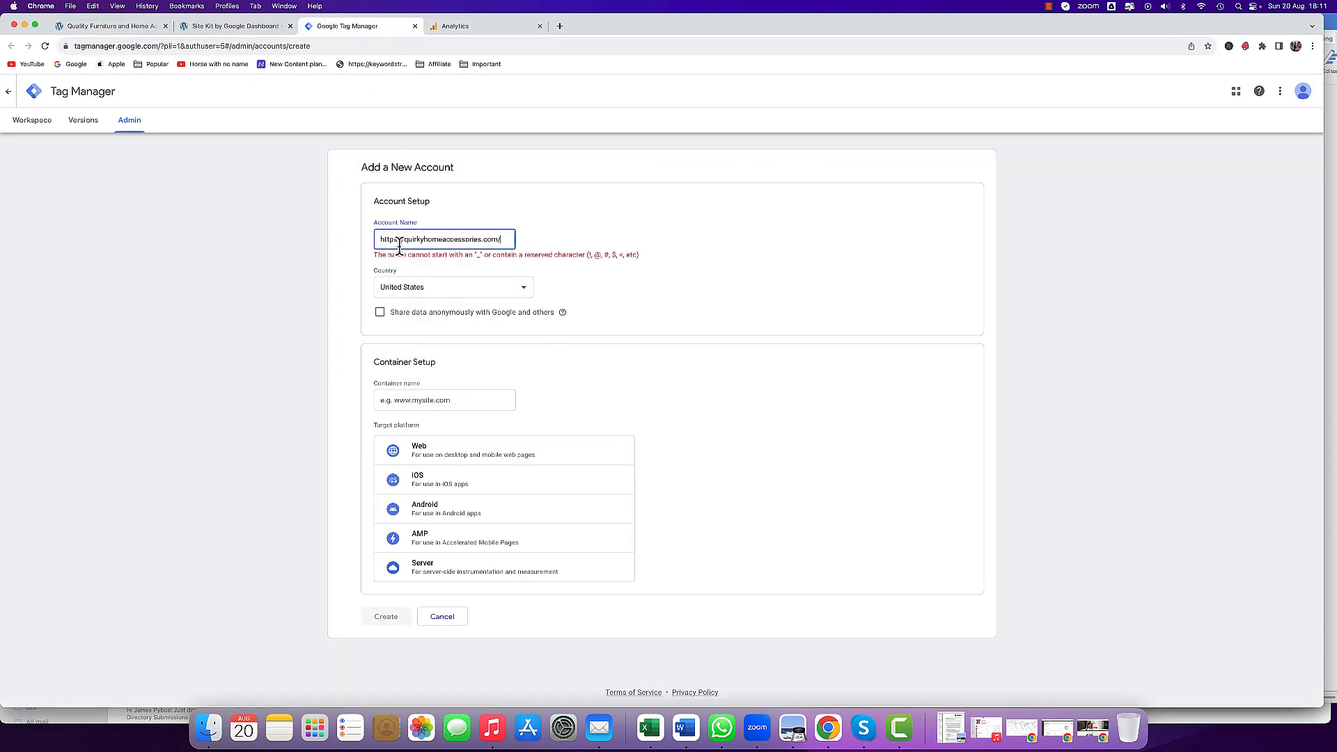
drag(407, 239, 368, 239)
text(Q)
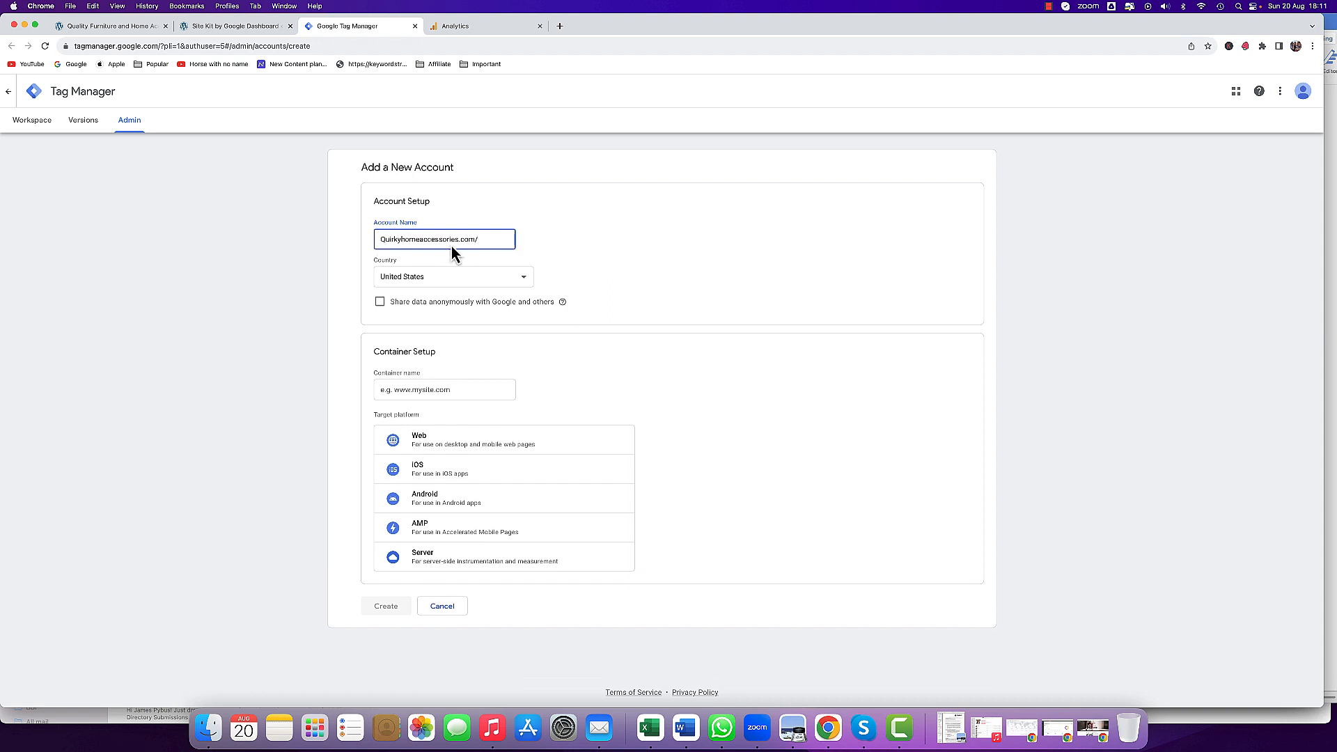
drag(459, 240, 488, 240)
key(BackSpace)
Set the country to United Kingdom and enable sharing data anonymously with Google.
click(429, 277)
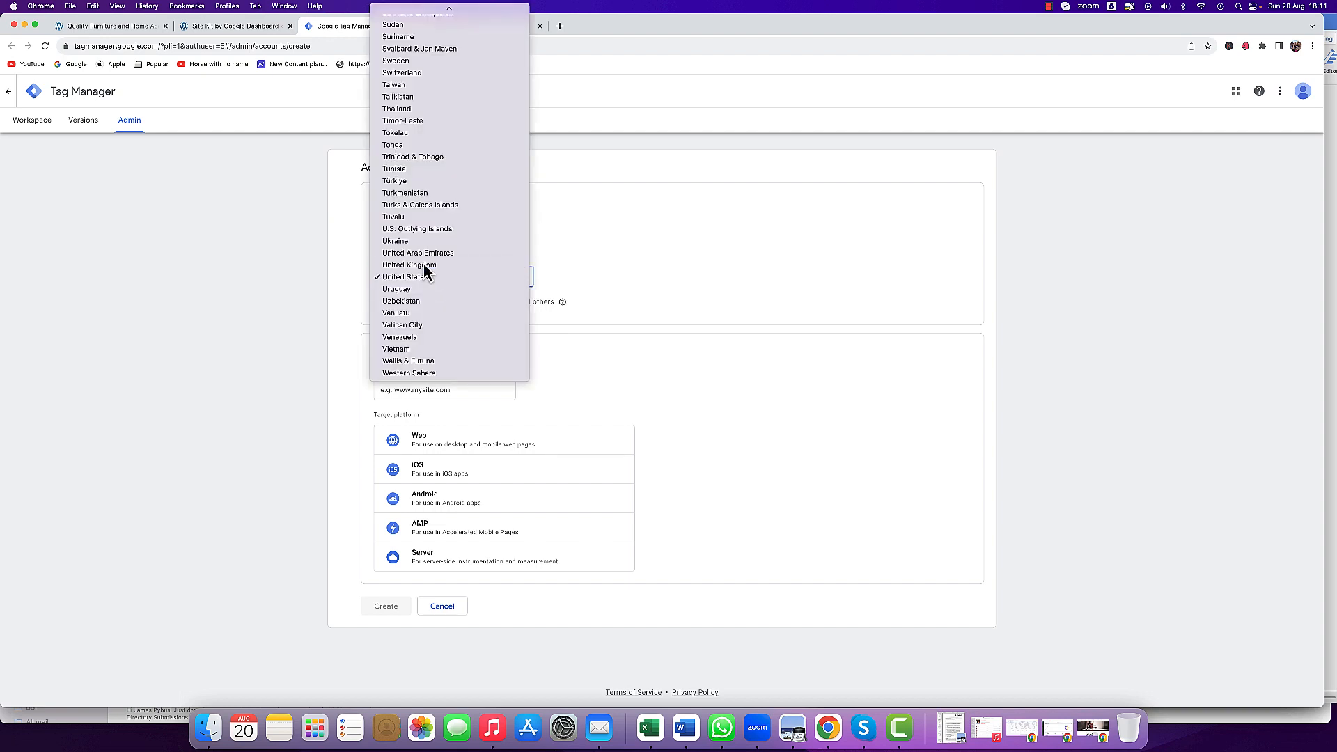
click(425, 265)
click(381, 302)
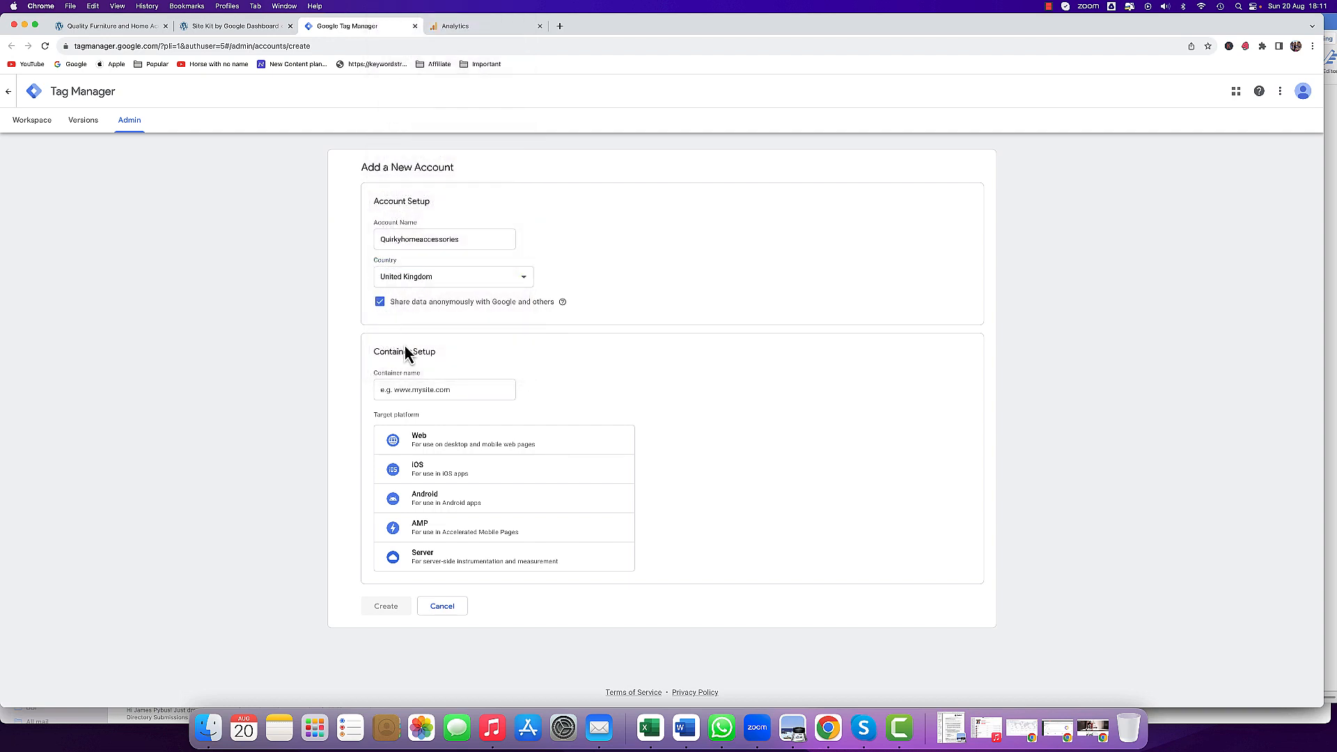
Name the container quirkyhomeaccessories.com from the pasted URL, target Web, and create it.
right_click(421, 390)
click(437, 463)
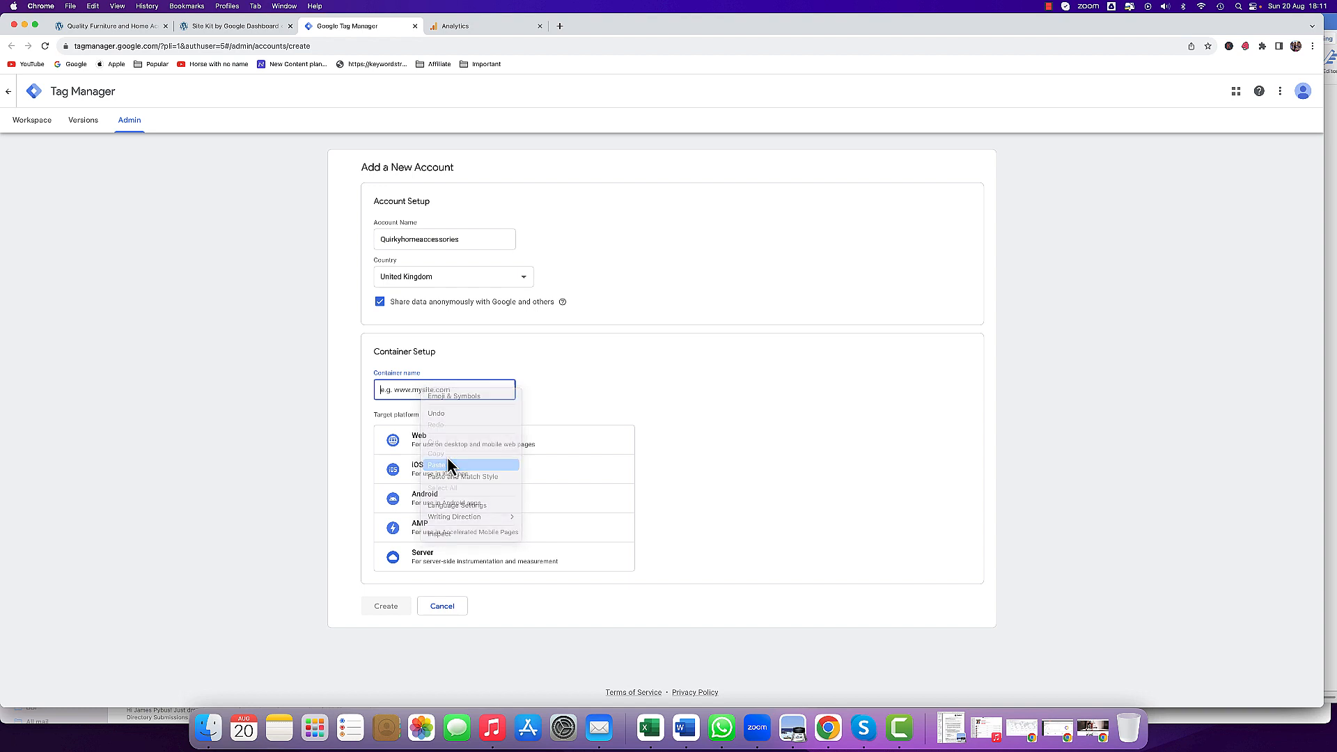
key(BackSpace)
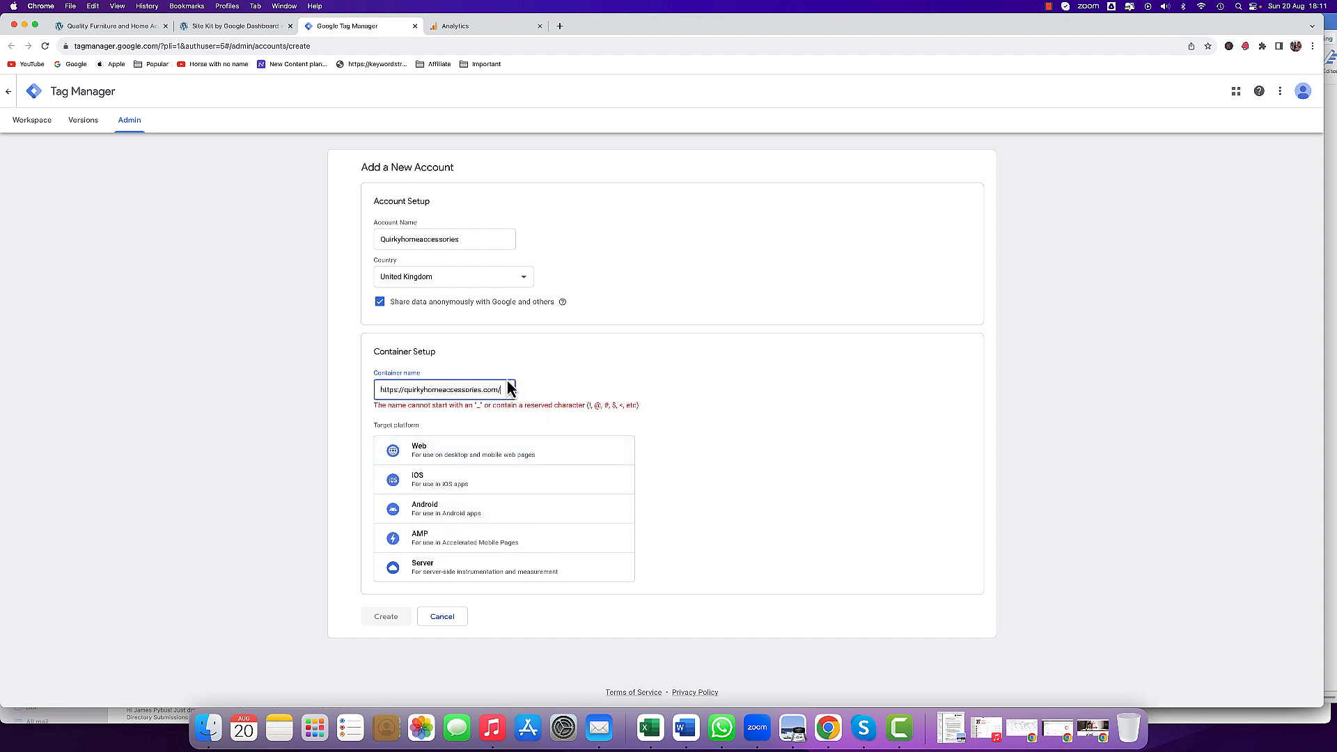
click(403, 389)
key(BackSpace)
key(BackSpace)
key(BackSpace)
key(BackSpace)
key(BackSpace)
key(BackSpace)
key(BackSpace)
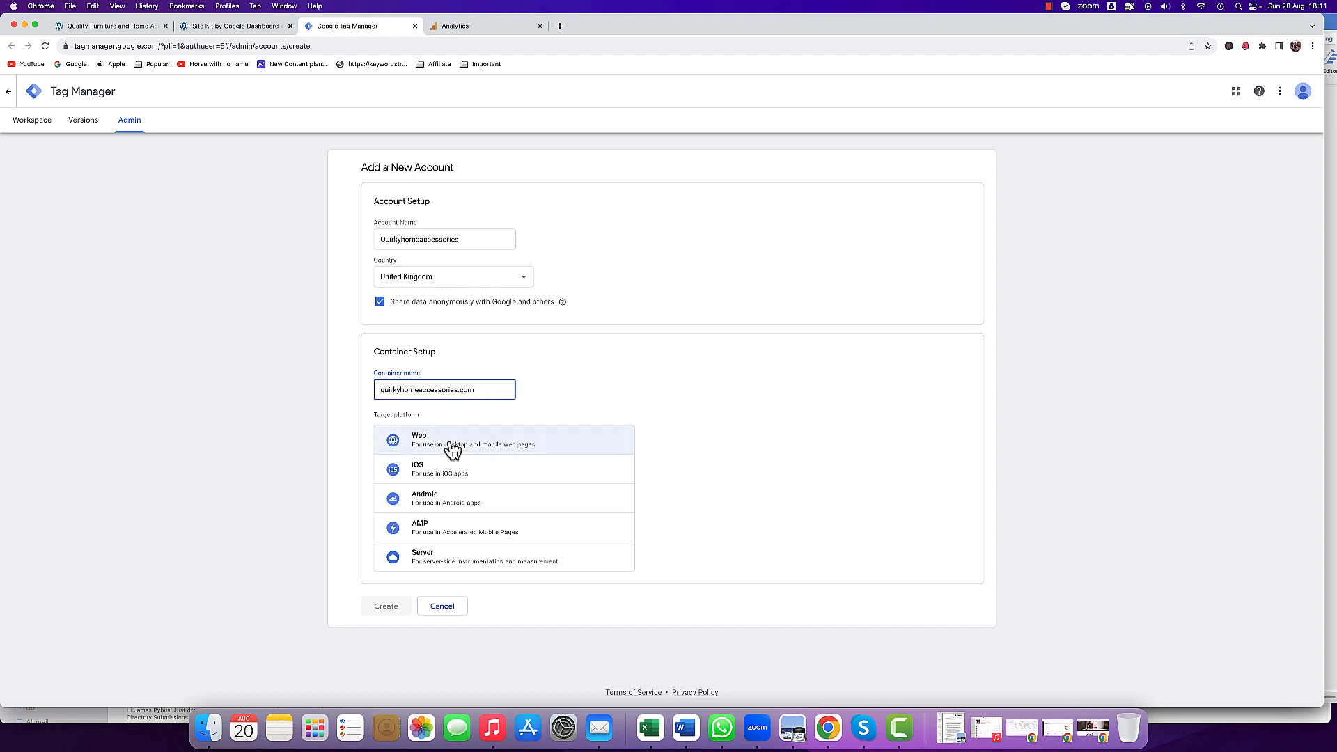
click(451, 449)
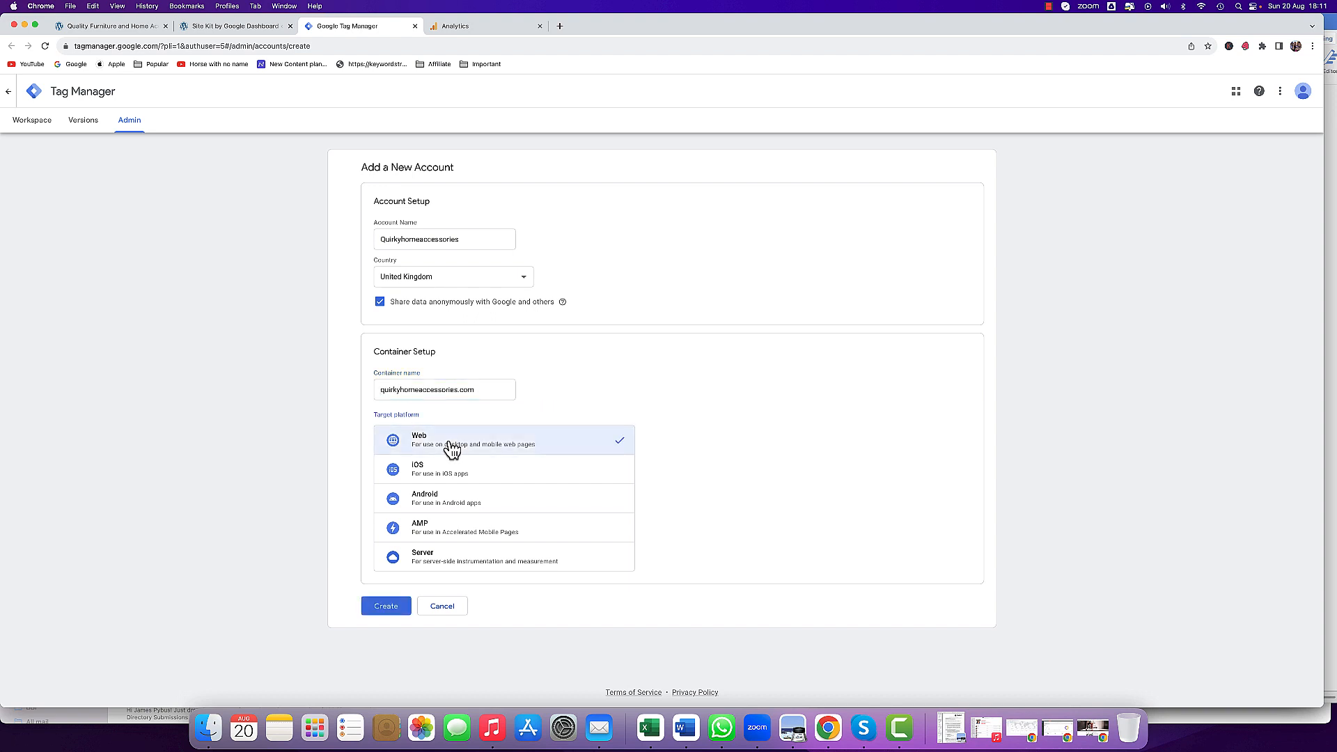
click(380, 610)
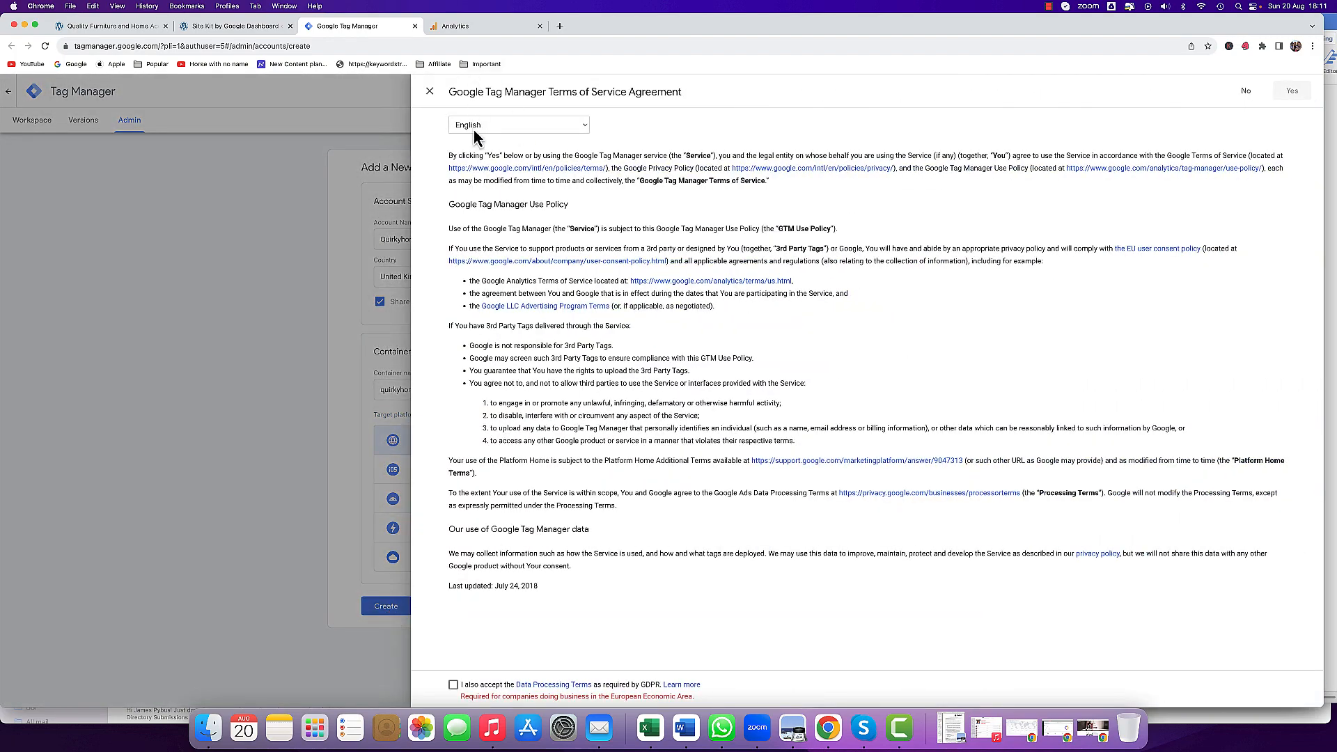
Accept the GDPR Data Processing Terms and Terms of Service, then dismiss the install-code dialog.
click(453, 685)
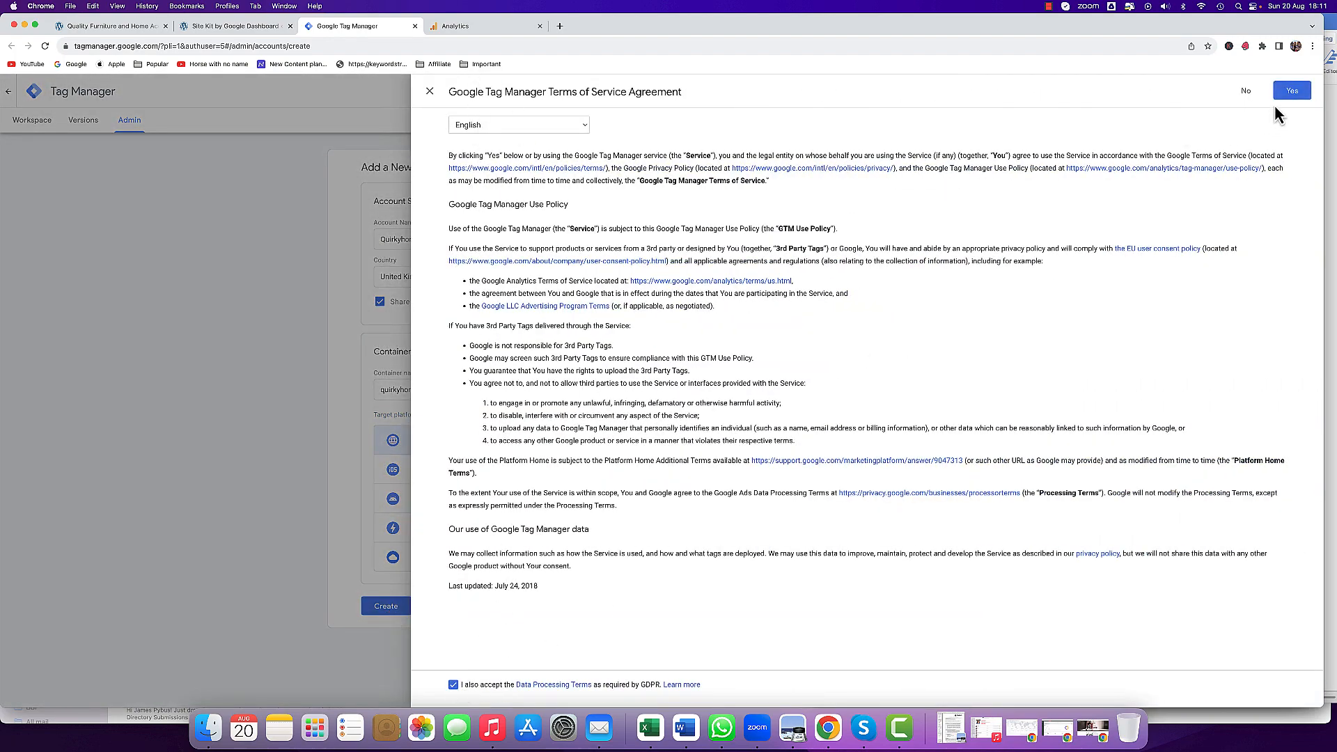
click(1289, 92)
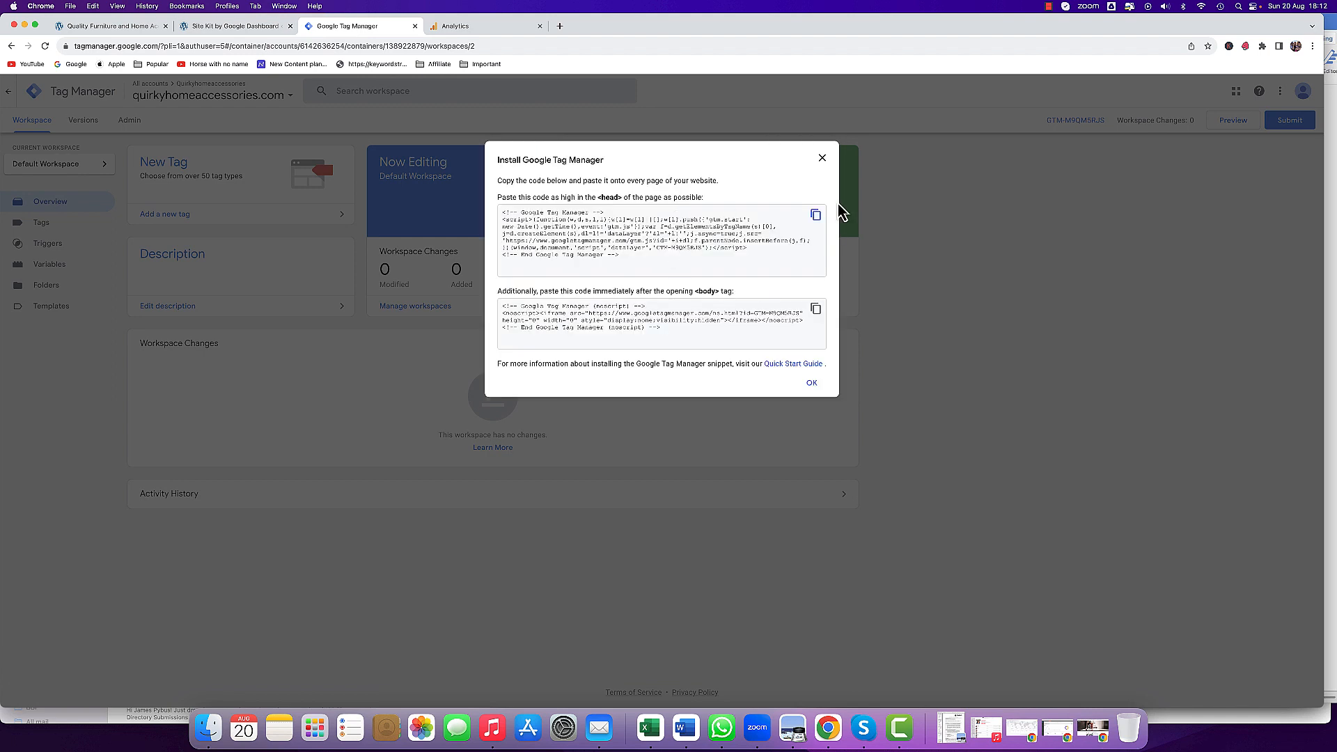
click(811, 384)
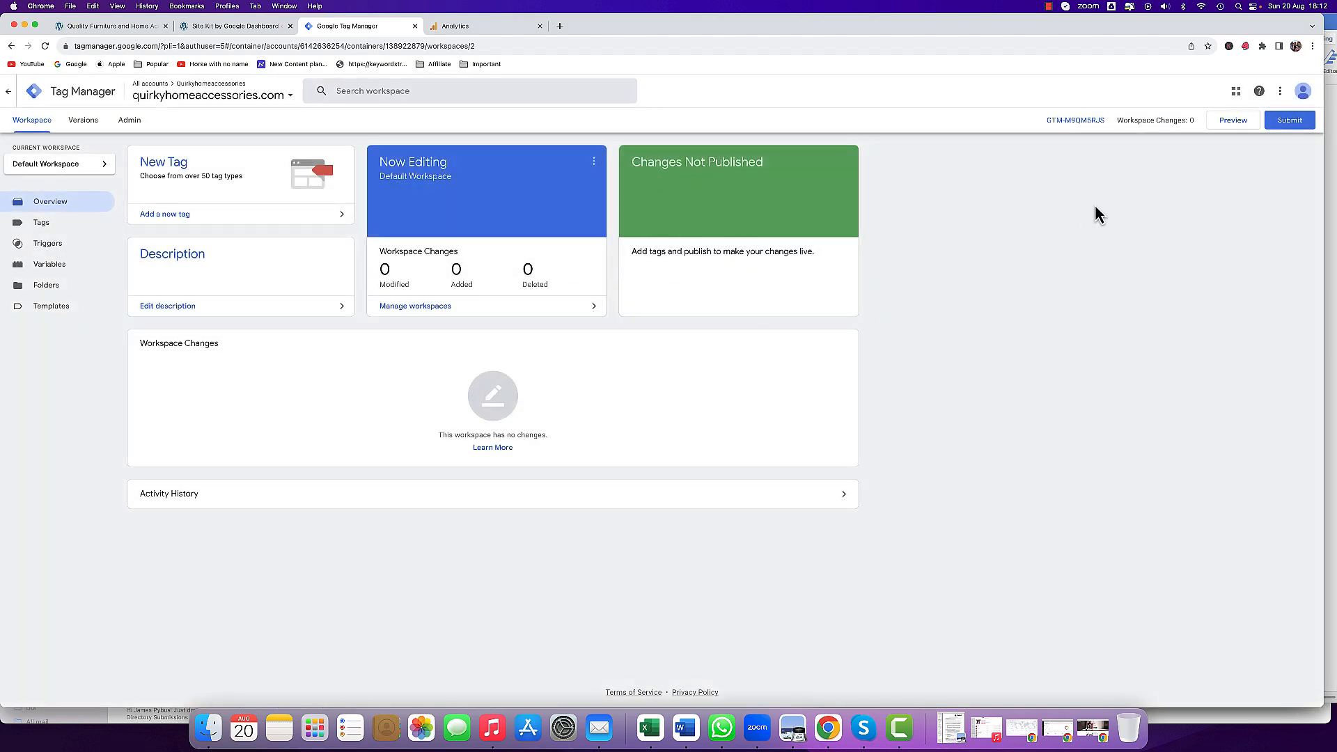
Submit and publish the workspace as version 'GA4 Traffic', then close the version summary.
click(1291, 124)
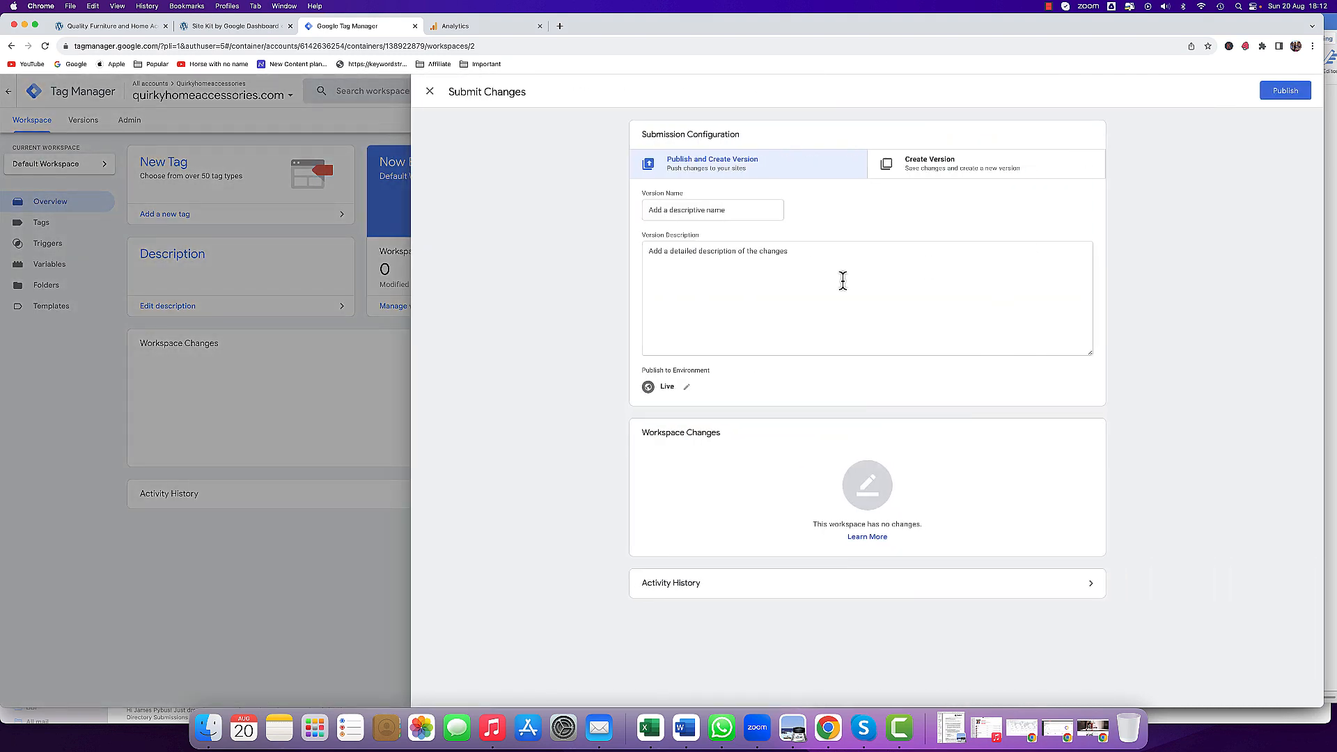
click(669, 211)
text(GA4 Traffic)
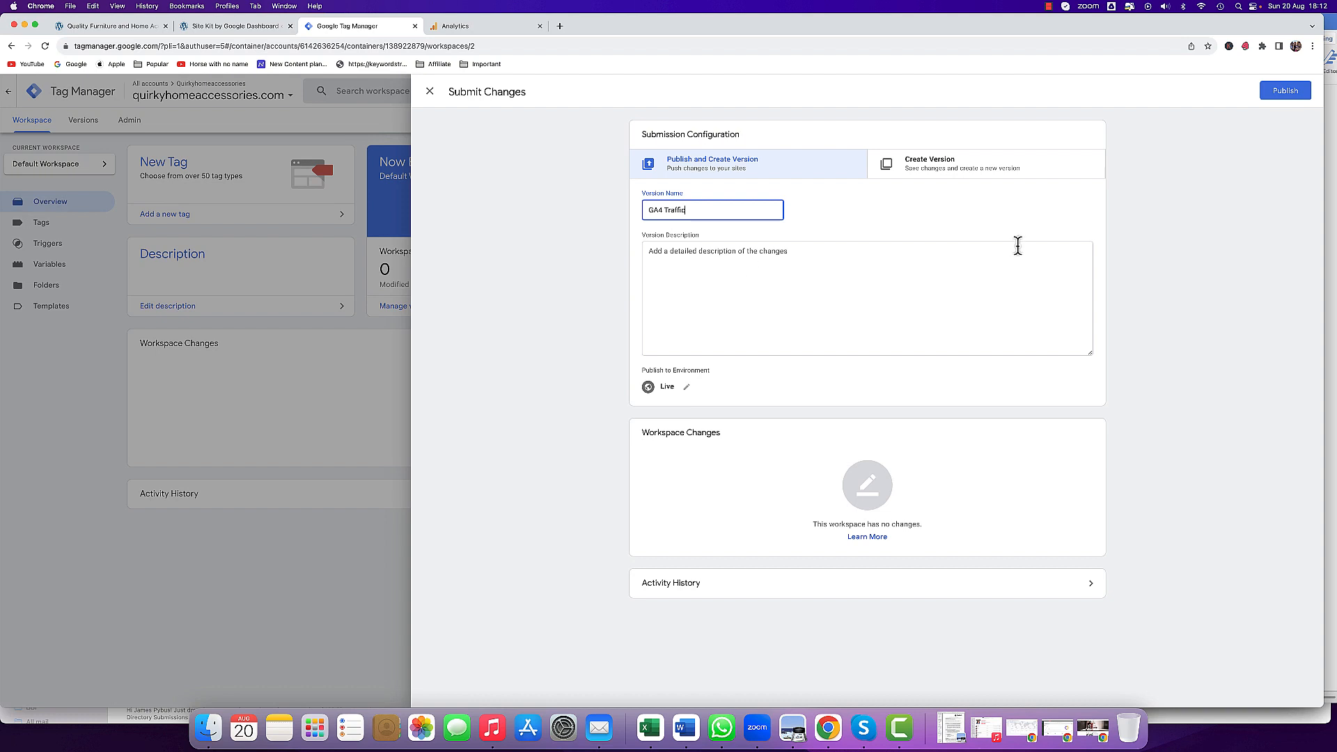
click(1280, 92)
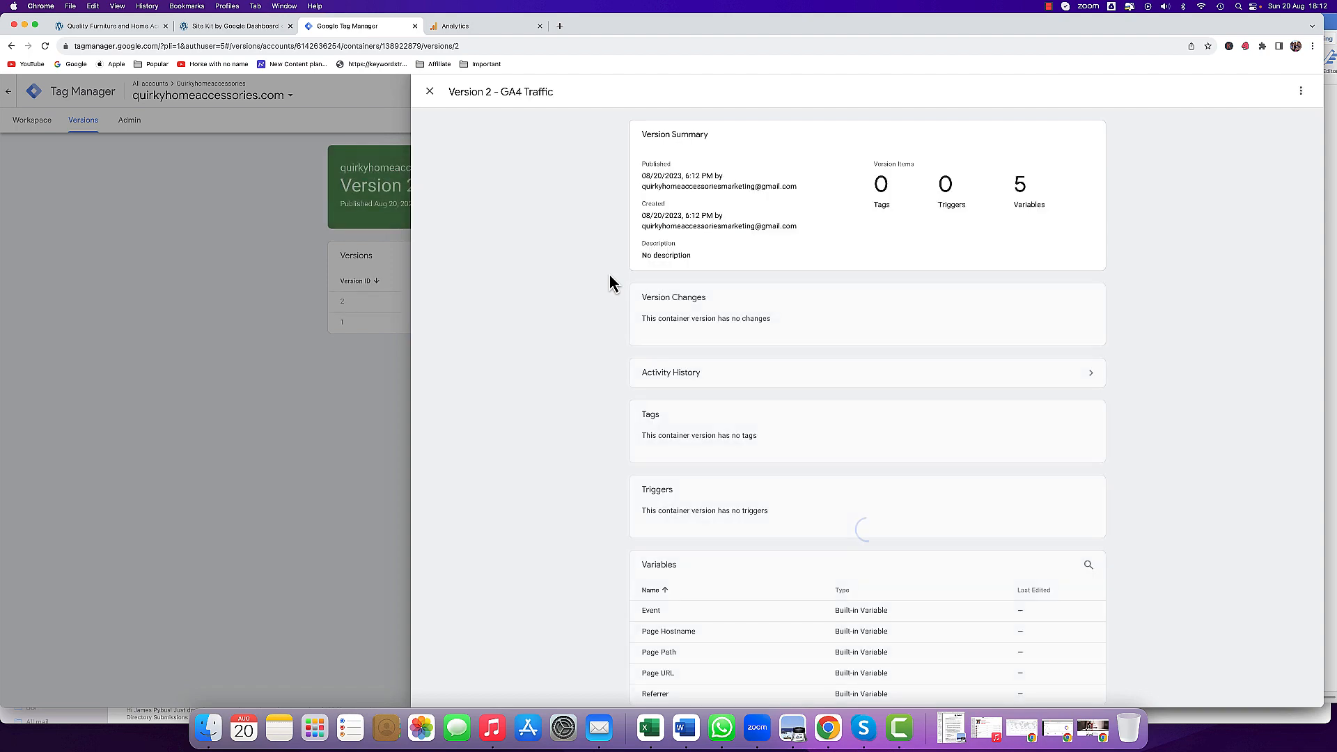
click(429, 91)
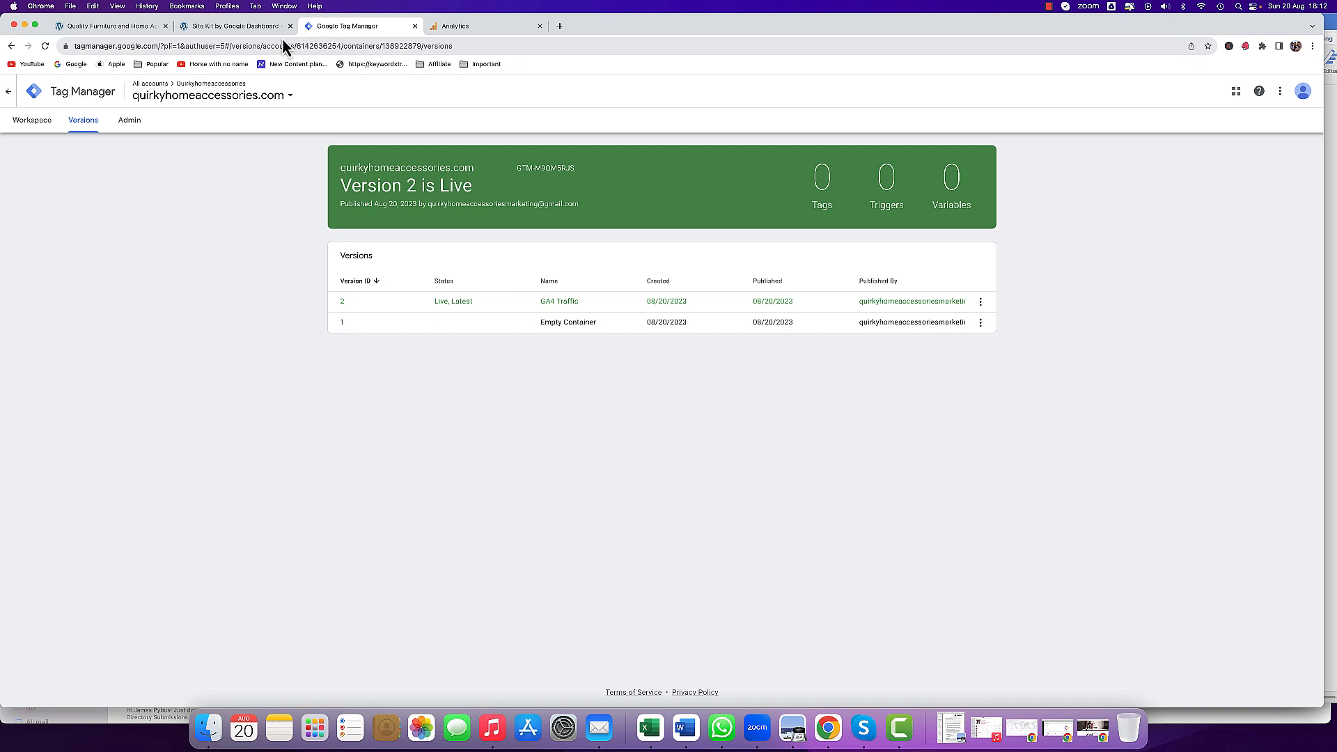
Finish Site Kit's Tag Manager setup, confirming the Quirkyhomeaccessories account and site container.
click(253, 28)
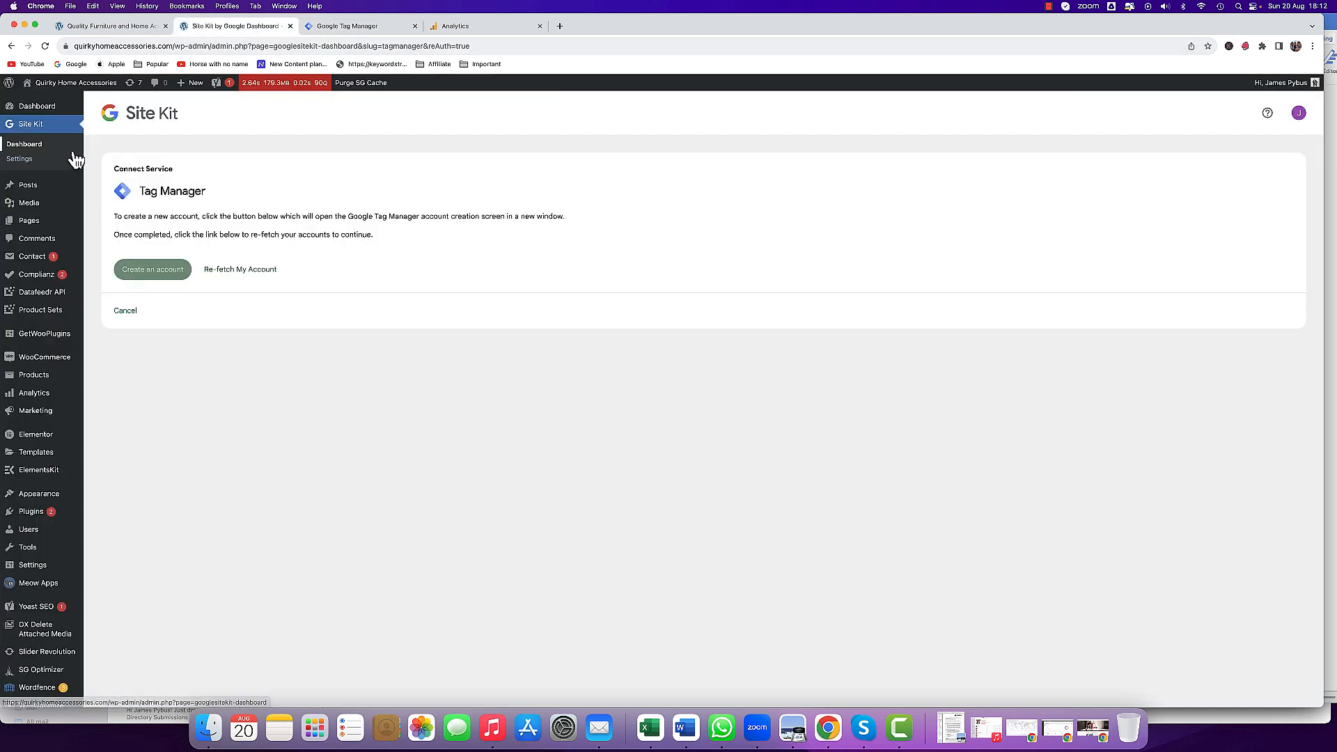
click(20, 159)
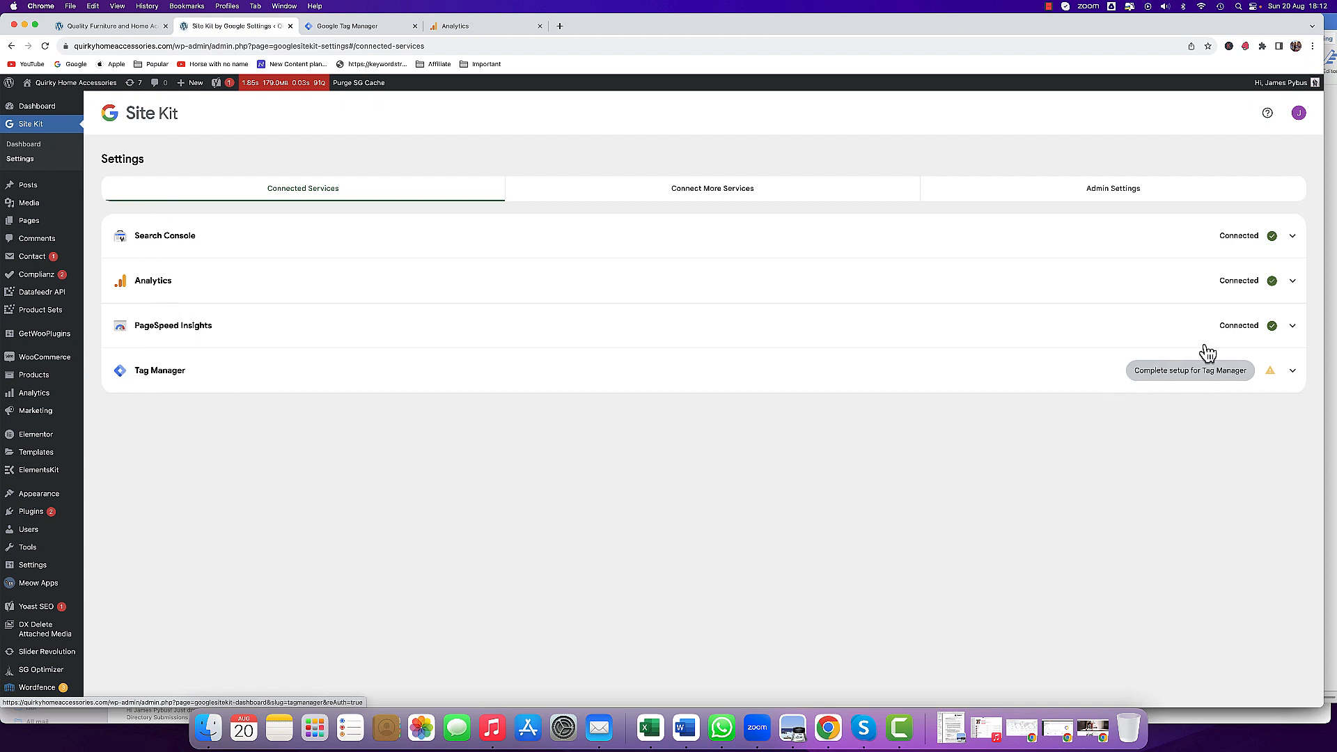
click(1188, 371)
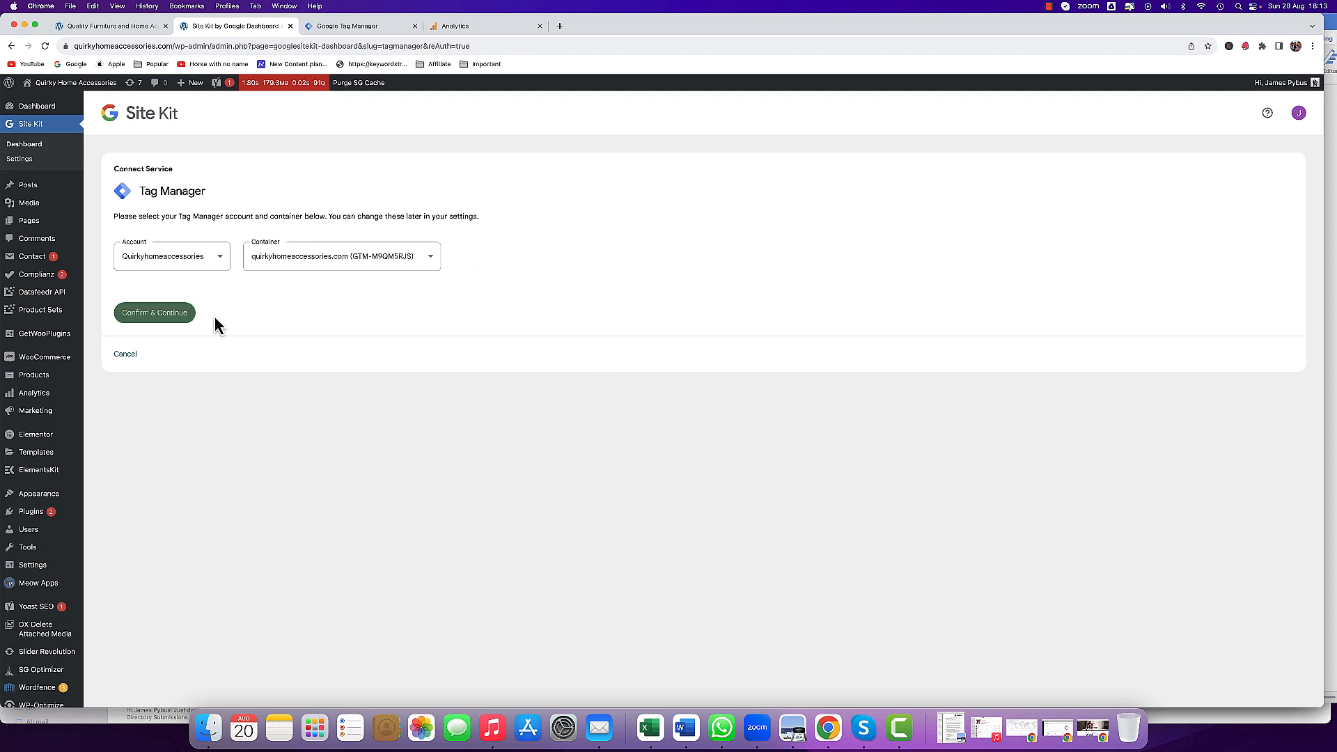
click(191, 316)
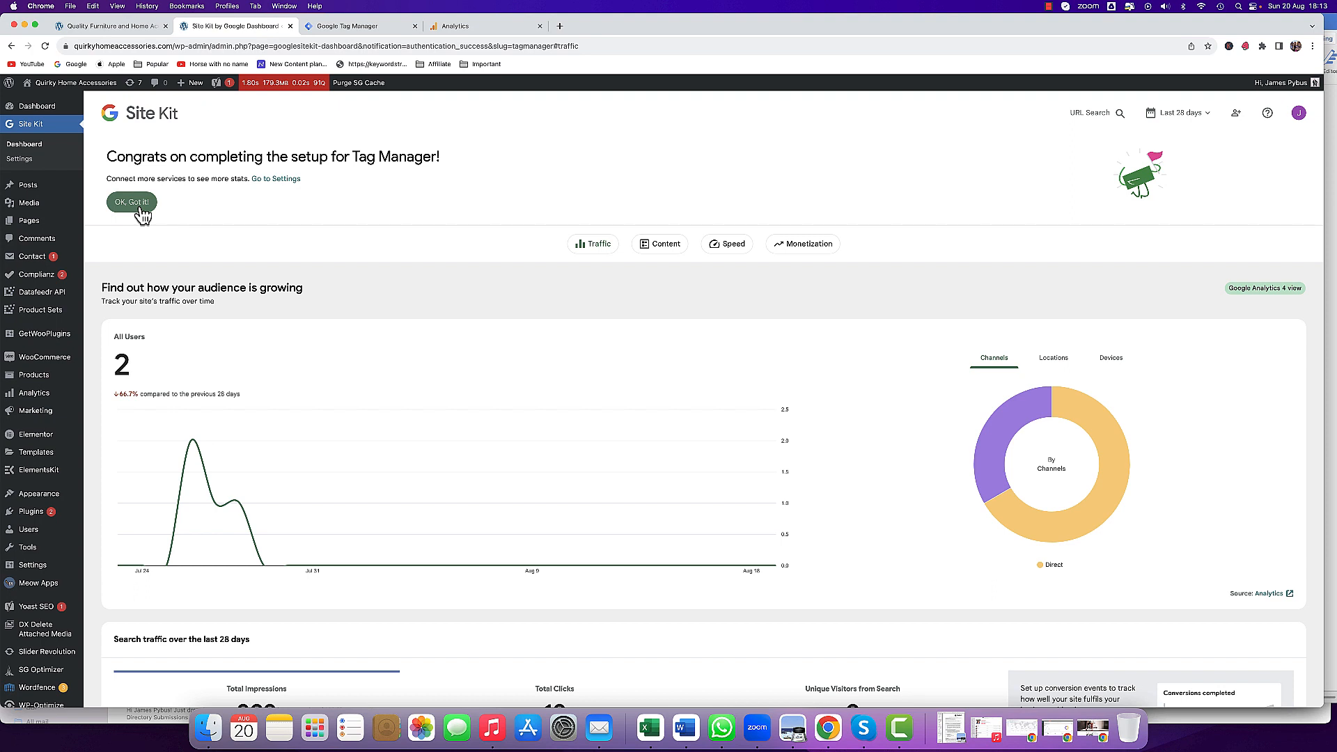
Dismiss the setup-complete message, look over the Site Kit dashboard reports, and return to Tag Manager.
click(140, 208)
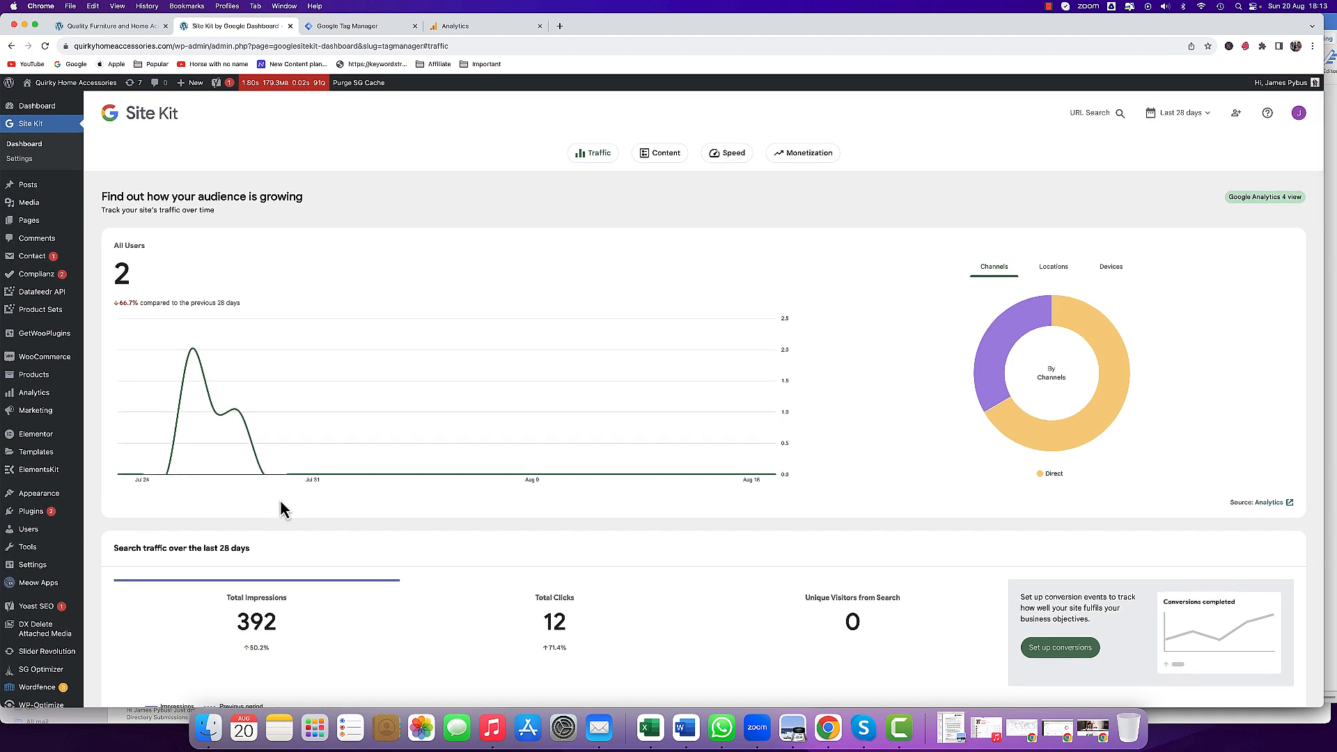
scroll(282, 509, down, 5)
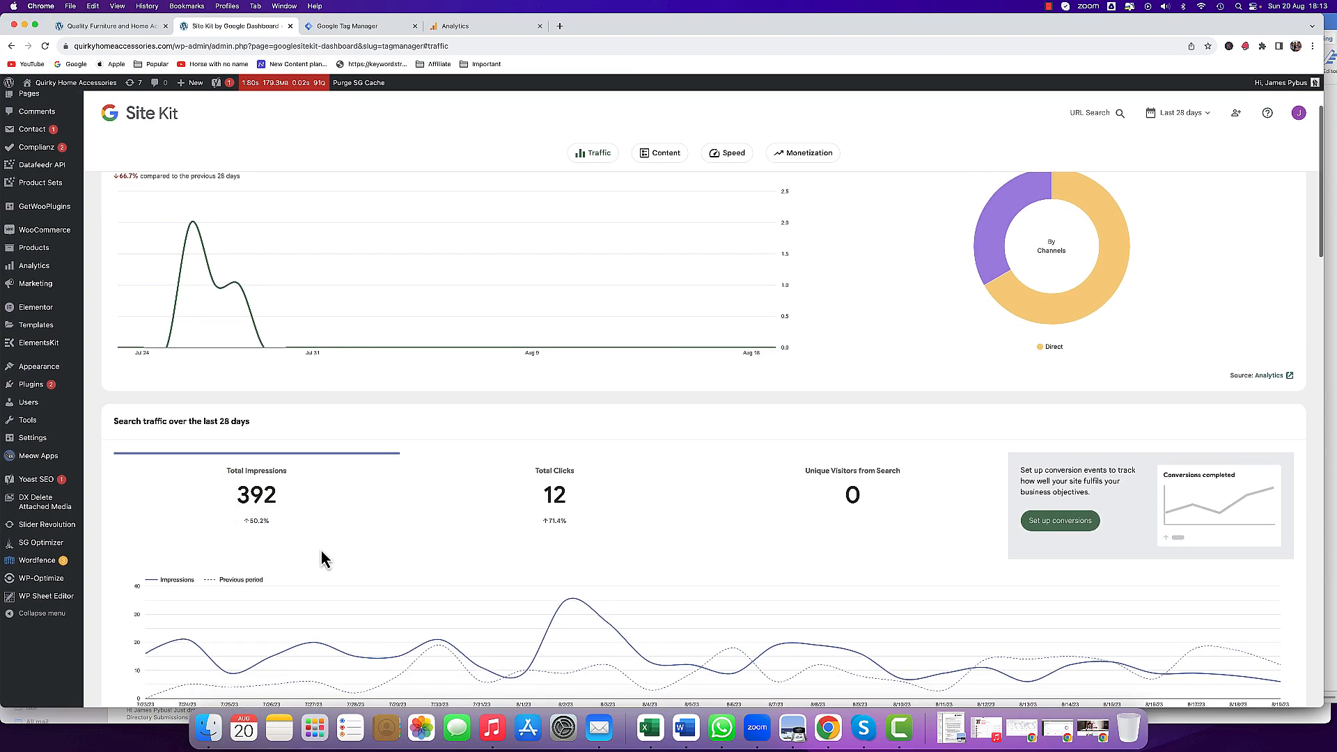
scroll(322, 550, down, 5)
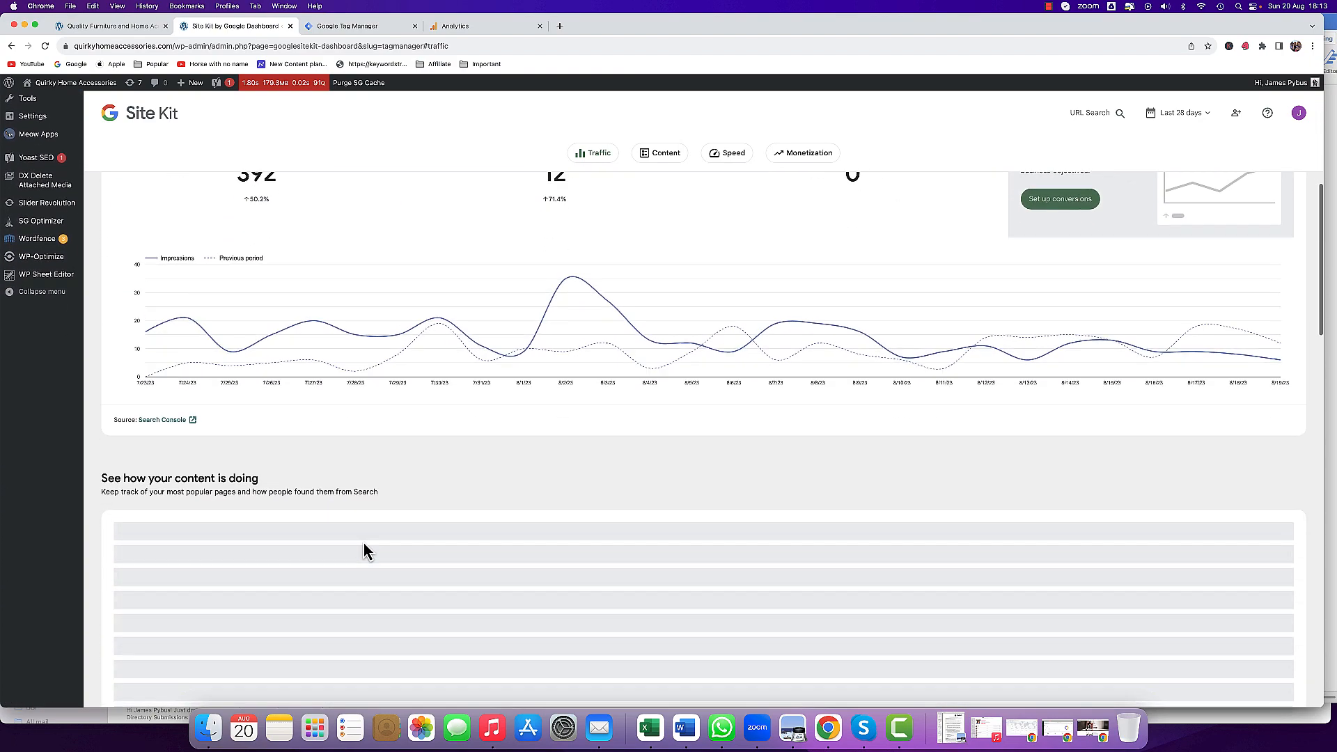
scroll(391, 436, up, 3)
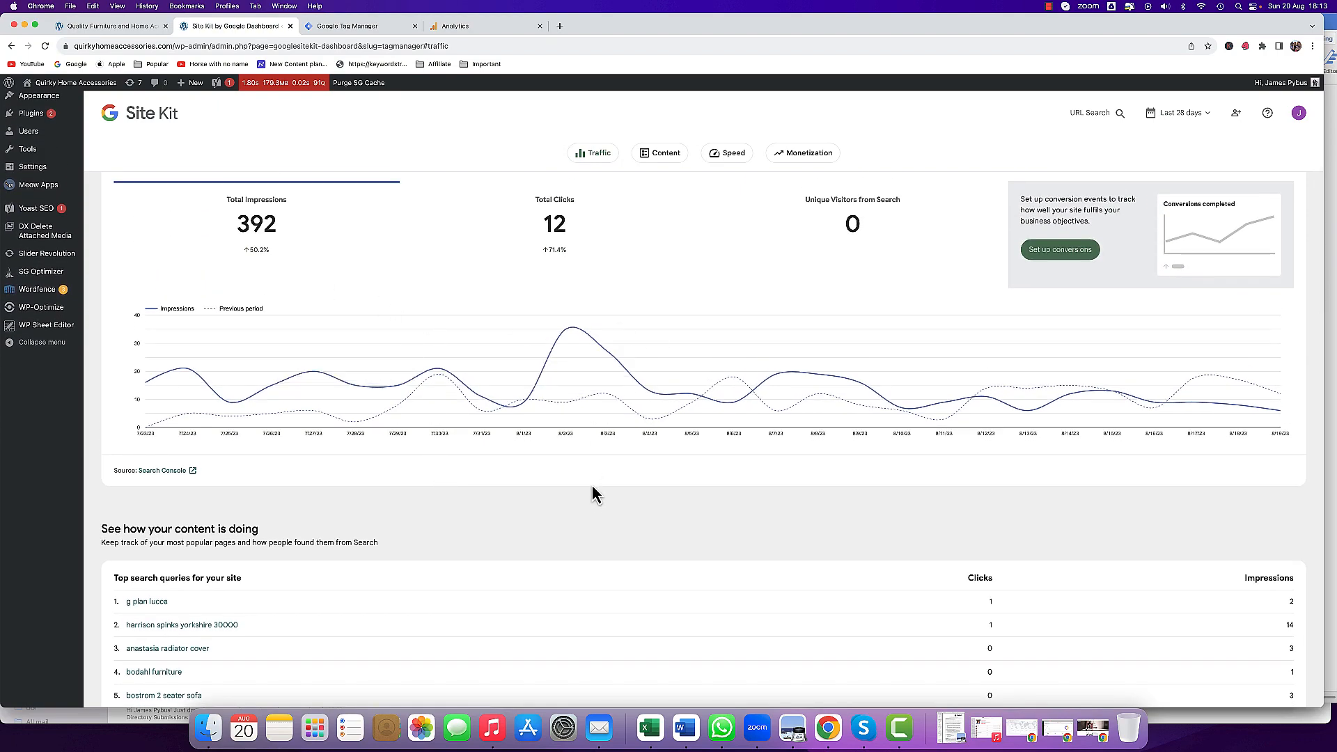
scroll(593, 495, down, 7)
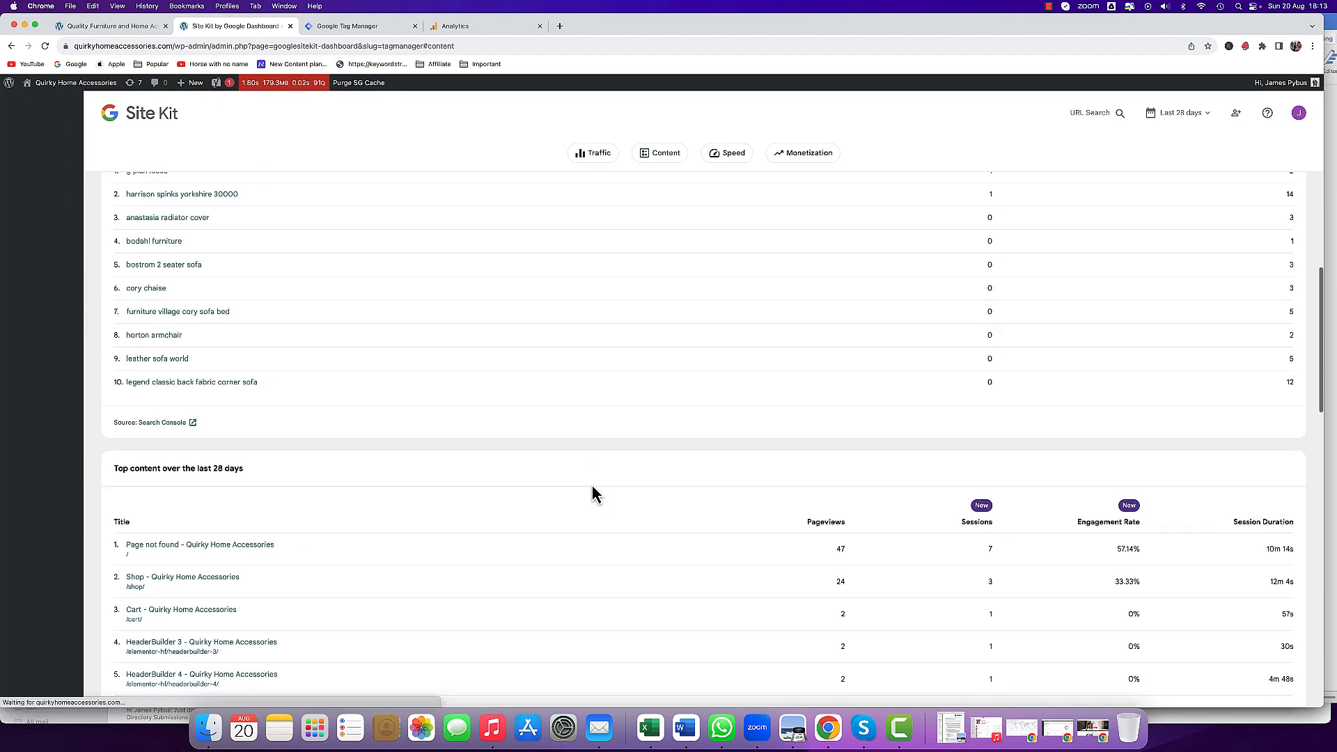
scroll(593, 494, up, 2)
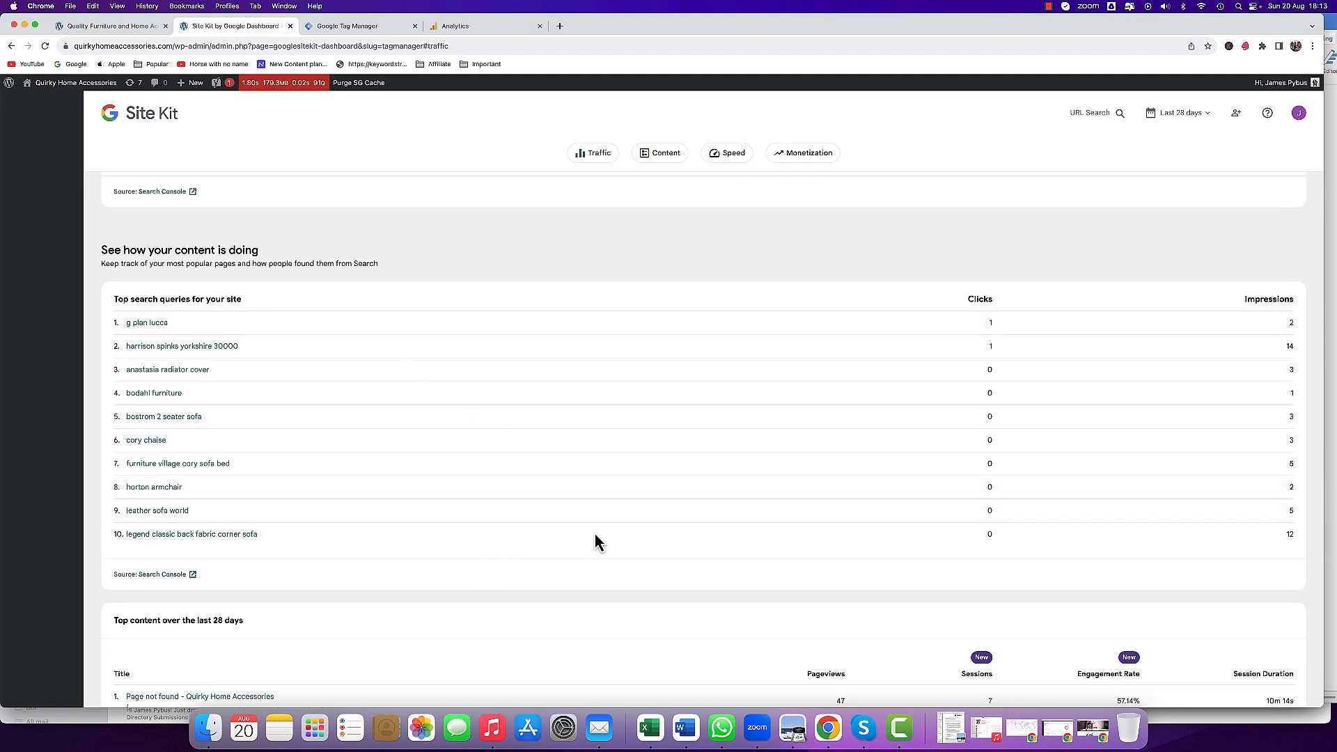
scroll(472, 585, down, 3)
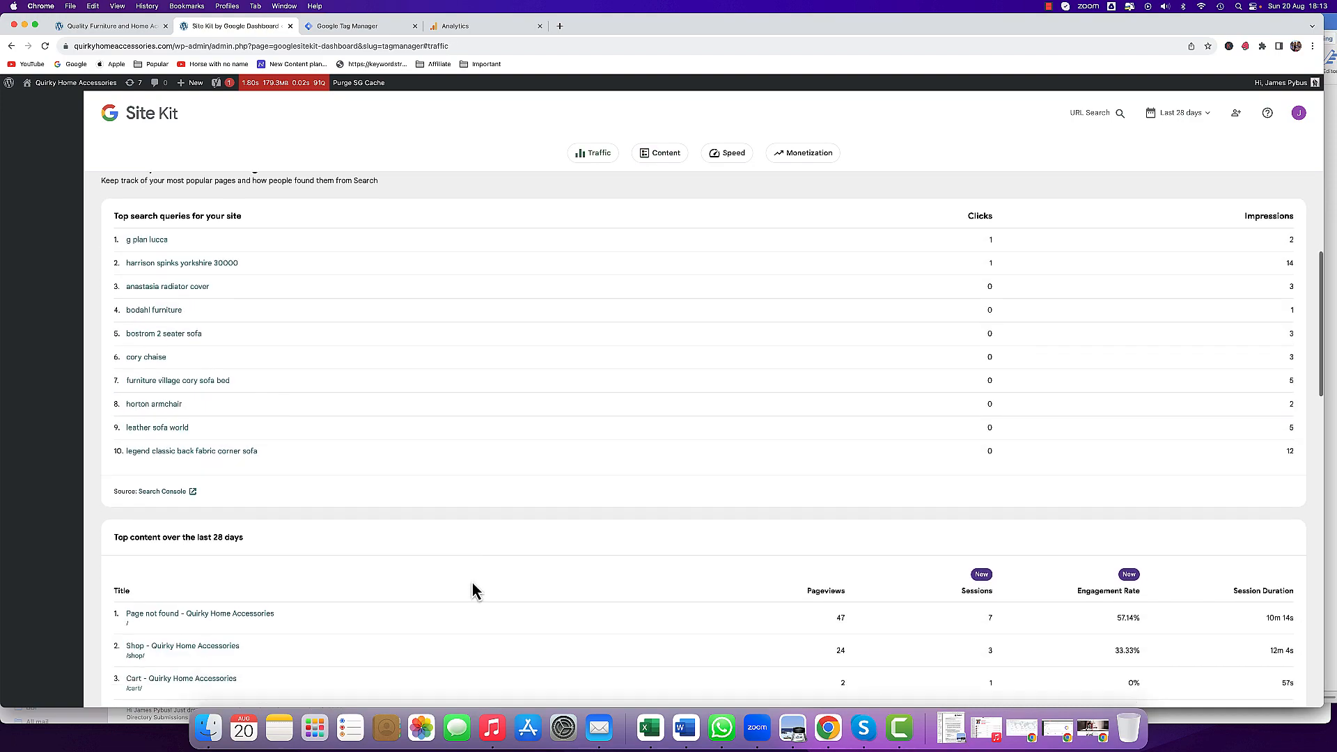
scroll(472, 585, up, 10)
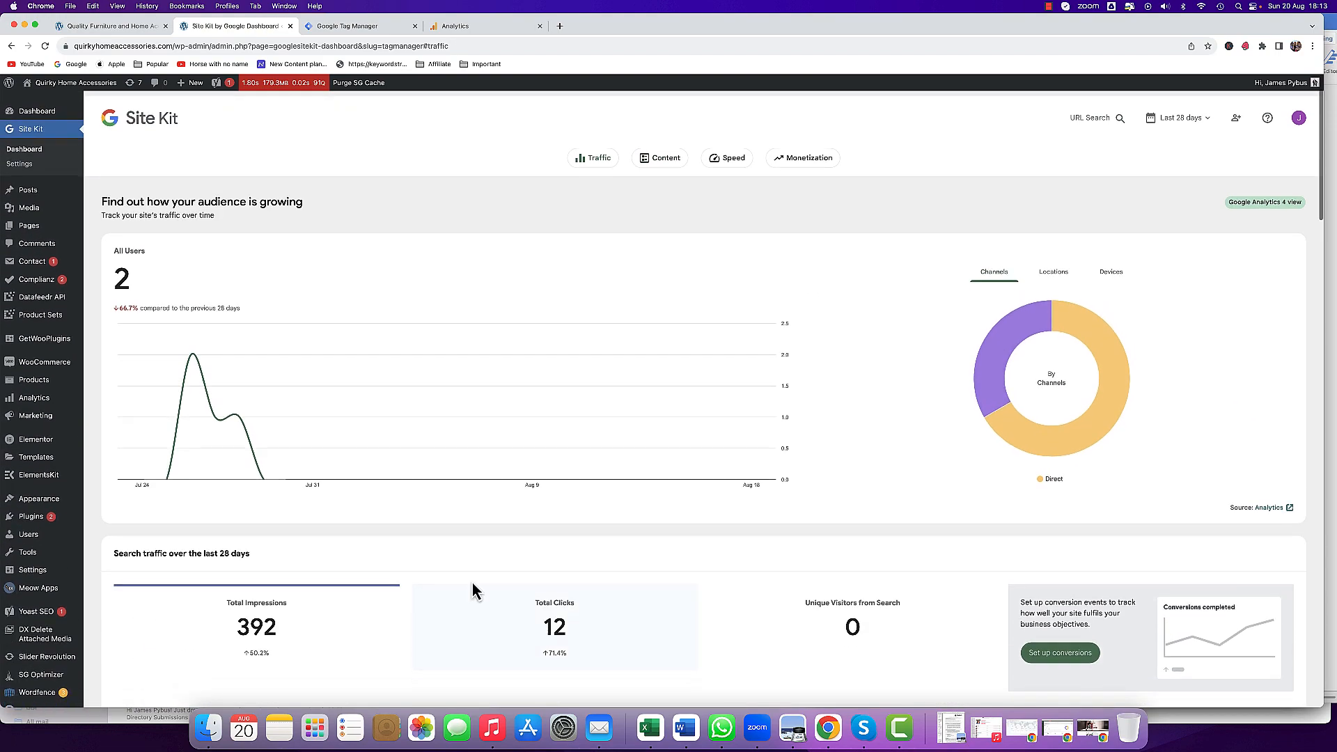
click(344, 27)
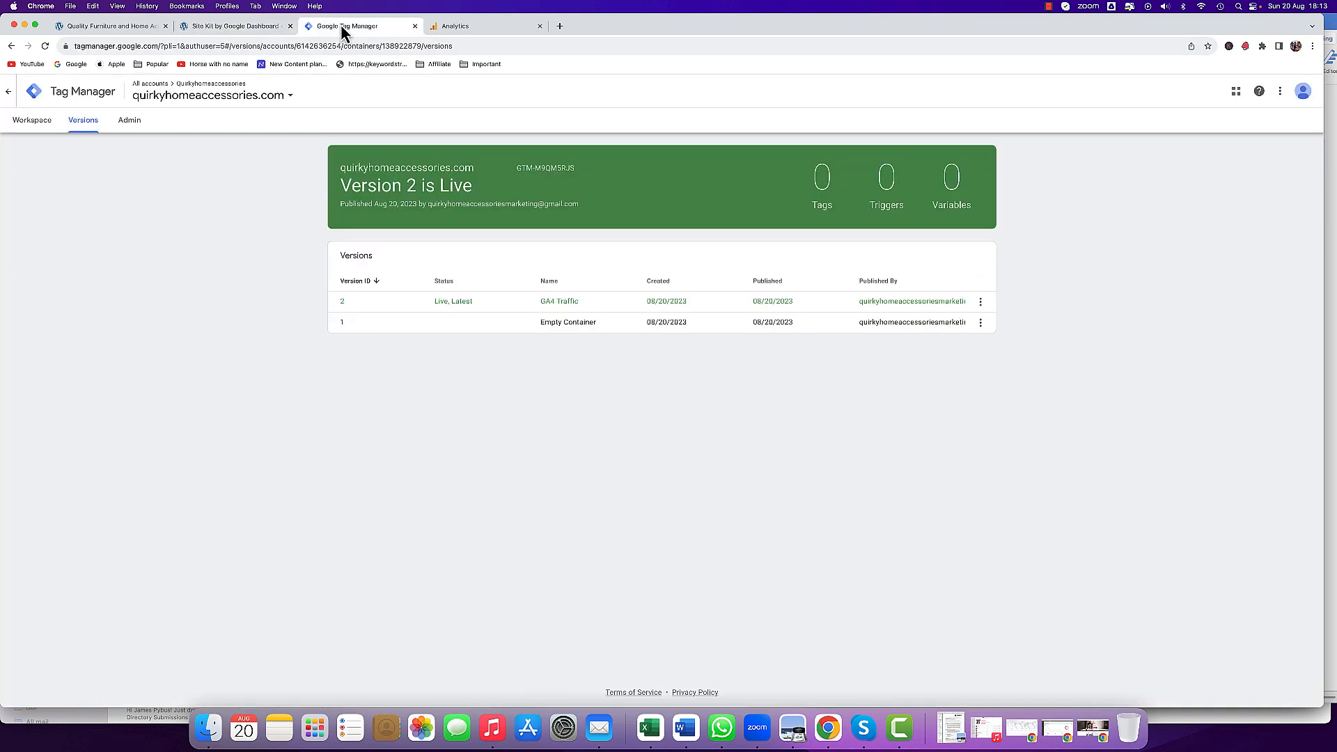
Close the Tag Manager tab and go back to the Site Kit dashboard.
click(415, 27)
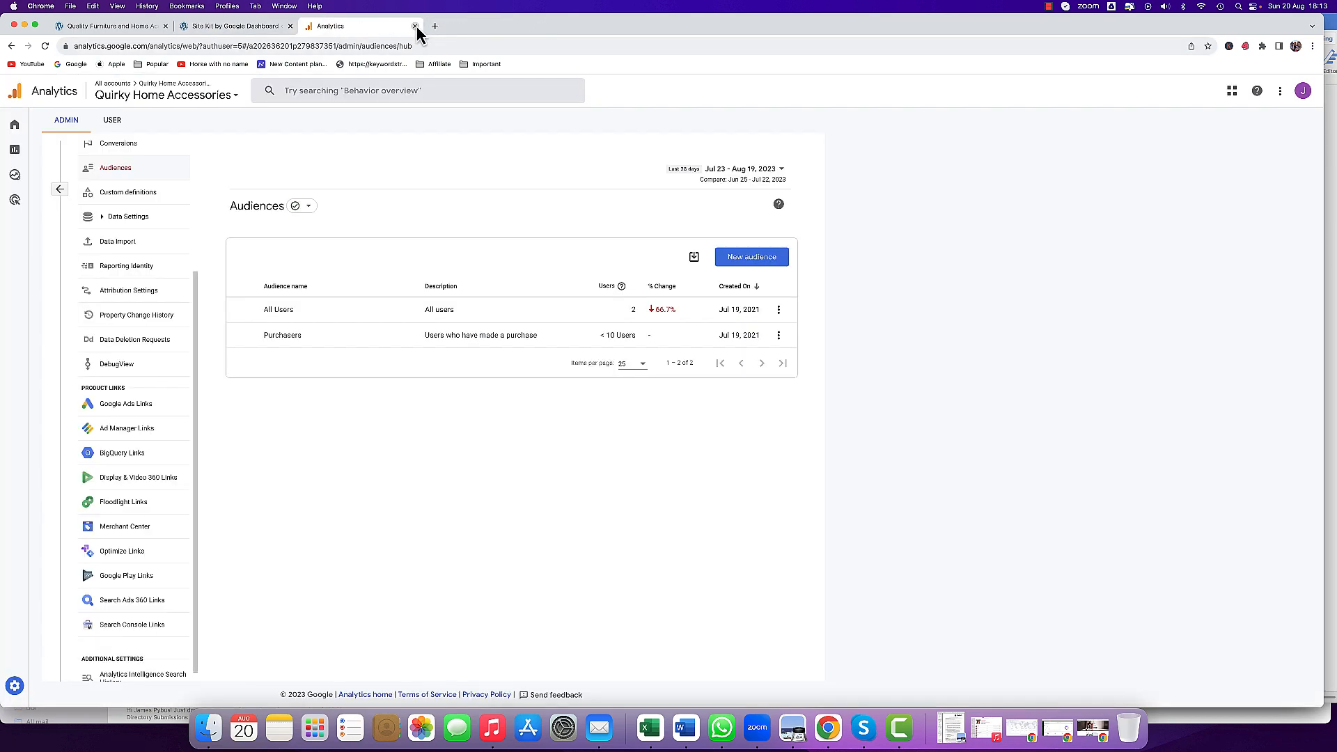
click(120, 28)
click(227, 26)
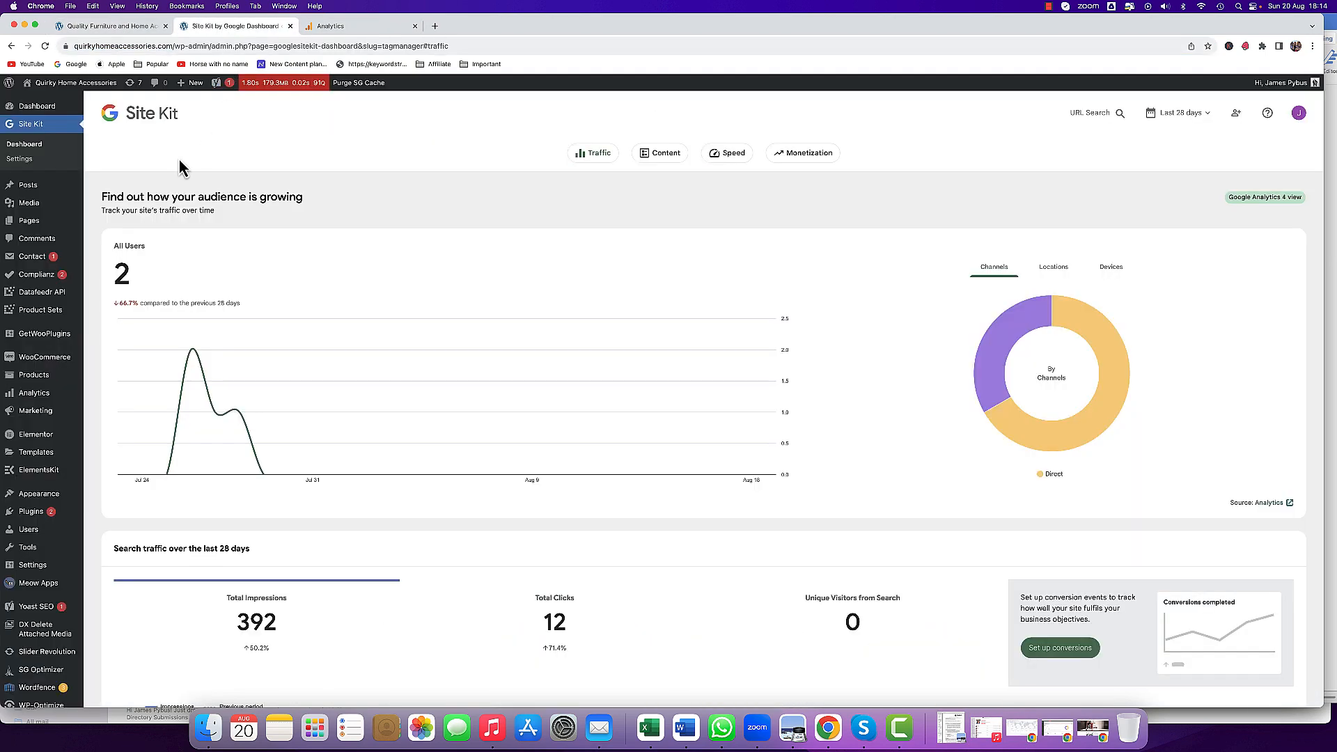
Check connected and available services in Site Kit settings, then go to the WordPress Dashboard.
click(21, 160)
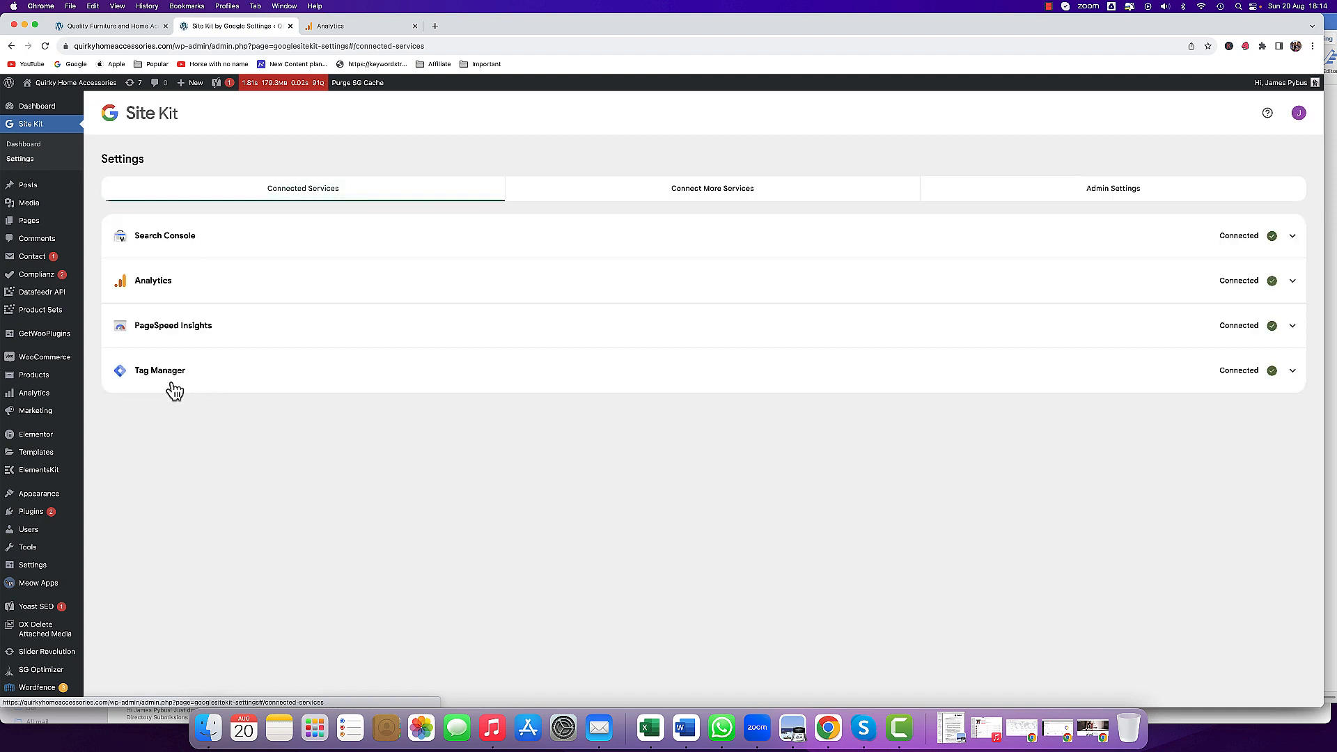
click(712, 195)
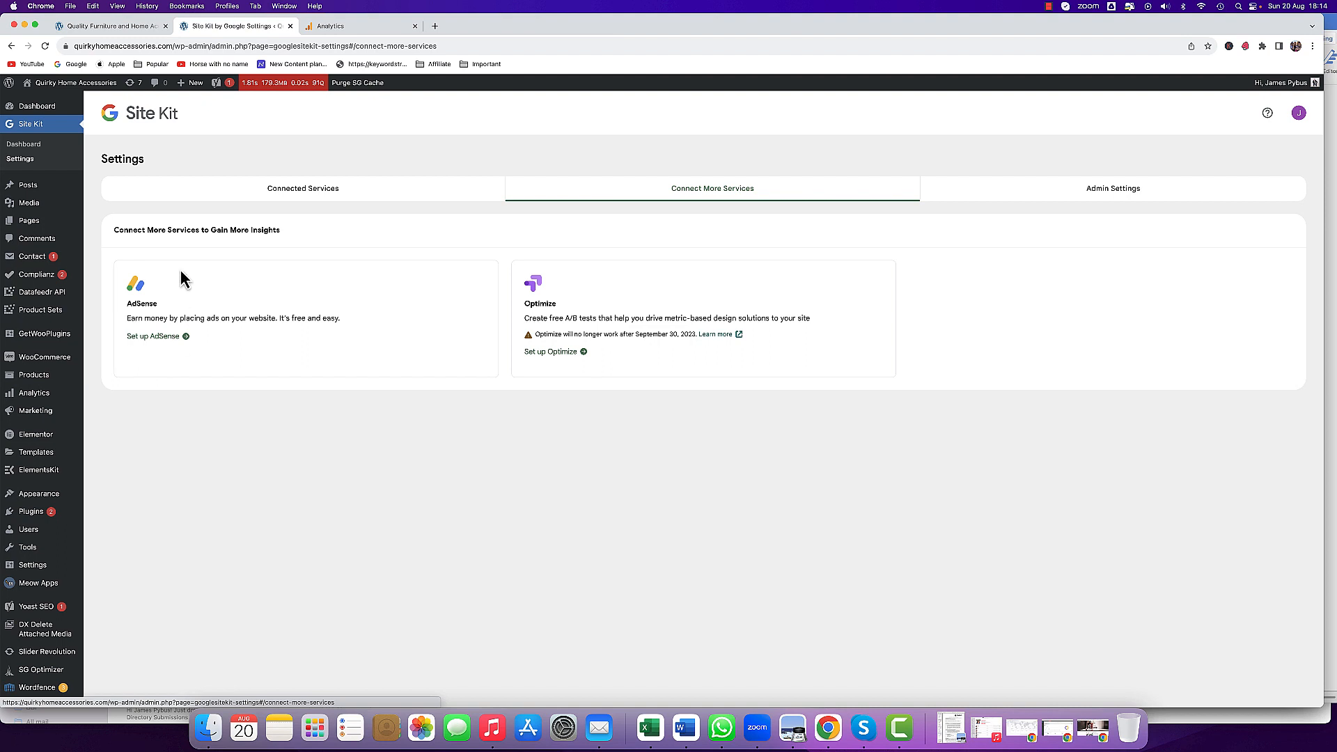
mouse_move(37, 111)
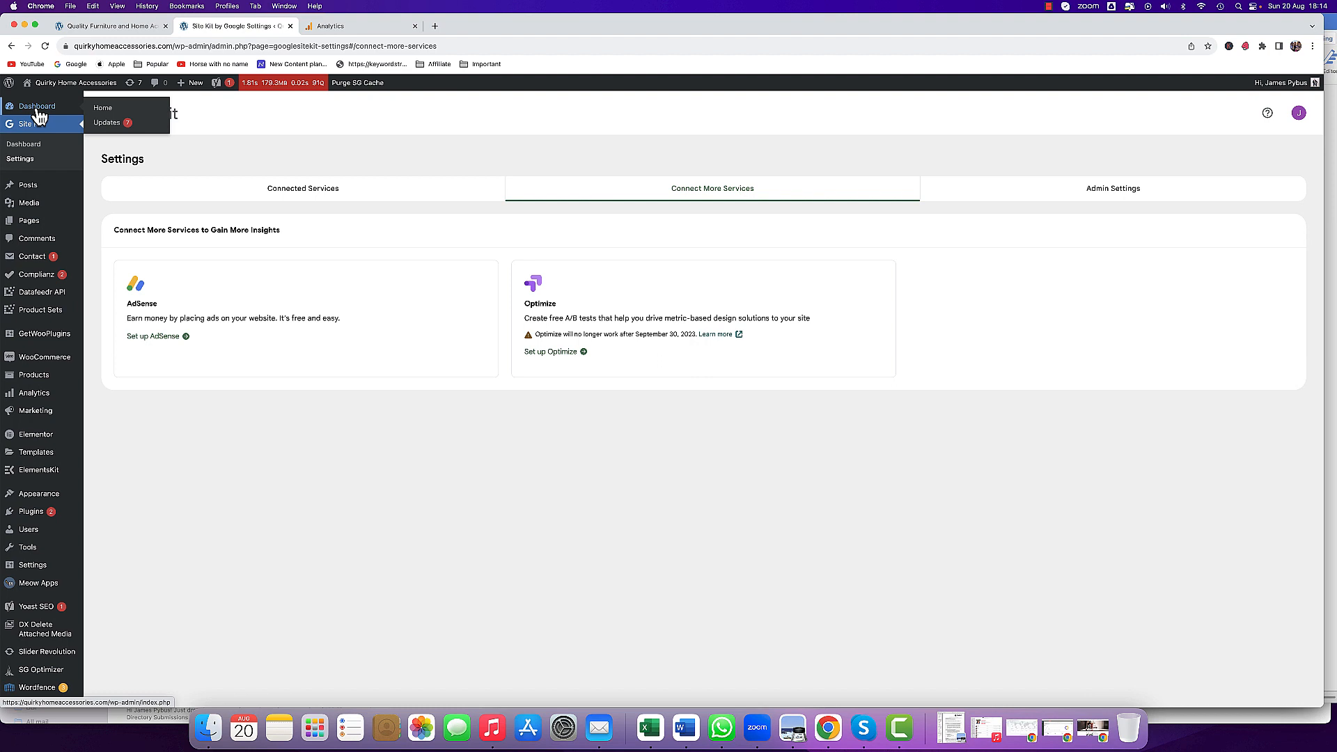
click(38, 113)
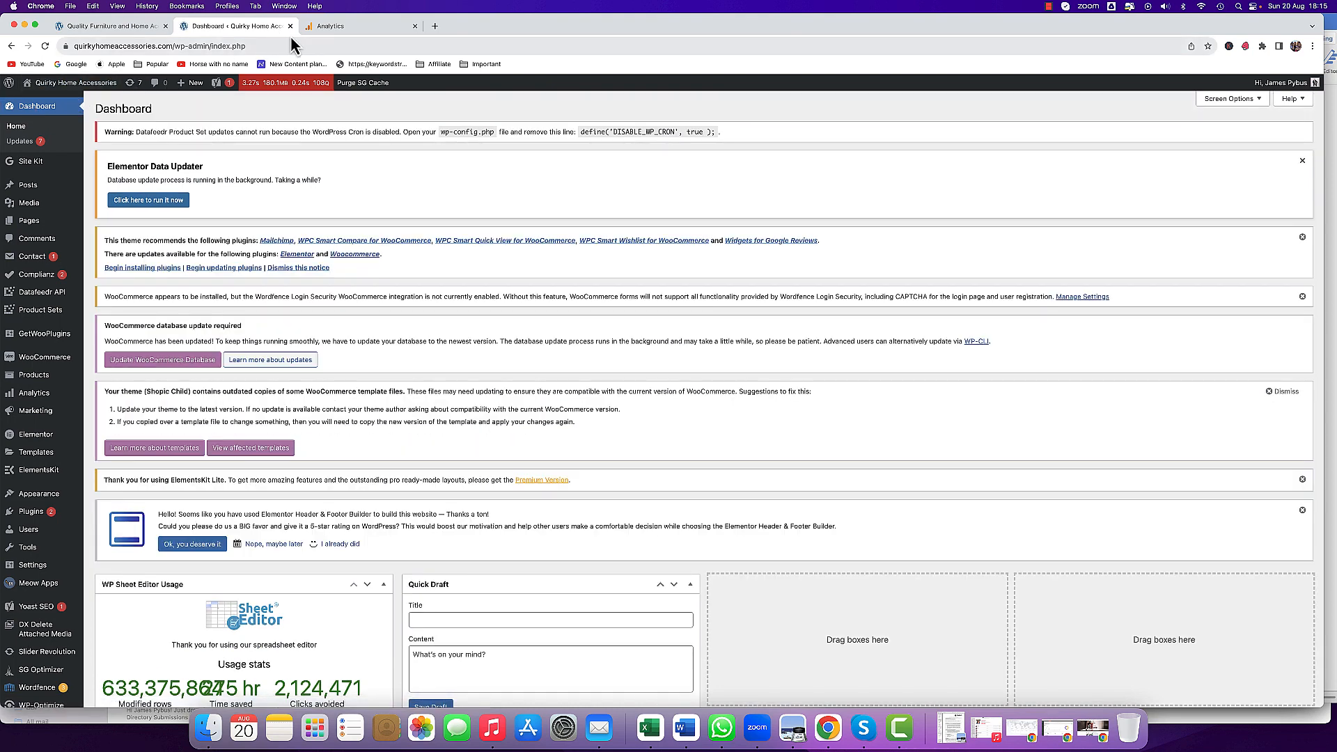
Open Google Analytics' Realtime overview report for Quirky Home Accessories.
click(328, 34)
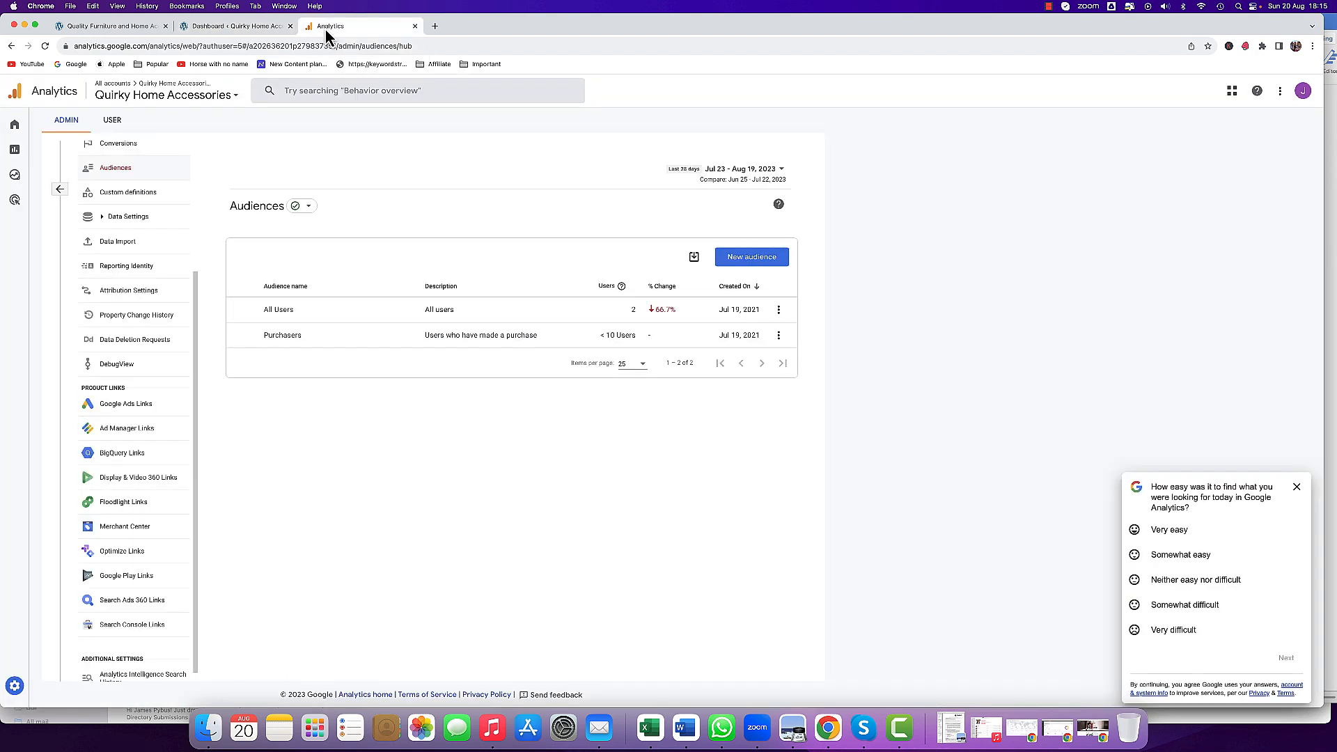
mouse_move(15, 132)
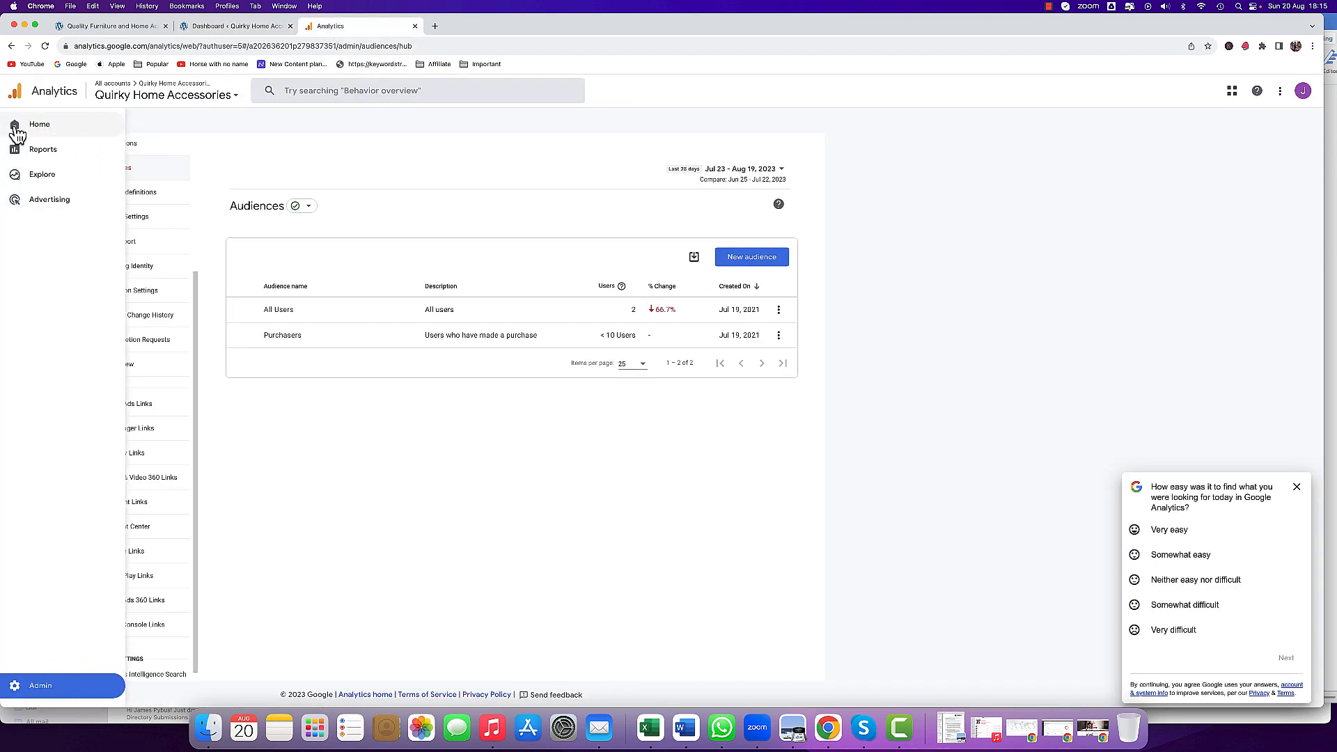
click(40, 152)
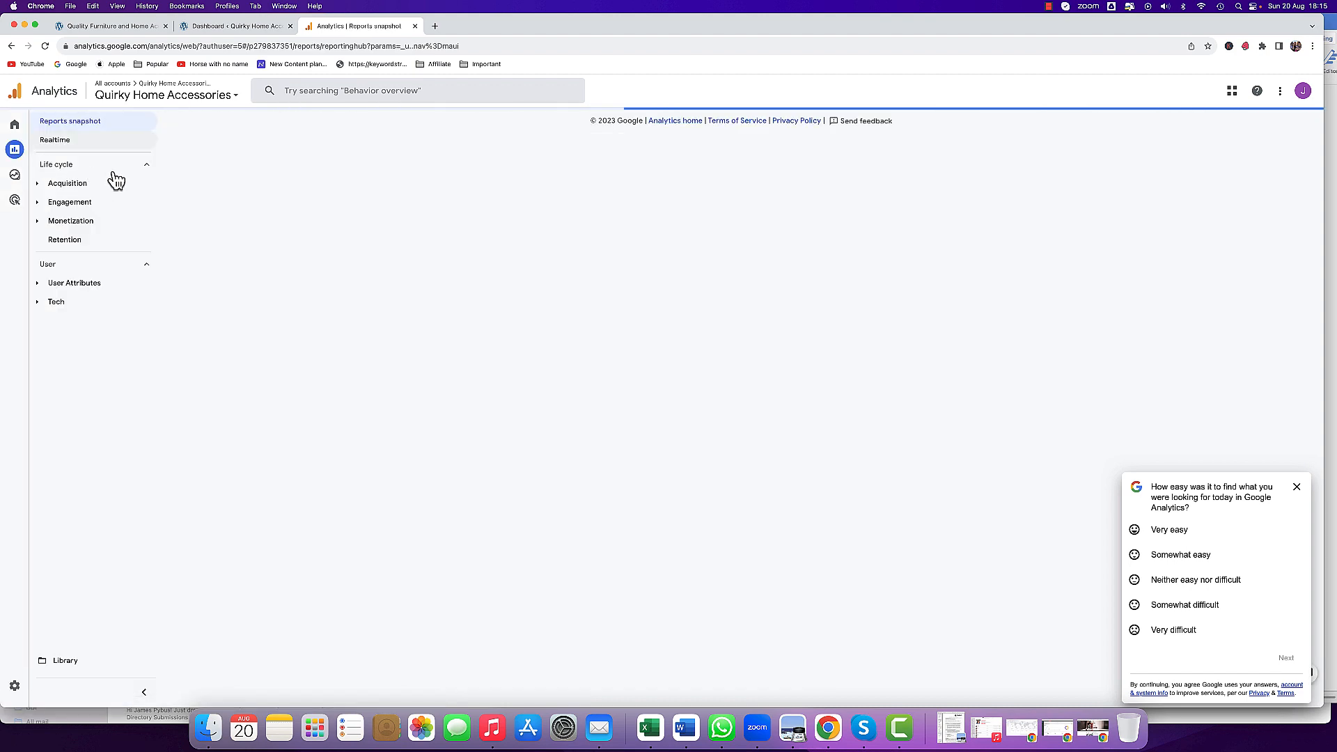
click(55, 140)
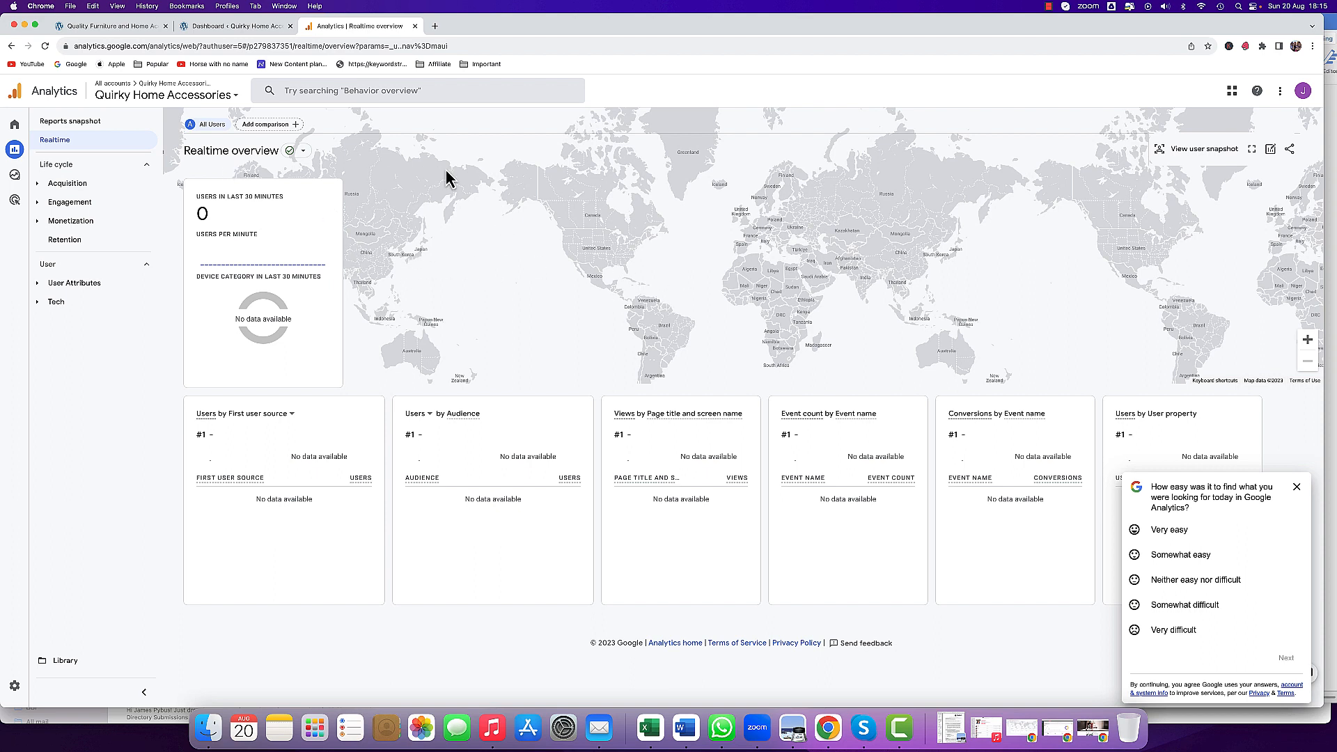
click(1048, 6)
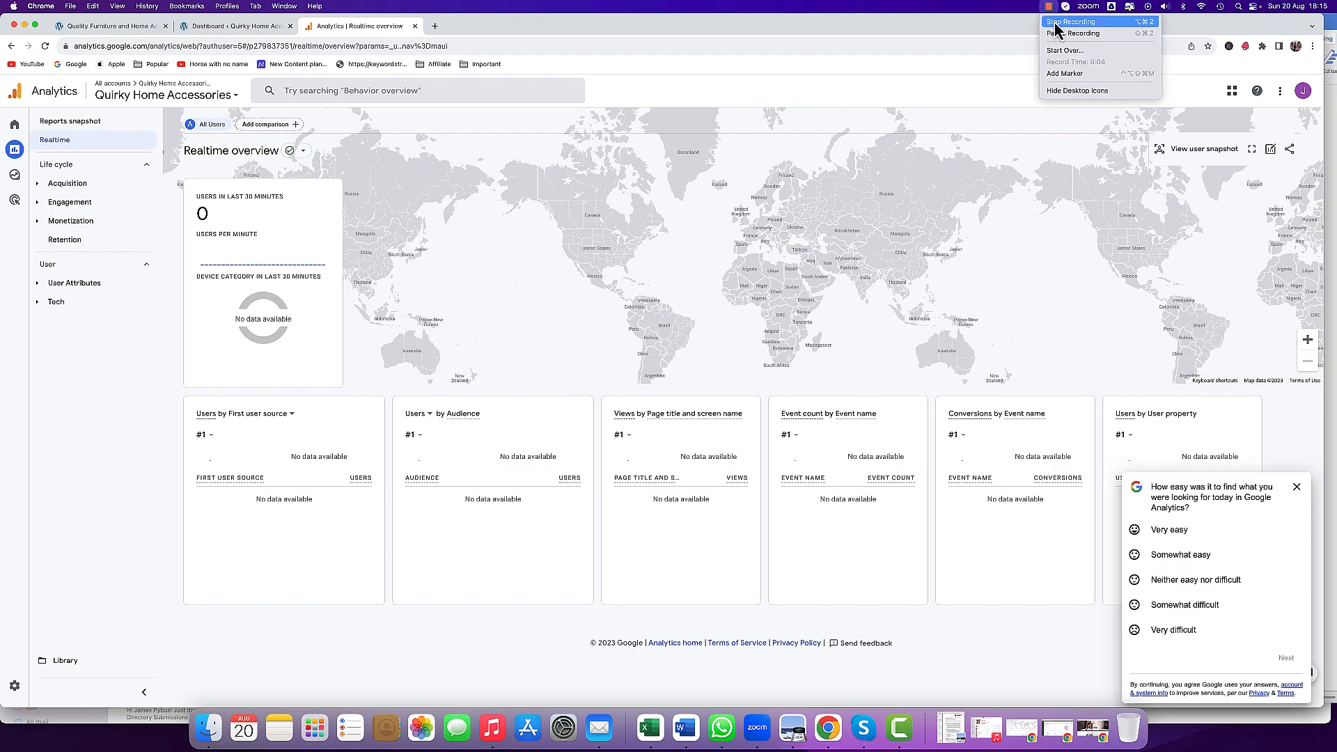